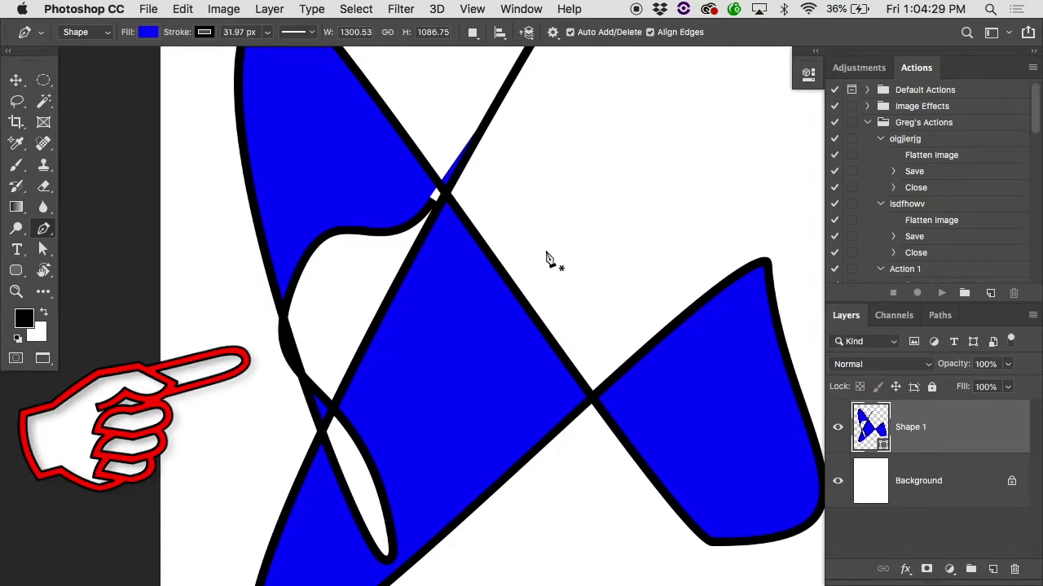
Step: Fit the whole page, with the blue-filled, black-outlined Shape 1, in the window
key("super+minus")
key("super+minus")
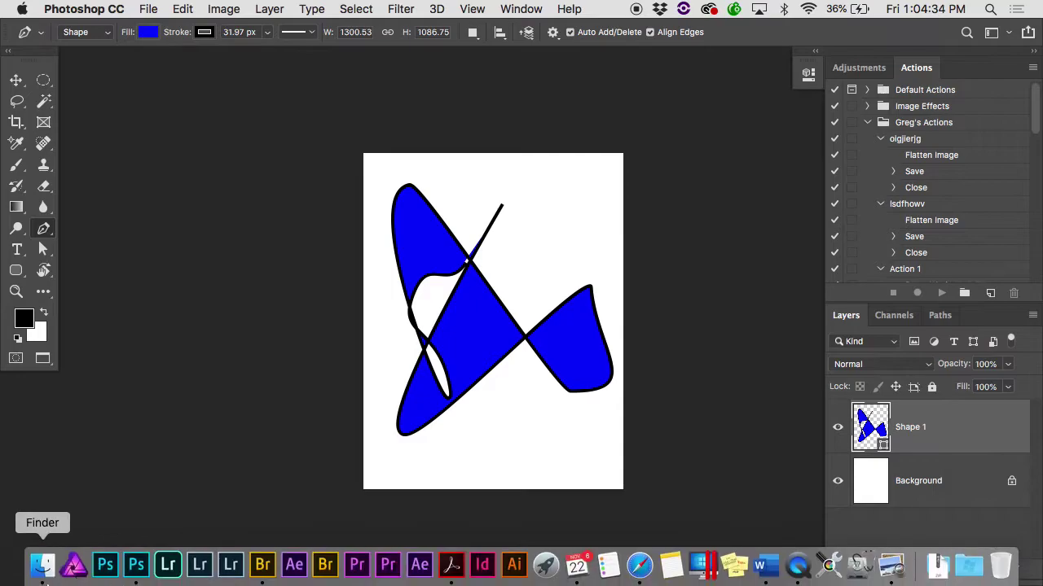
Step: Open 4208_Acmyk.jpg from the Clipping Masks folder, accepting the colour profile
left_click(39, 569)
left_click(410, 85)
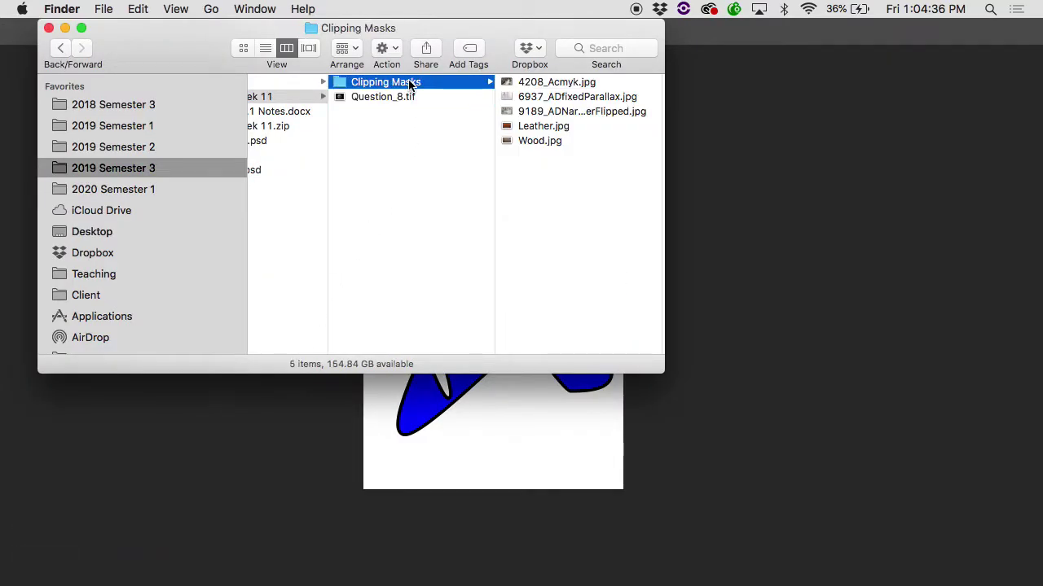
double_click(540, 81)
left_click(715, 371)
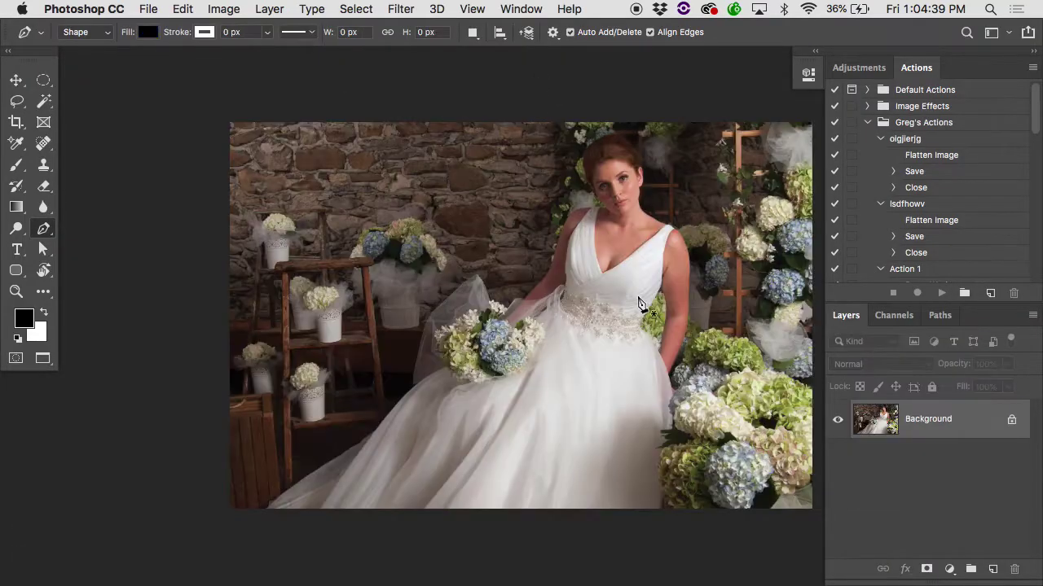
Step: Duplicate the photo's Background layer into the Untitled-2 document
right_click(919, 420)
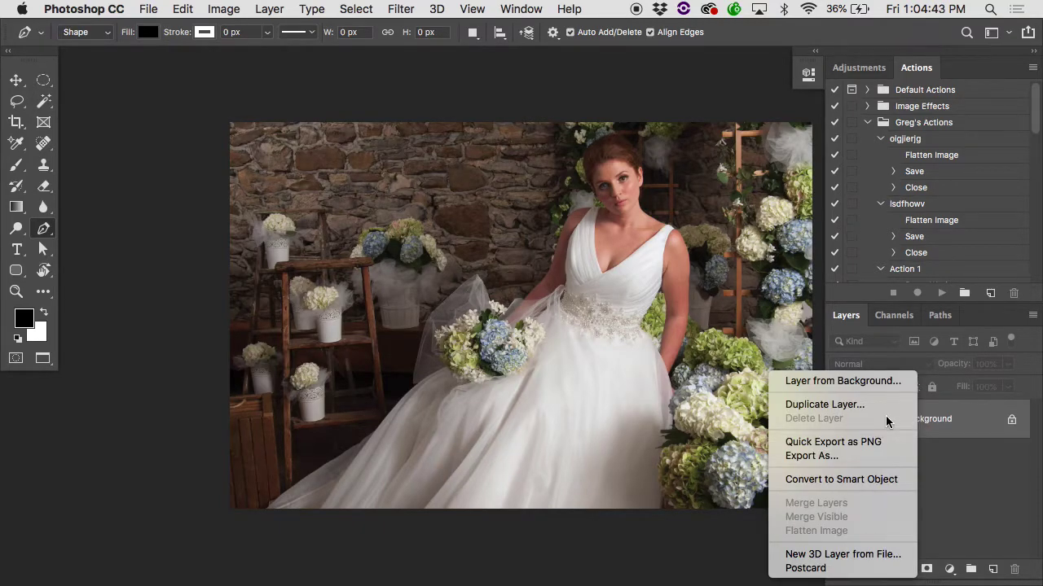
left_click(857, 404)
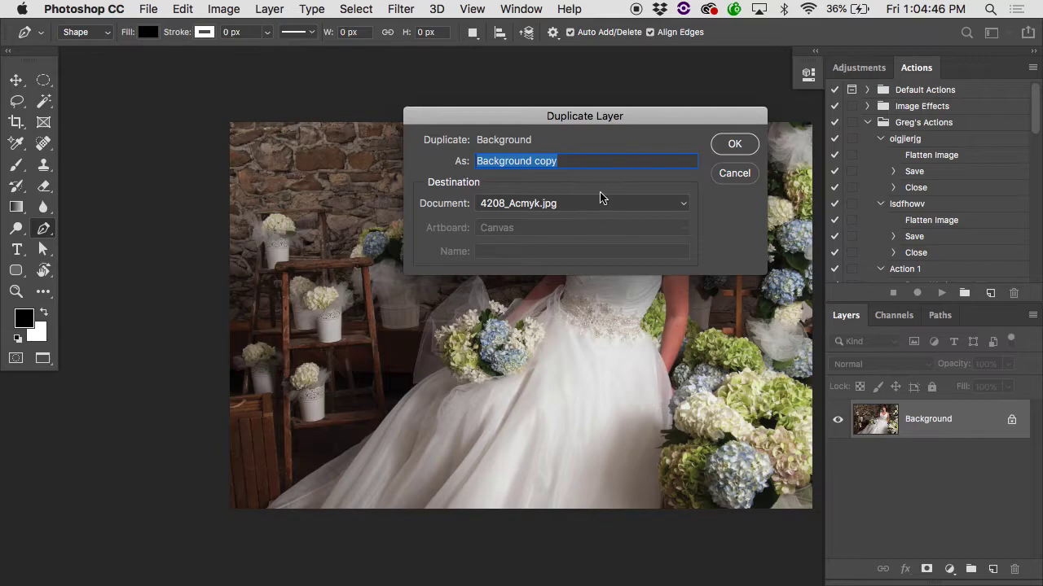
left_click(600, 200)
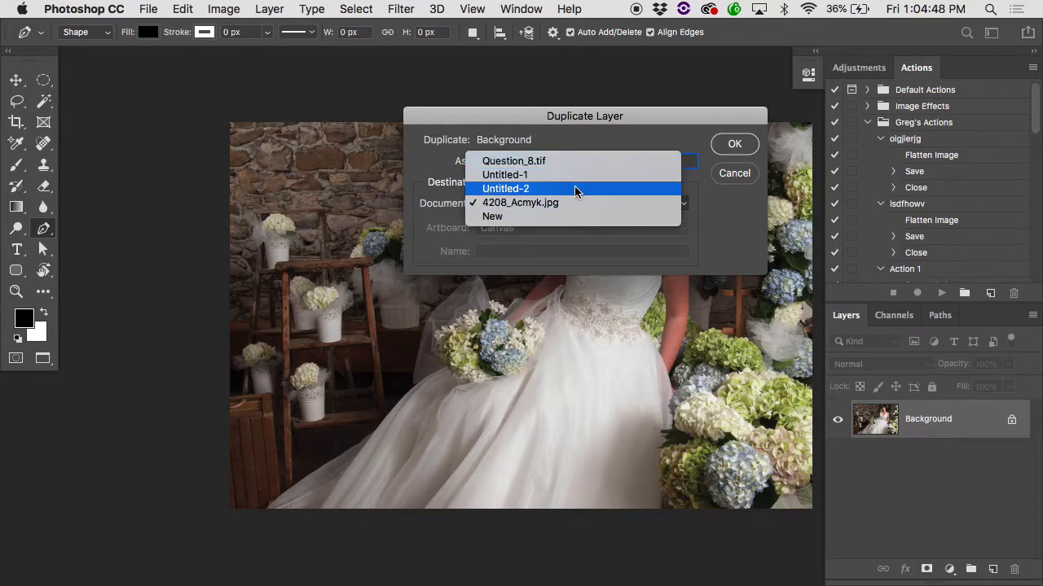
left_click(574, 189)
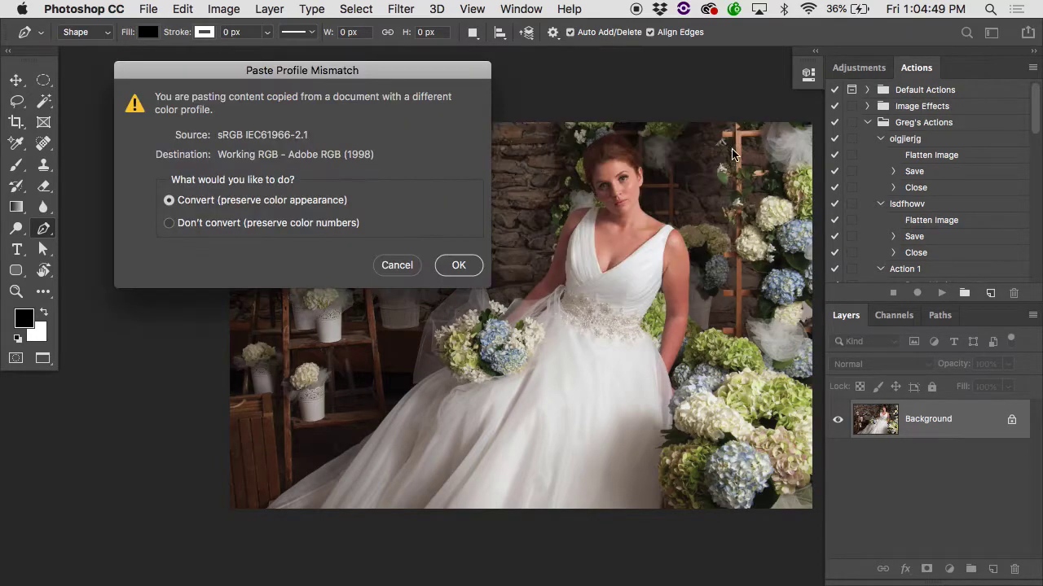
left_click(458, 264)
Step: Switch to Untitled-2 and toggle the Background copy layer's visibility off and on
key("F3")
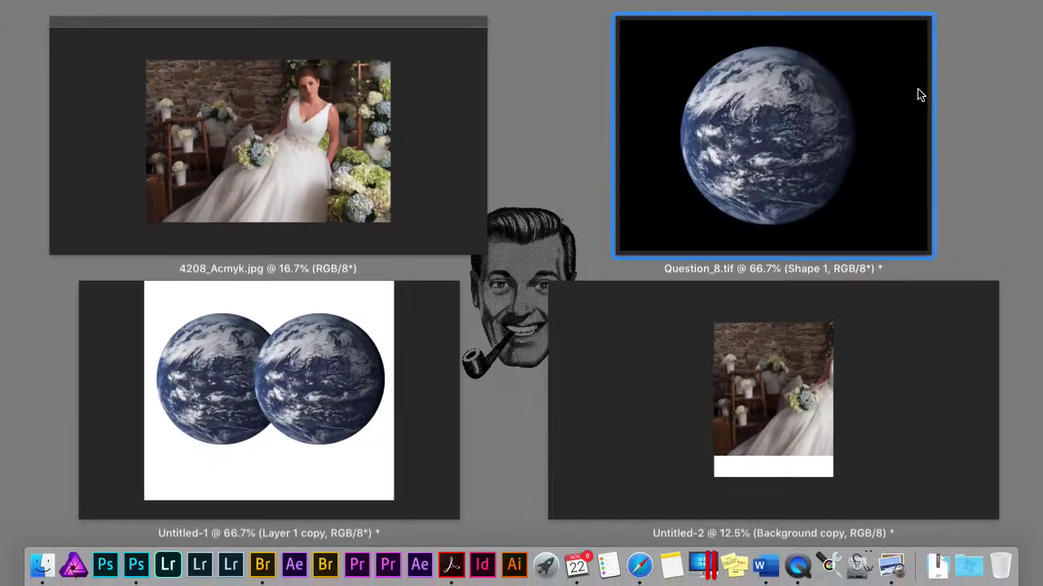
left_click(668, 367)
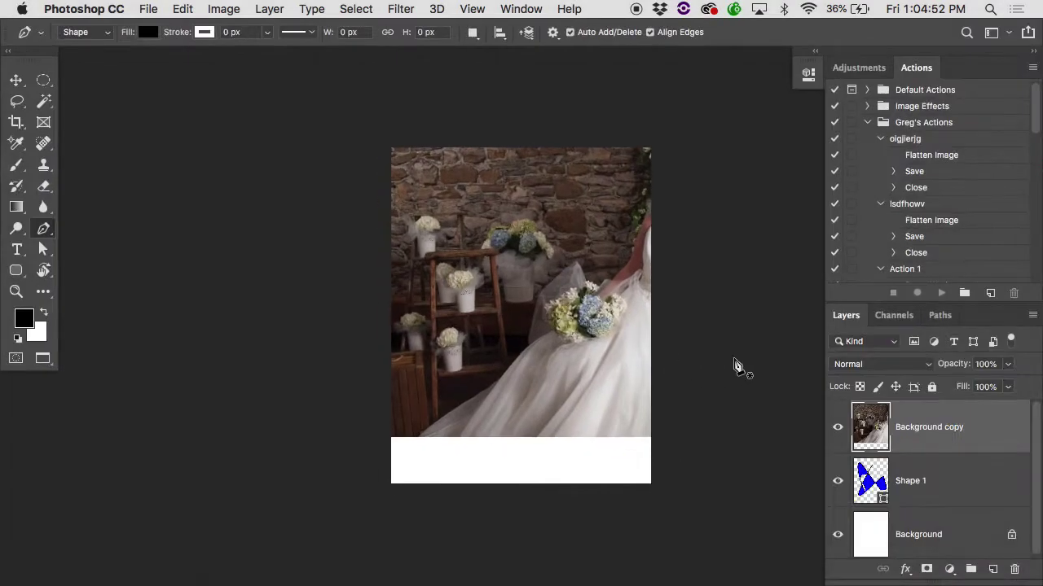
left_click(836, 428)
left_click(837, 428)
Step: Move the photo down and right, then briefly clip it to the blue shape and release it
key("v")
left_click_drag(558, 307, 490, 282)
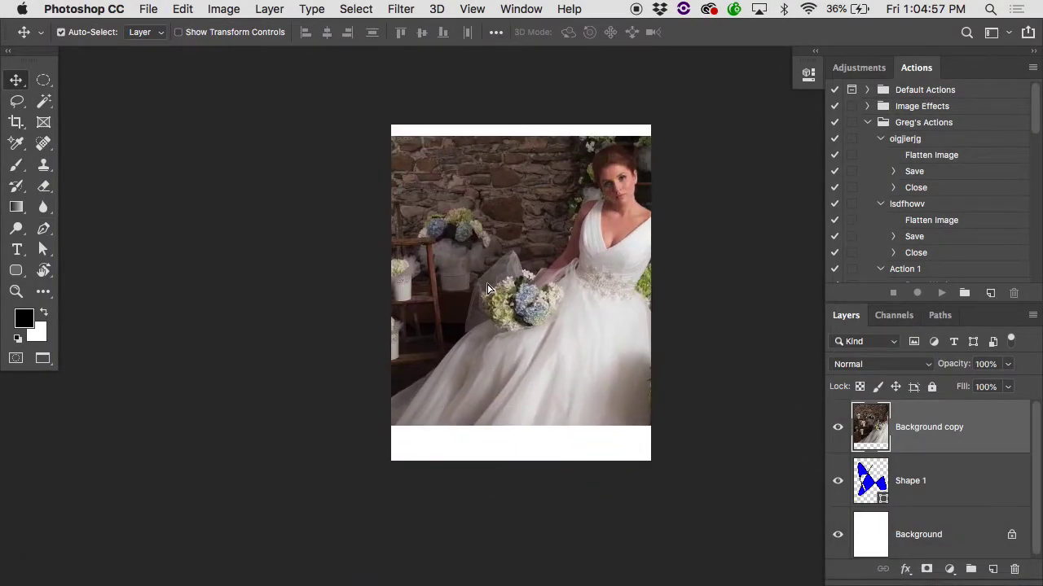
left_click(898, 447, "alt")
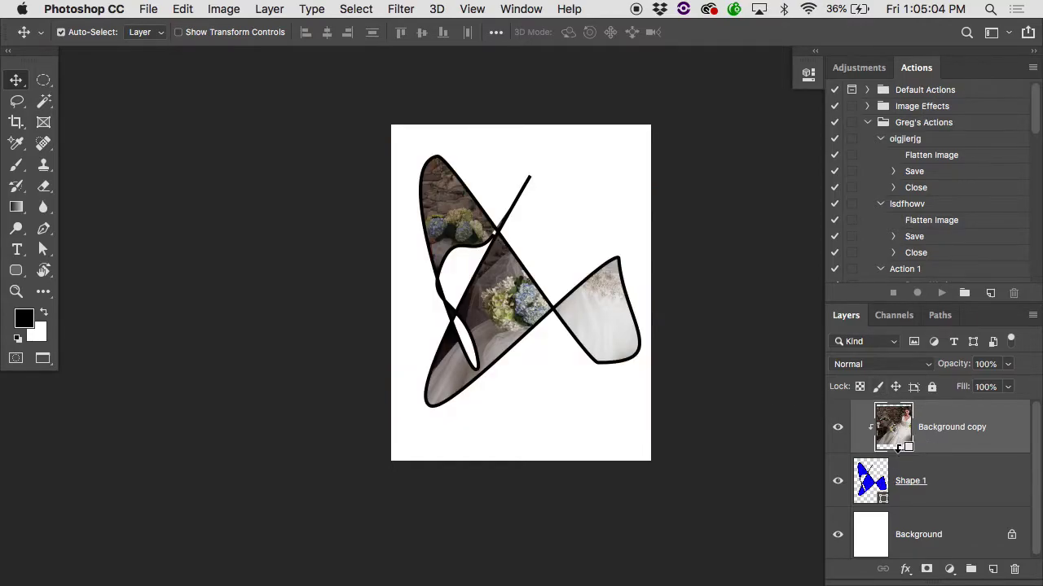
left_click(899, 447, "alt")
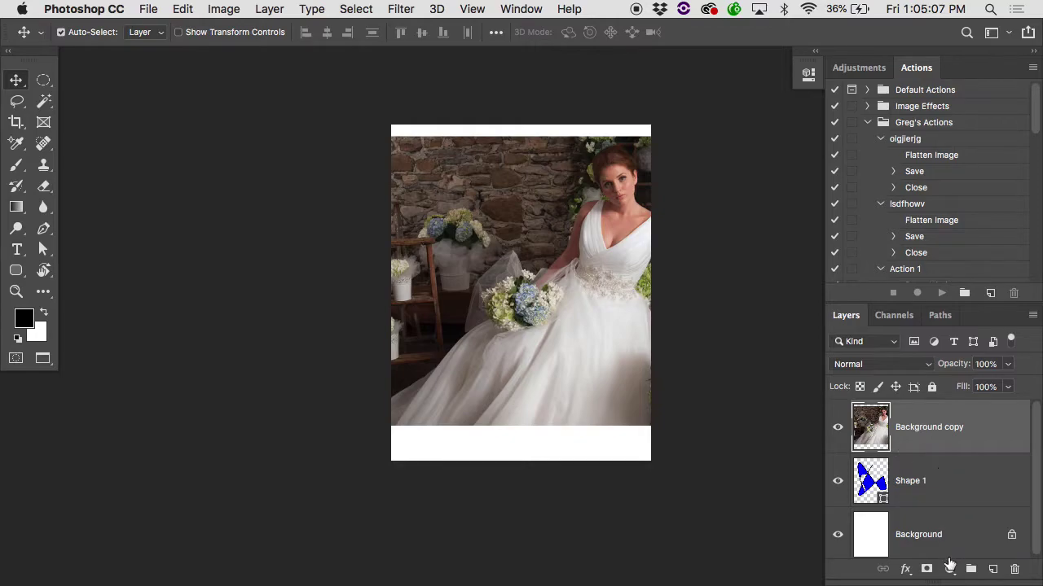
Step: Add a Levels adjustment with output white lowered to 136 to darken the photo
left_click(949, 569)
left_click_drag(769, 288, 687, 293)
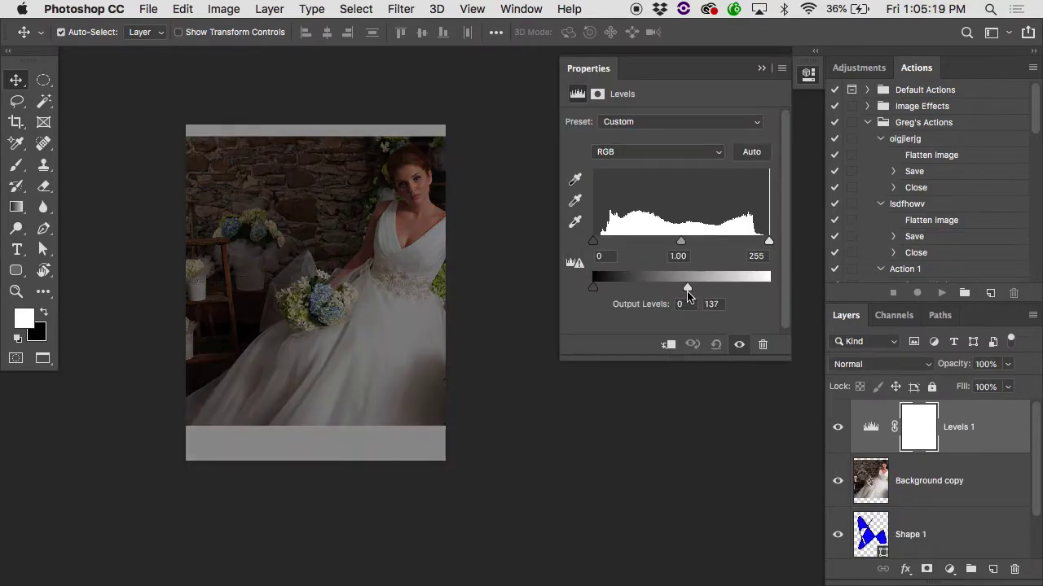
left_click(888, 440)
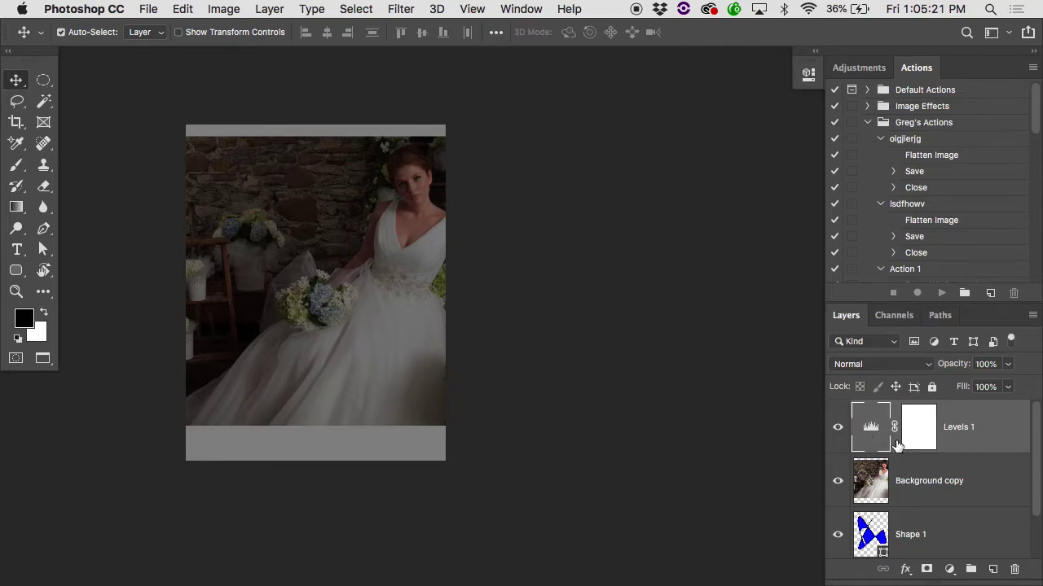
Step: Clip Levels 1 to the photo, compare it on and off, then delete it
right_click(956, 433)
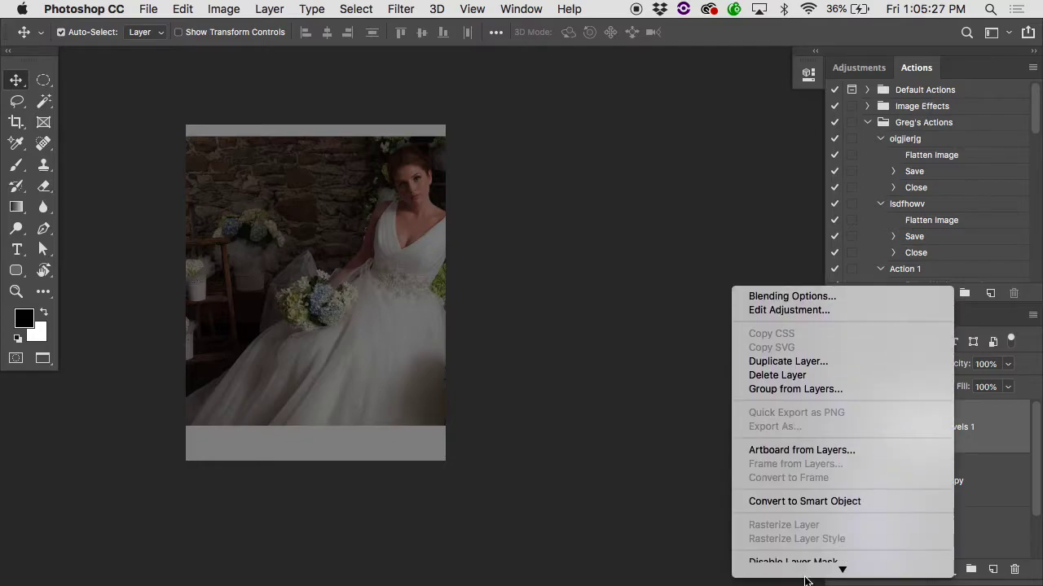
left_click(803, 380)
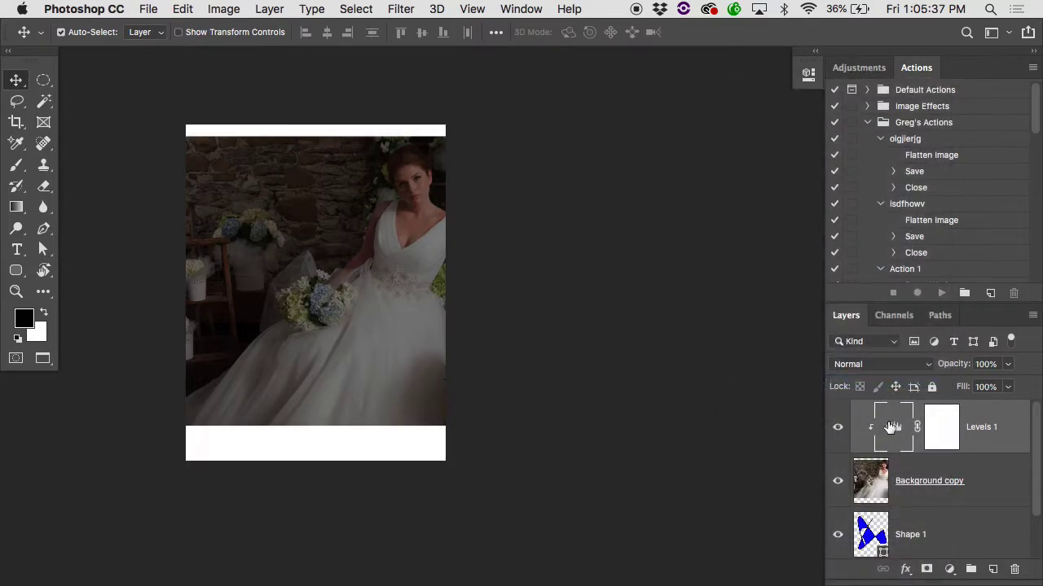
left_click(839, 430)
left_click(839, 430)
left_click(839, 430)
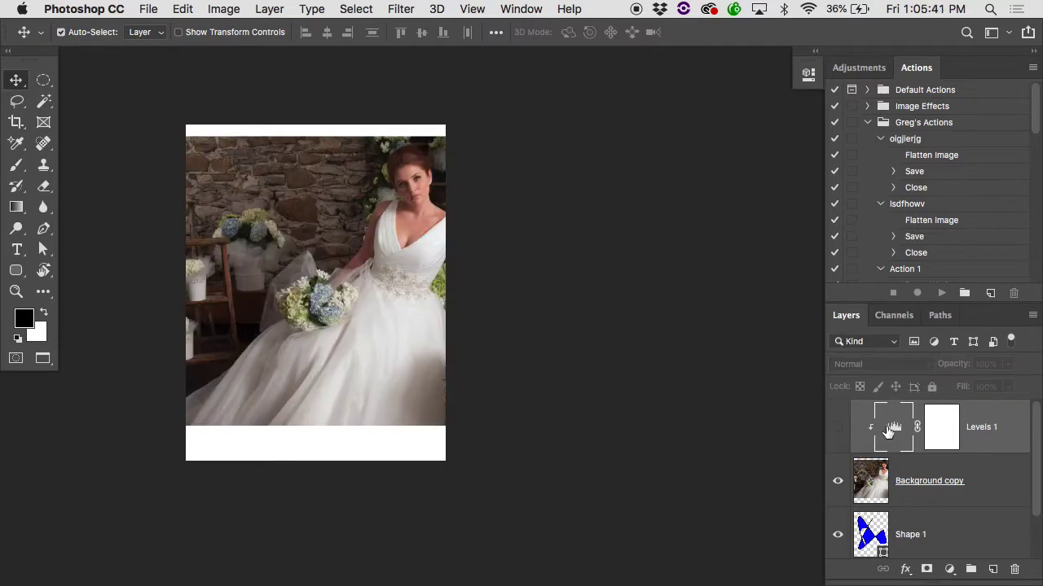
left_click_drag(886, 440, 1017, 568)
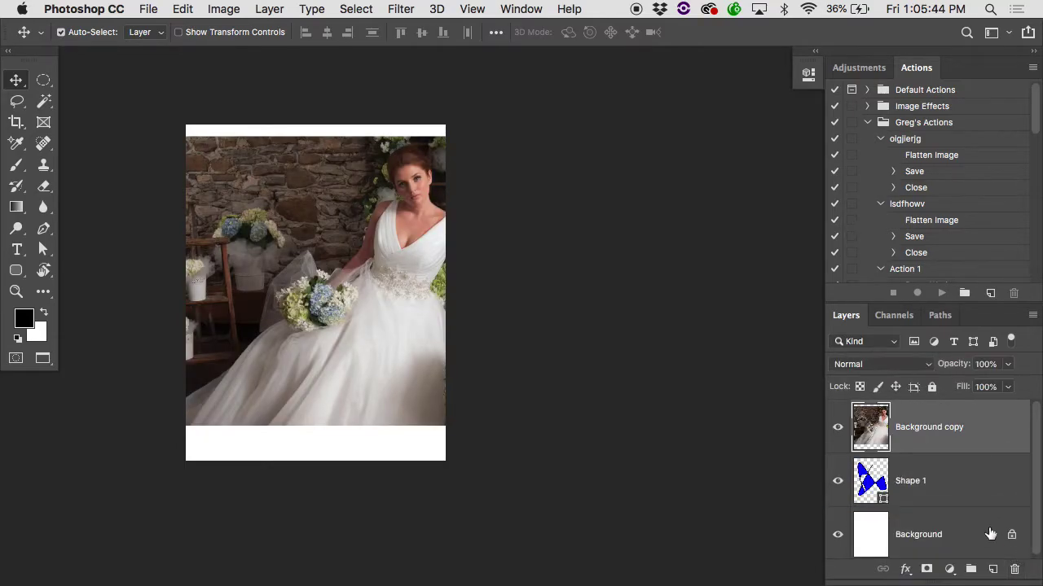
Step: Clip the photo into Shape 1, shift it so the bride fills the shape, and close Untitled-2
left_click(896, 447, "alt")
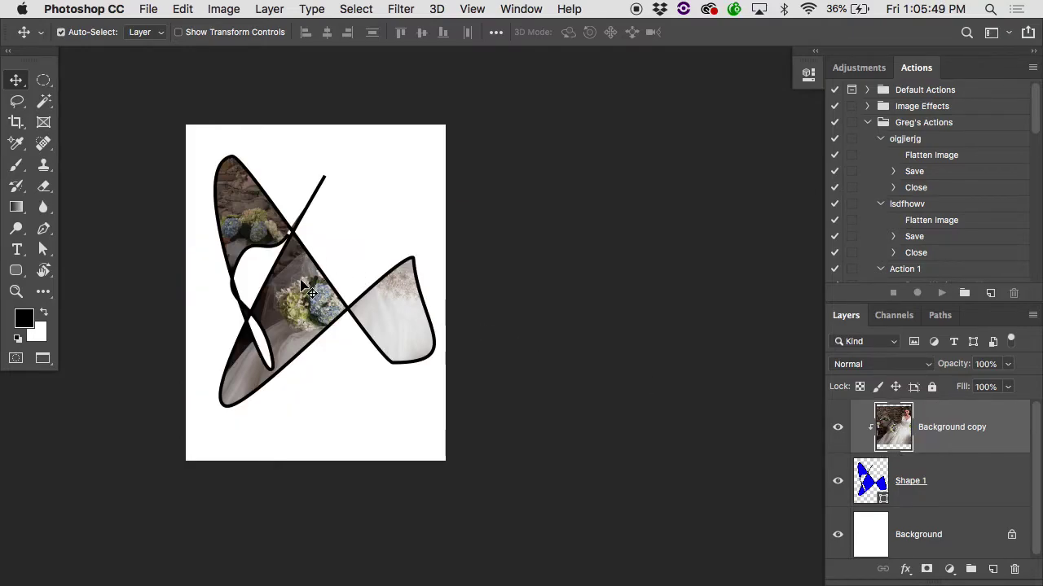
mouse_move(303, 281)
left_mouse_down()
mouse_move(229, 364)
mouse_move(139, 333)
mouse_move(205, 266)
mouse_move(284, 365)
mouse_move(285, 391)
mouse_move(293, 226)
mouse_move(355, 219)
mouse_move(333, 221)
mouse_move(359, 196)
mouse_move(302, 245)
mouse_move(300, 310)
mouse_move(294, 296)
left_mouse_up()
key("super+w")
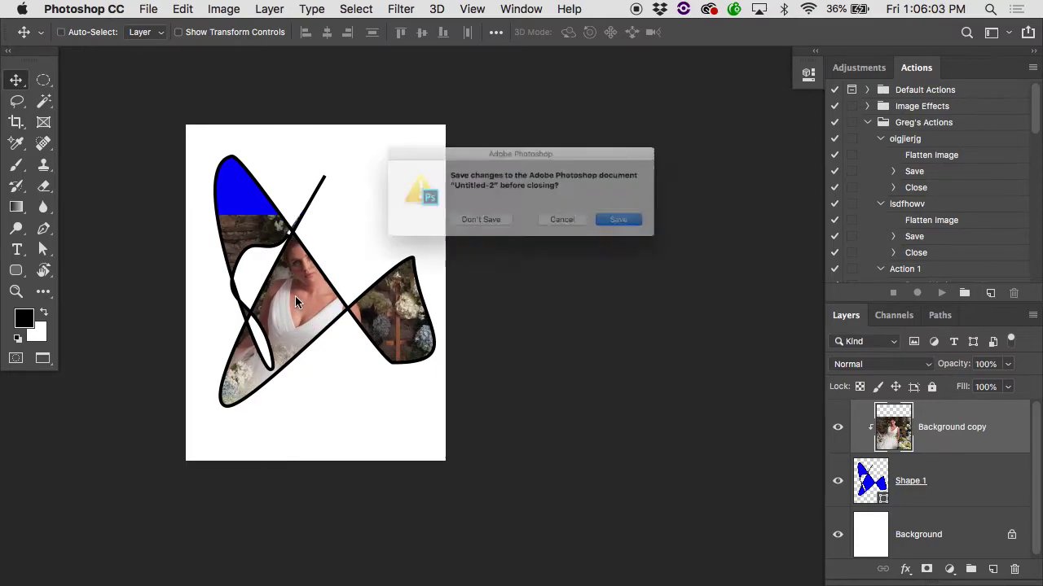
Step: Close the remaining open documents, including the bridal photo, Earth and Question_8.tif
left_click(487, 217)
key("super+w")
key("super+w")
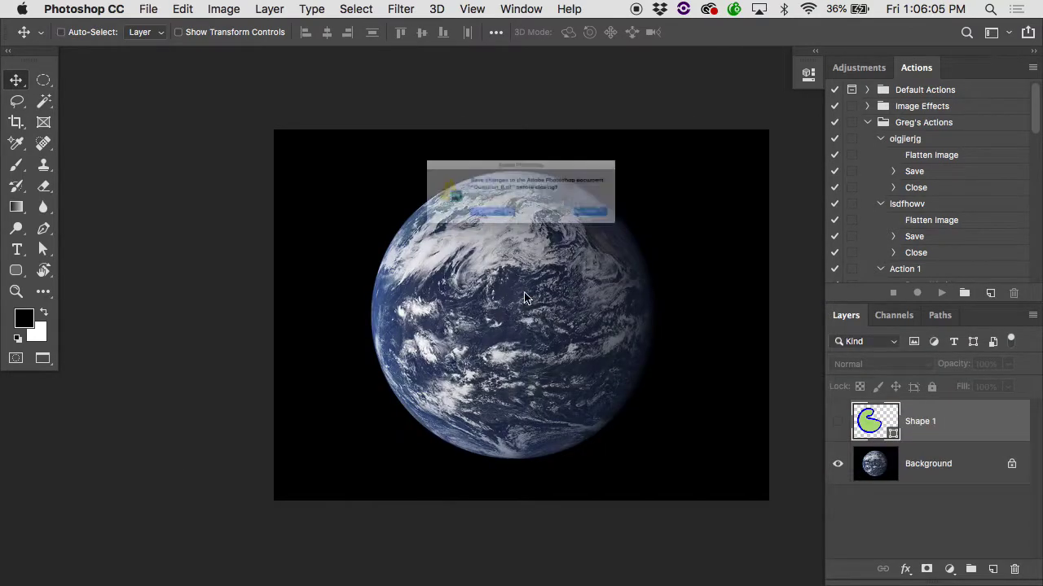
key("super+d")
key("super+w")
Step: Open Leather.jpg, move its window, and make a rectangular selection in the upper-left leather
left_click(432, 255)
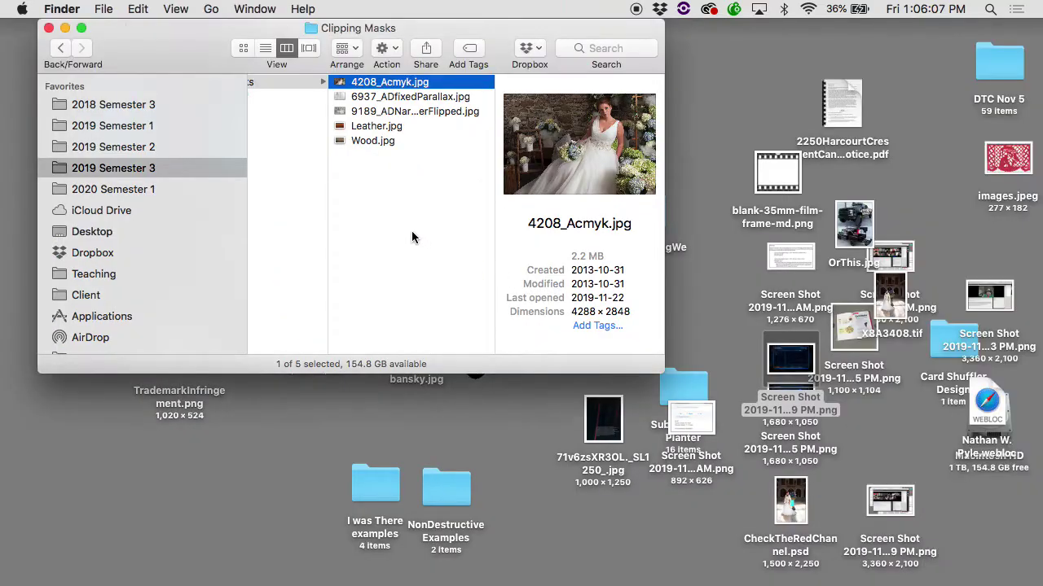
double_click(412, 125)
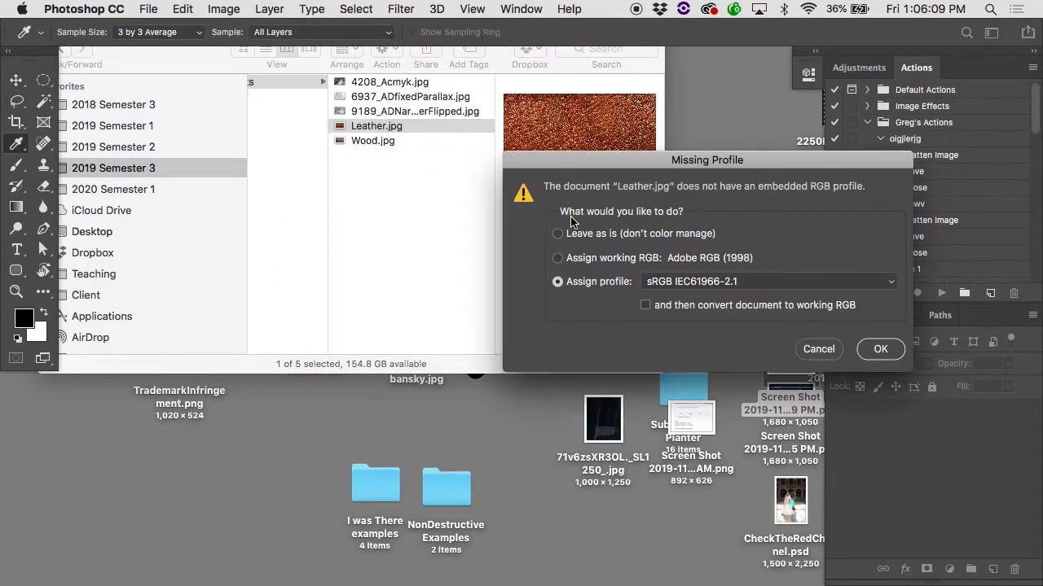
key("Return")
left_click_drag(465, 51, 593, 151)
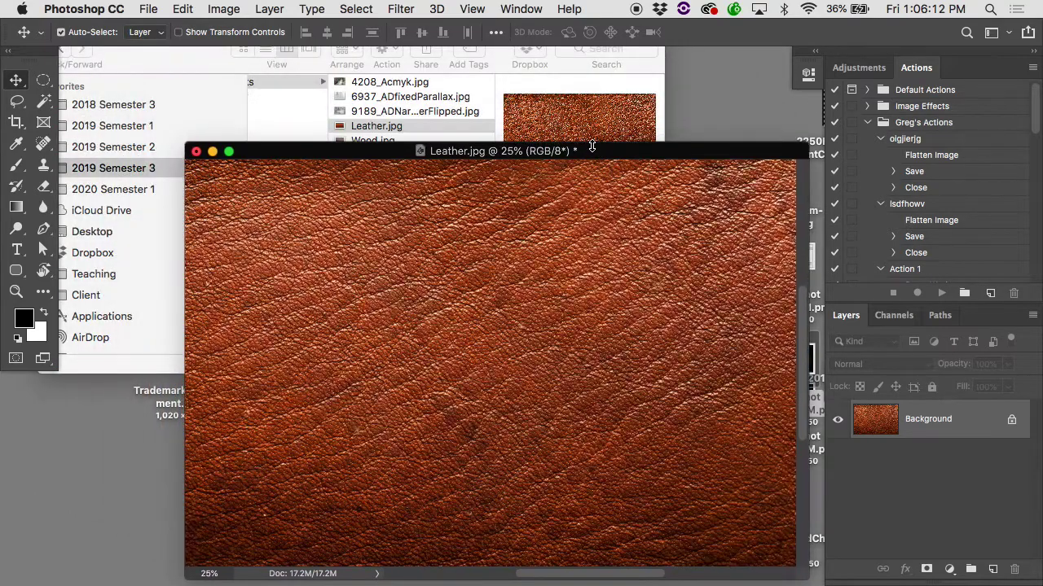
key("m")
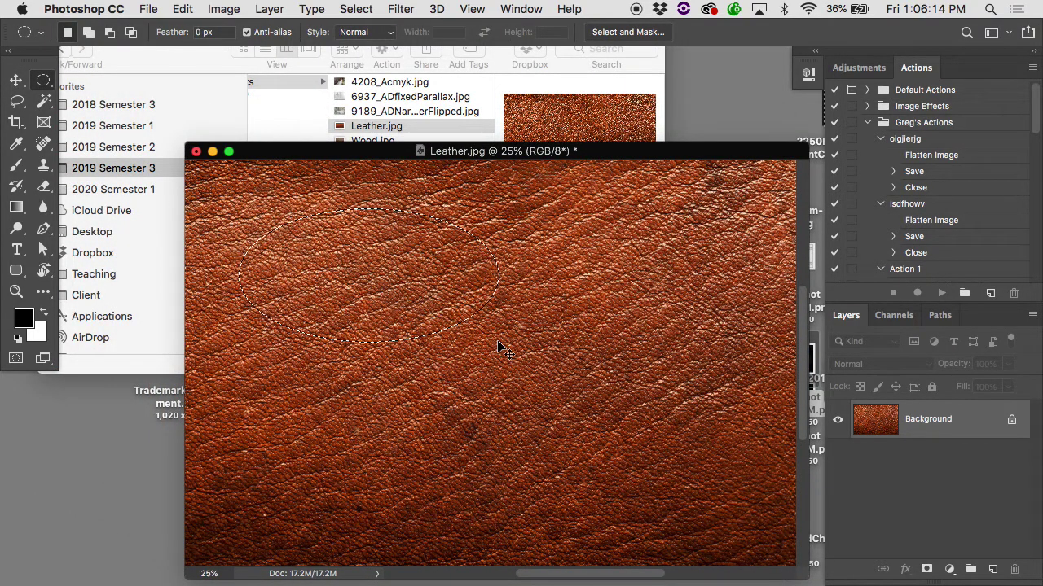
key("shift+m")
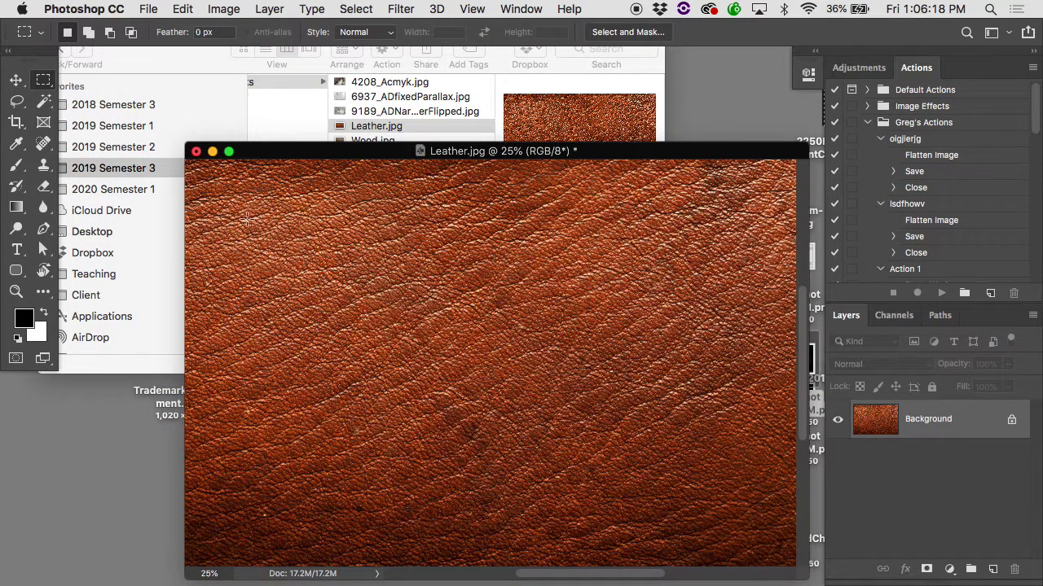
mouse_move(246, 220)
left_mouse_down()
mouse_move(379, 362)
mouse_move(450, 361)
left_mouse_up()
Step: Open the bridal photo 4208_Acmyk.jpg from Finder, accepting the profile prompt
left_click(452, 135)
double_click(390, 83)
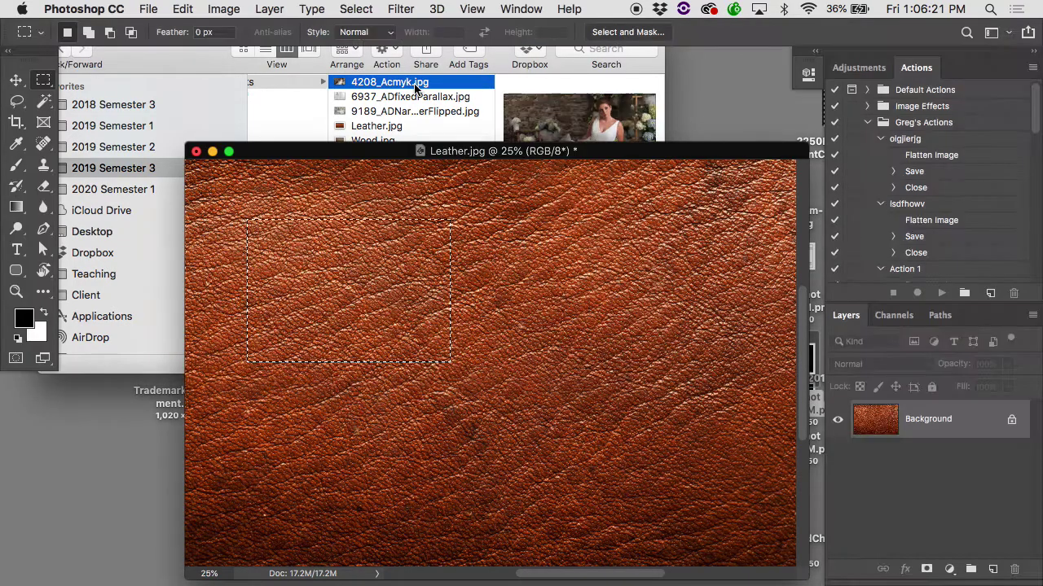
left_click(715, 368)
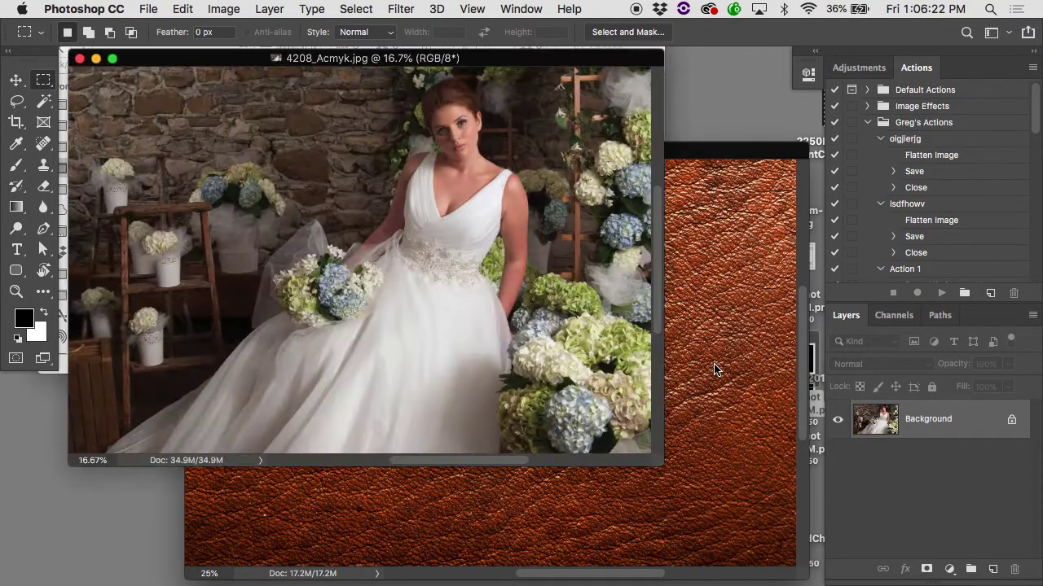
Step: Copy the bridal photo into Leather.jpg as Layer 1 and scale it to about 28% in the upper left
left_click(731, 404)
left_click(652, 241)
left_click_drag(870, 427, 751, 411)
key("f")
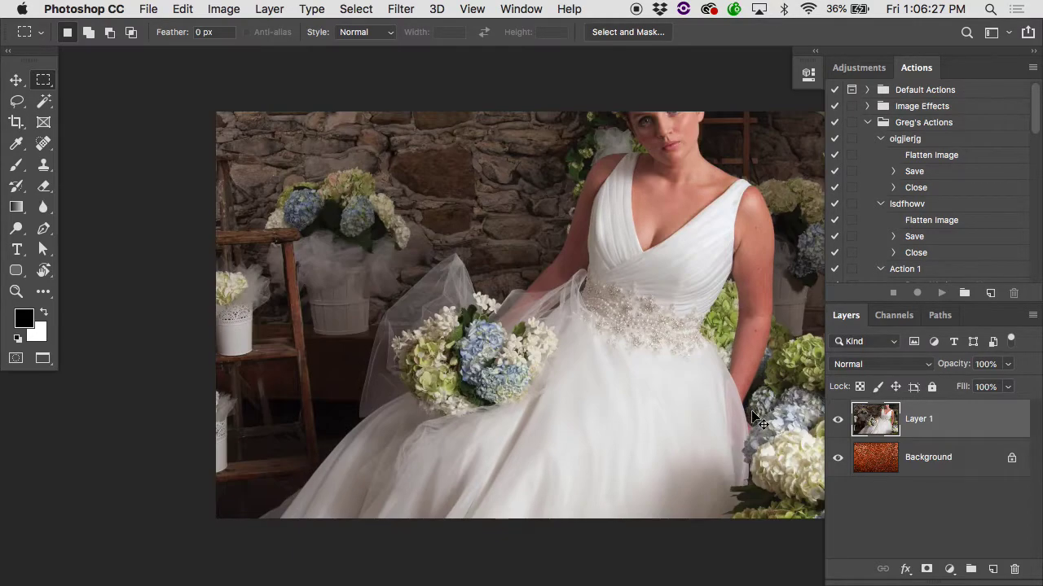
key("super+t")
key("super+minus")
key("super+minus")
left_click_drag(791, 464, 484, 272)
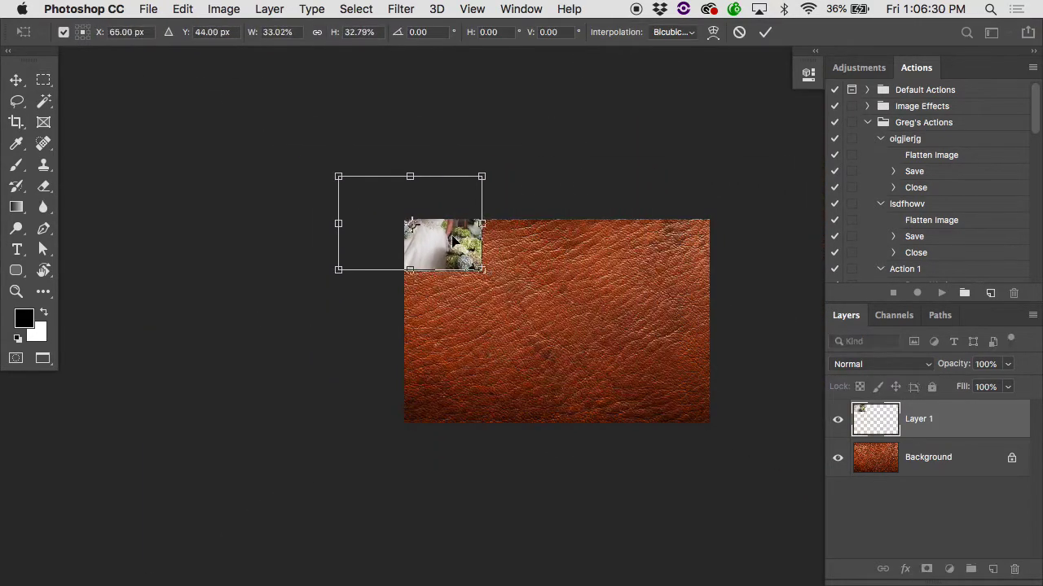
left_click_drag(456, 237, 538, 315)
key("Return")
Step: Zoom in and nudge the seated bride photo up slightly on the leather
key("m")
left_click(536, 308, "super")
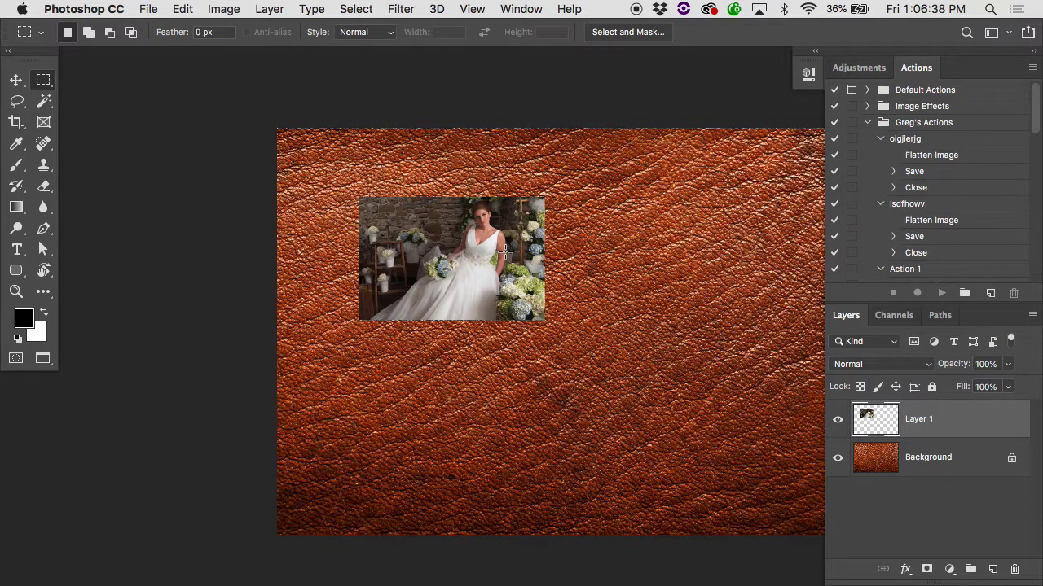
key("v")
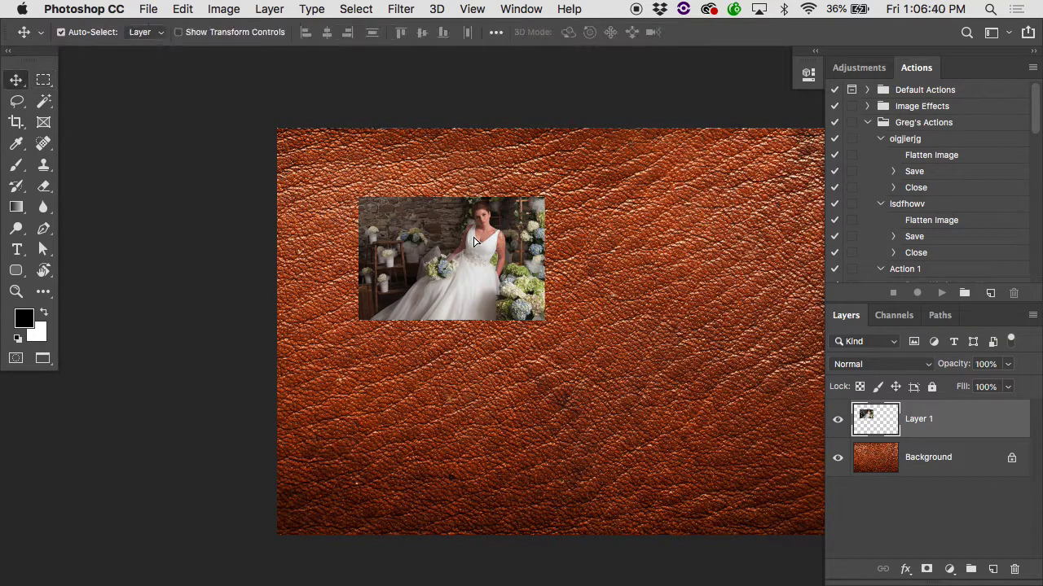
left_click_drag(476, 247, 475, 240)
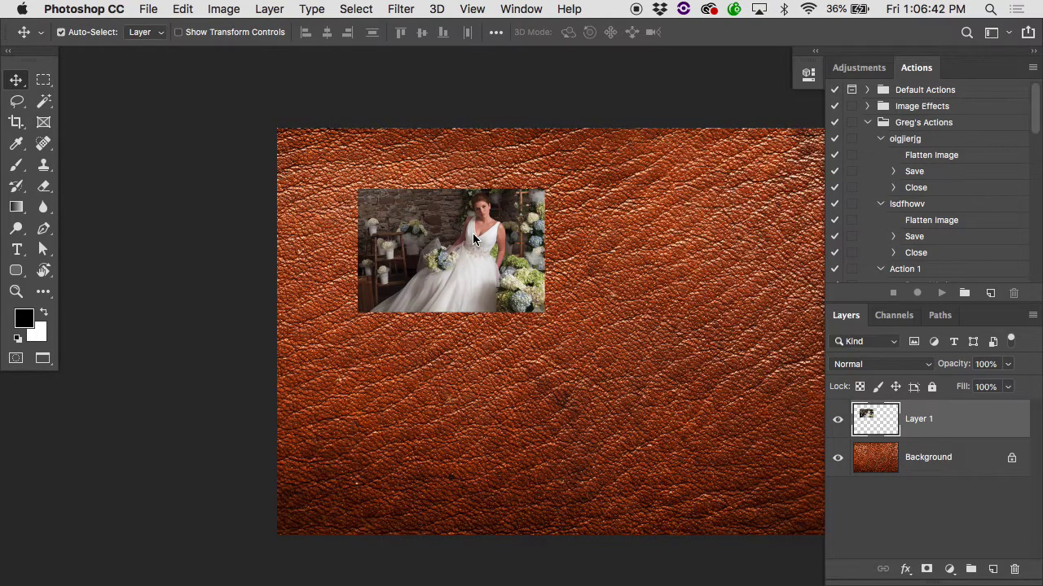
key("super+space")
Step: Add a drop shadow to Layer 1 and push it further below the photo
left_click(502, 229)
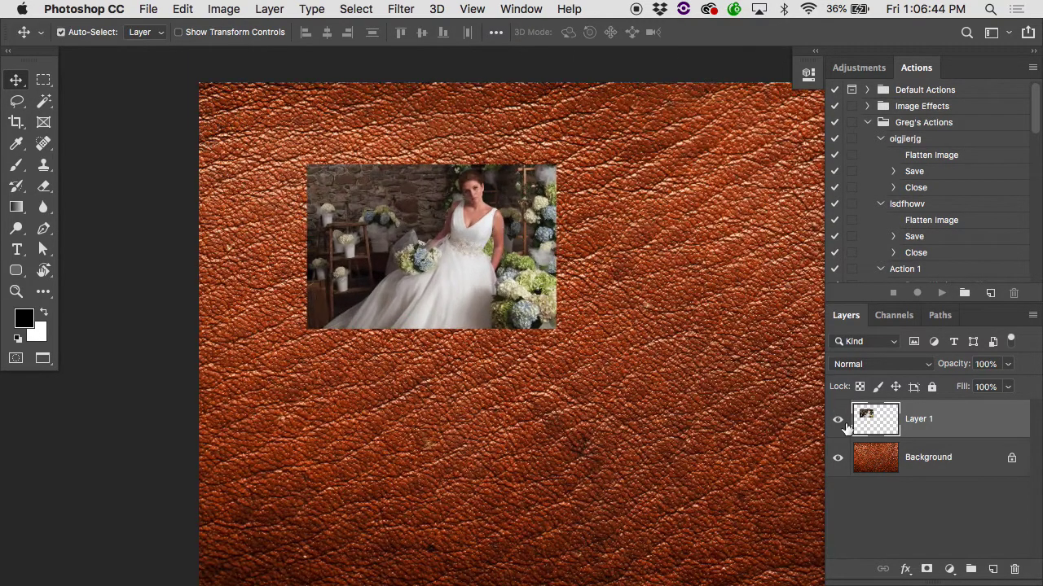
left_click(905, 569)
left_click(933, 537)
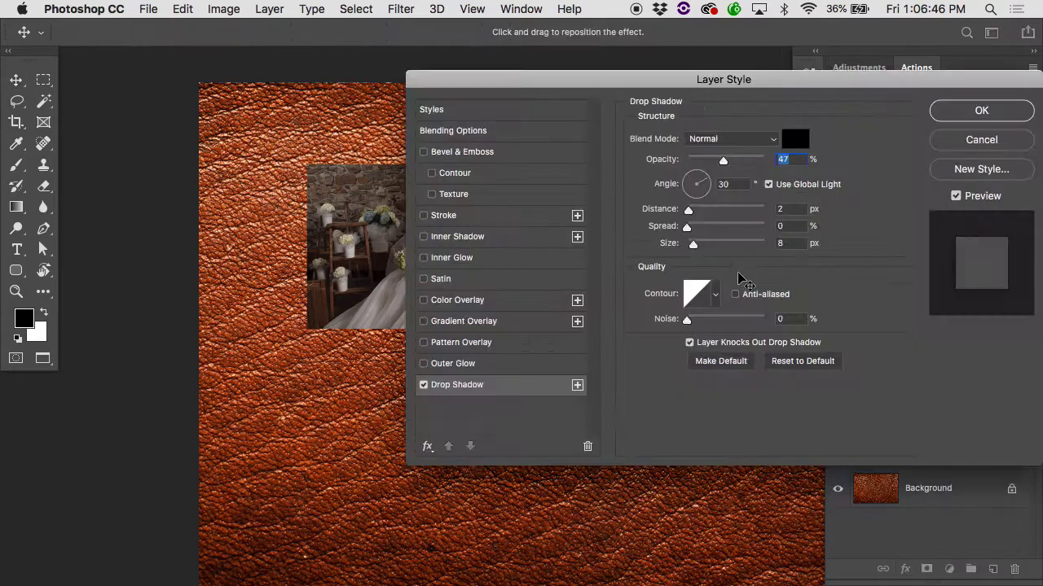
scroll(310, 207, "right", 10)
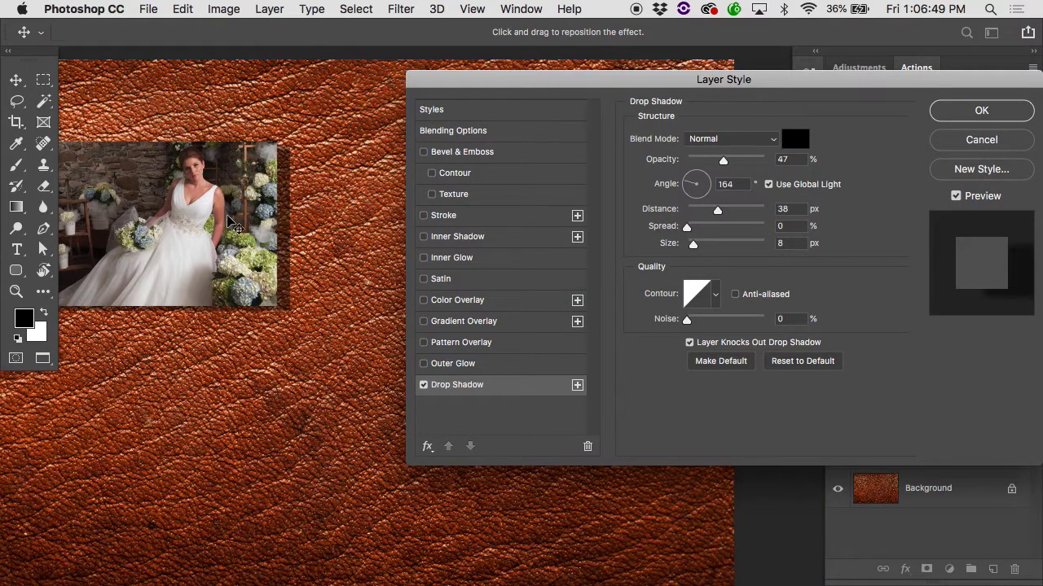
left_click_drag(229, 214, 225, 226)
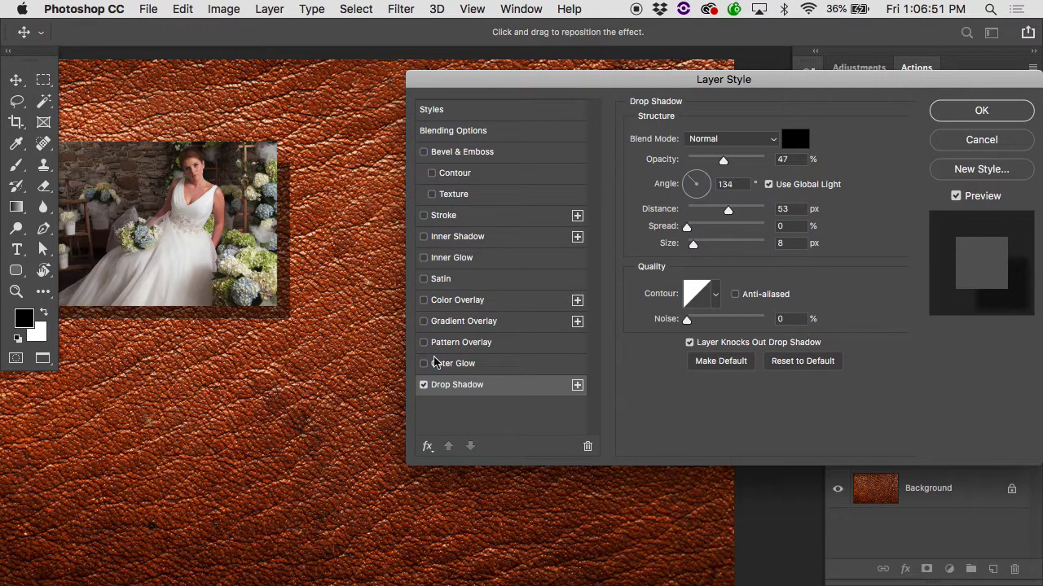
Step: Replace the drop shadow with Bevel & Emboss at 24 px size
left_click(423, 385)
left_click(469, 155)
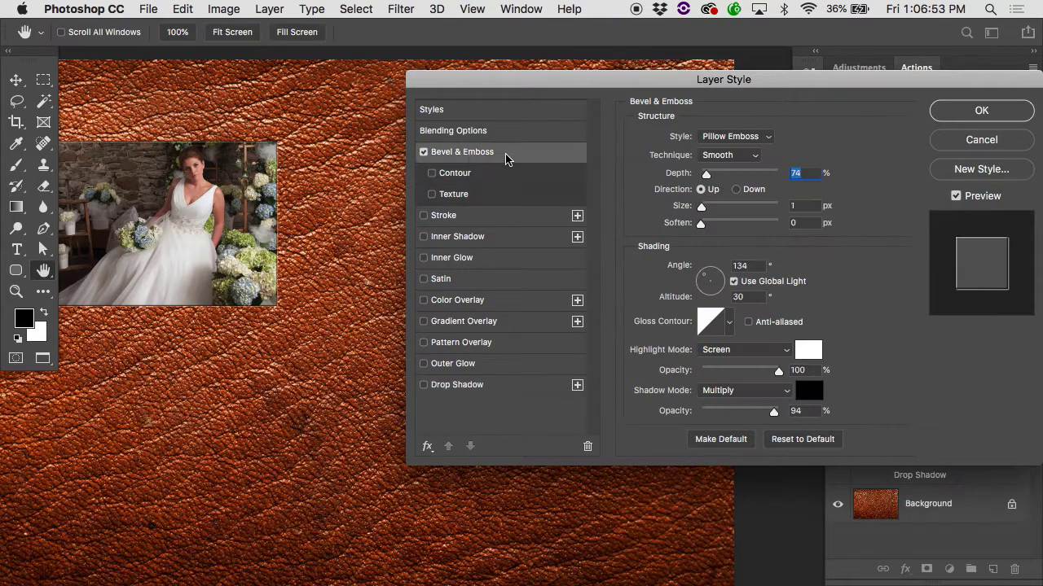
left_click(713, 209)
Step: Apply the bevel style, then open 6937_ADfixedParallax.jpg from Finder's Clipping Masks folder
left_click(977, 112)
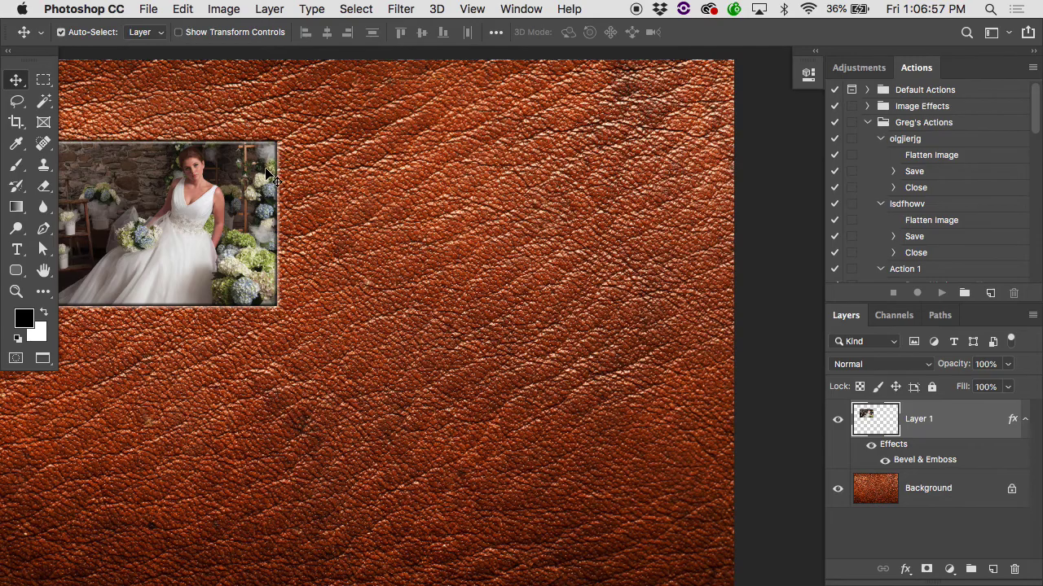
scroll(293, 171, "up", 3)
scroll(271, 177, "left", 5)
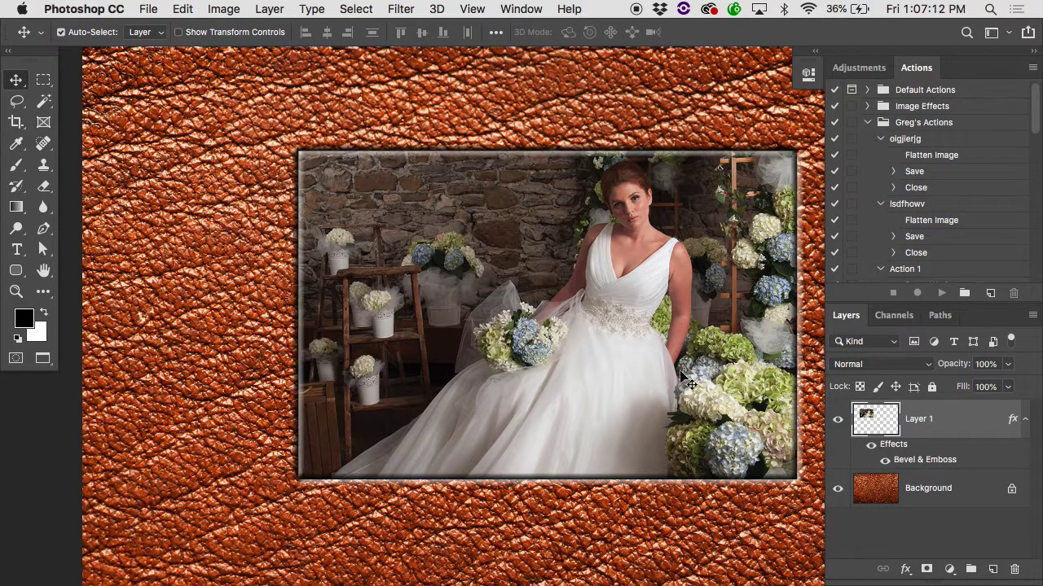
scroll(587, 326, "down", 2)
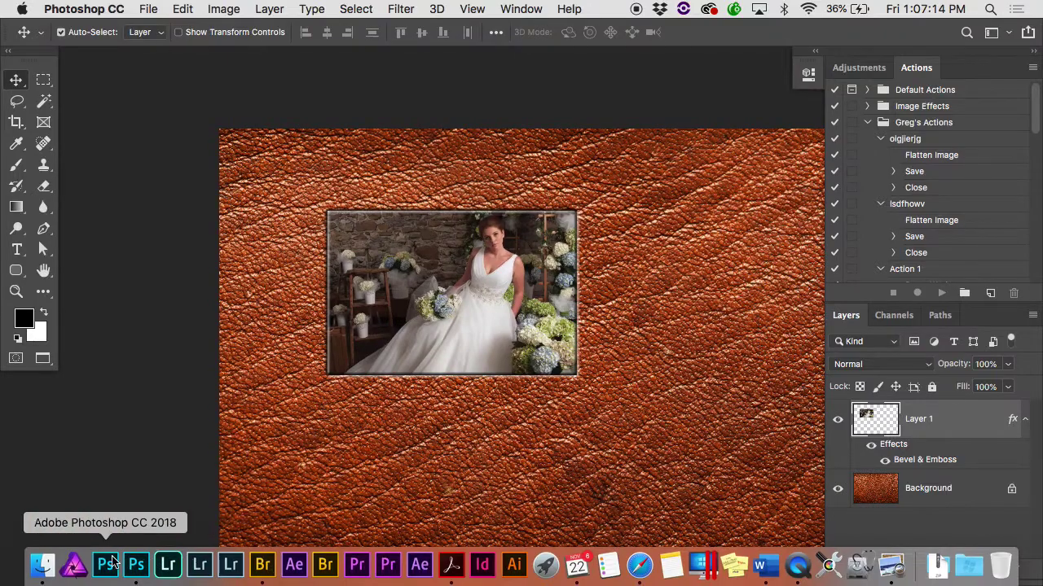
left_click(42, 575)
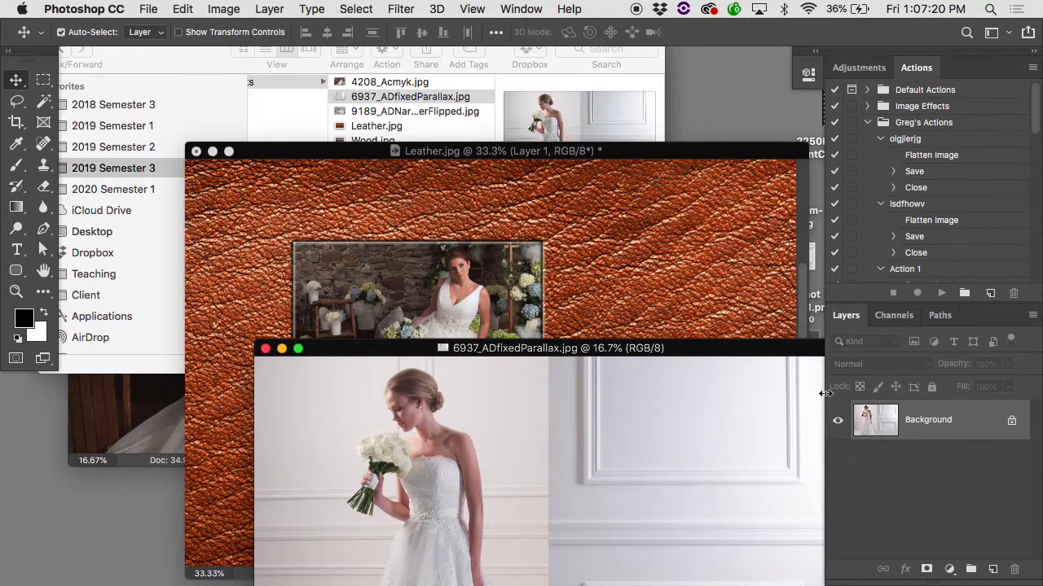
Step: Copy the standing bride photo into Leather.jpg as Layer 2, accepting both profile conversions
left_click_drag(867, 417, 488, 294)
left_click(458, 263)
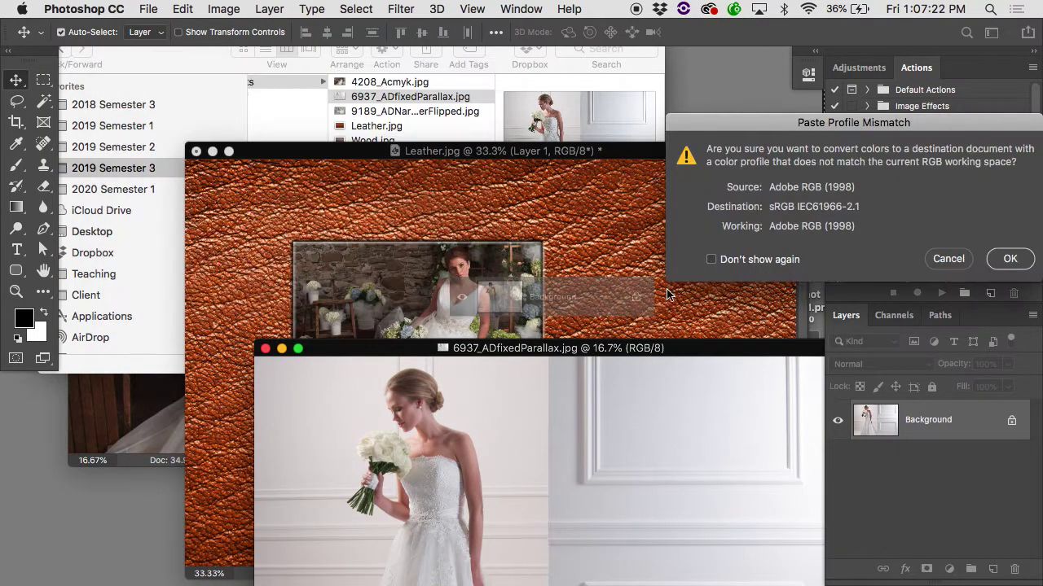
left_click(1010, 259)
key("f")
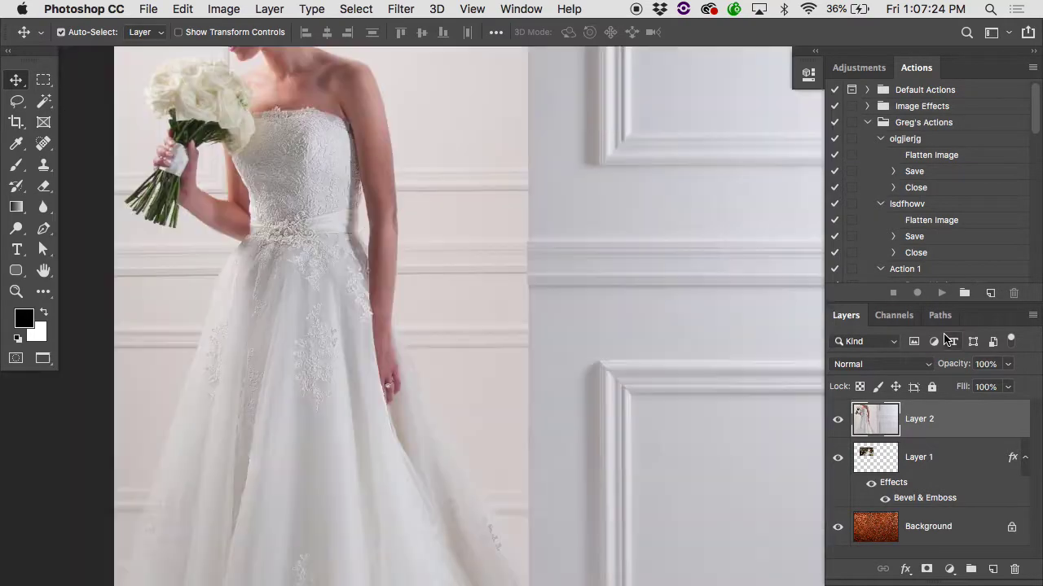
key("super+minus")
key("super+minus")
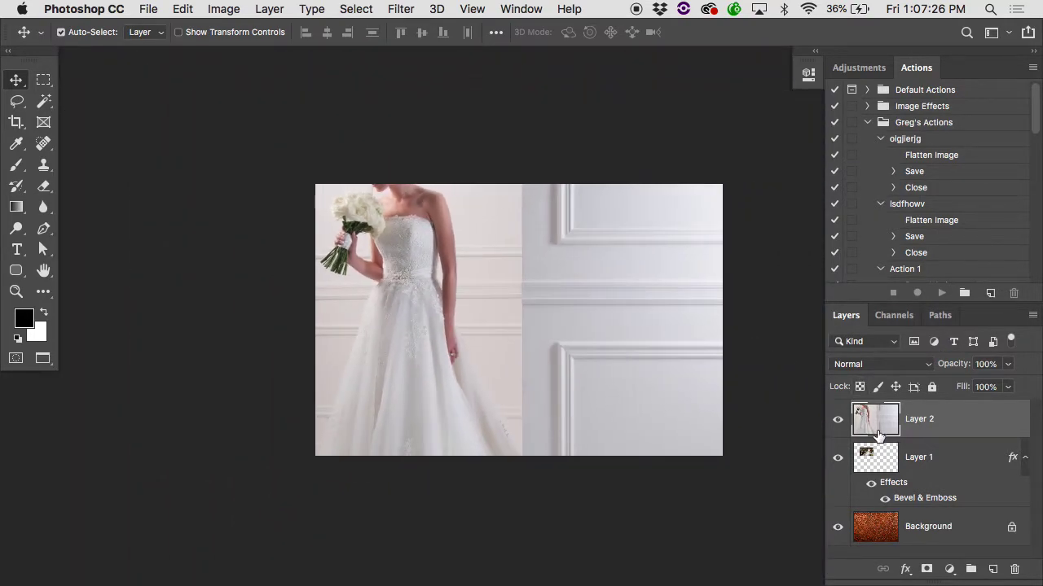
Step: Clip Layer 2 into Layer 1, scale it to 30.51%, then hide it and delete both photo layers
left_click(882, 466)
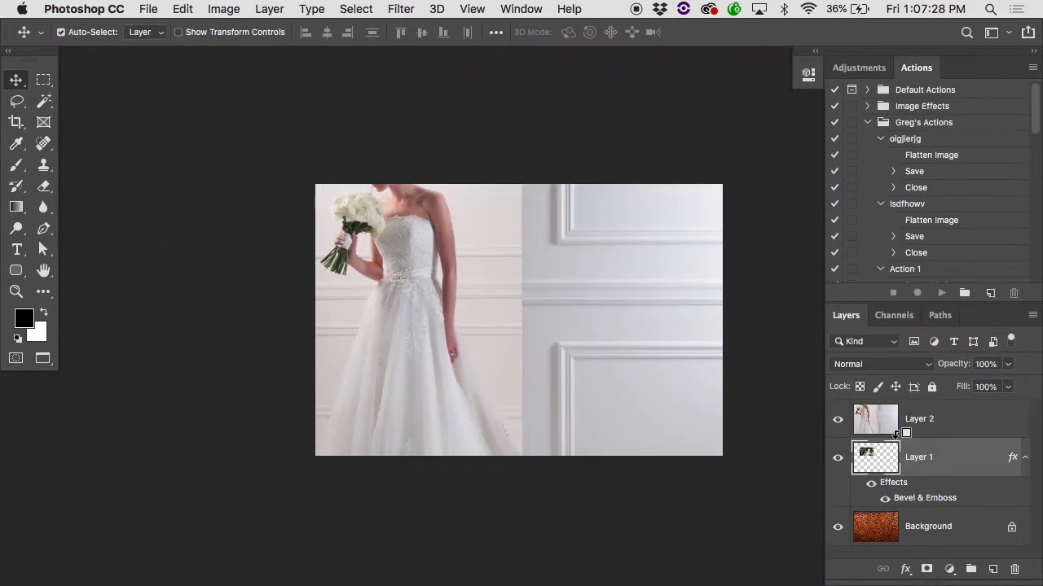
left_click(896, 440, "alt")
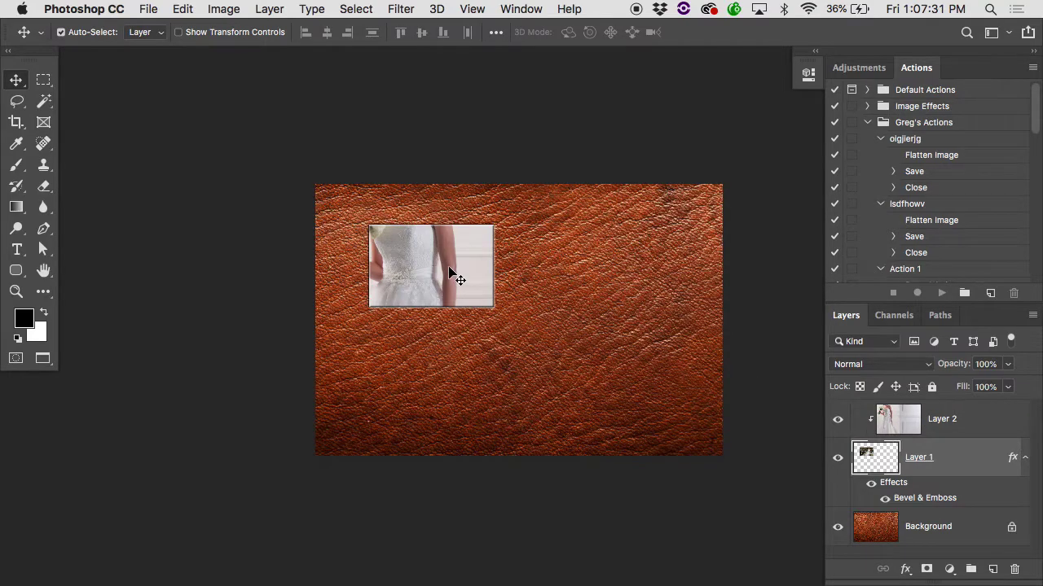
mouse_move(457, 277)
left_mouse_down()
mouse_move(486, 364)
mouse_move(463, 234)
mouse_move(740, 421)
mouse_move(489, 321)
left_mouse_up()
key("super+t")
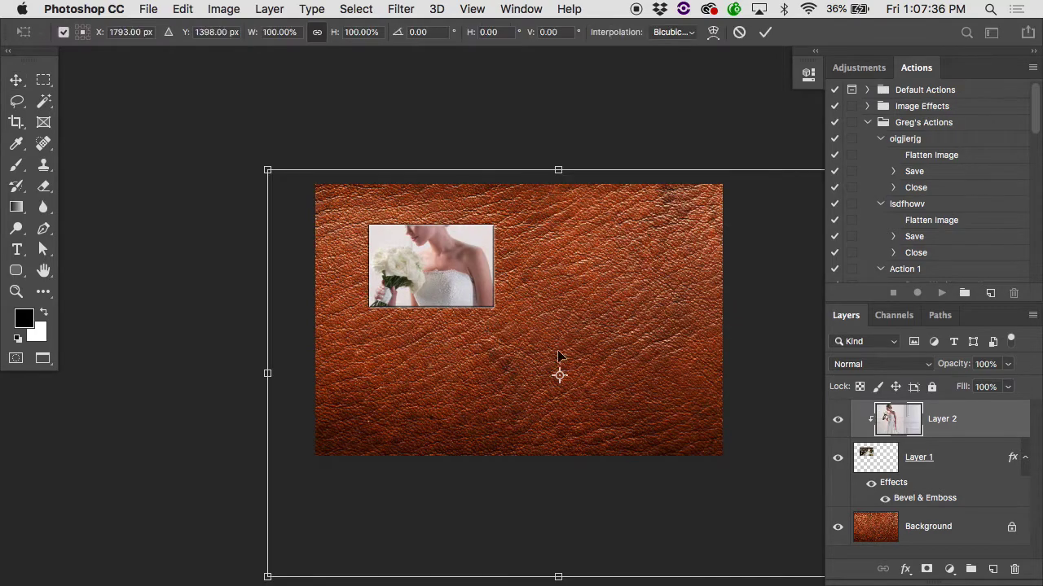
left_click_drag(265, 171, 374, 255)
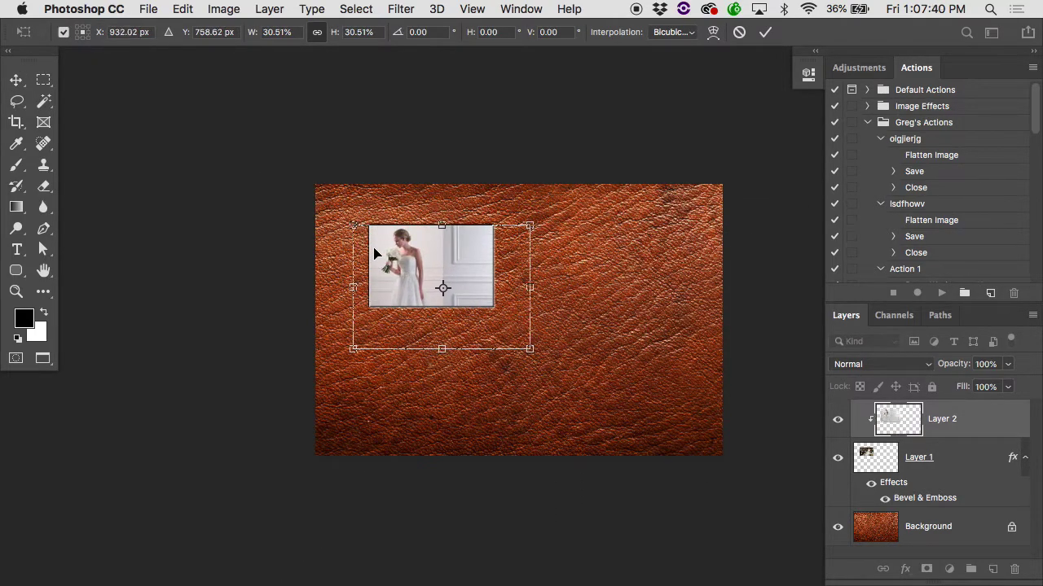
key("Return")
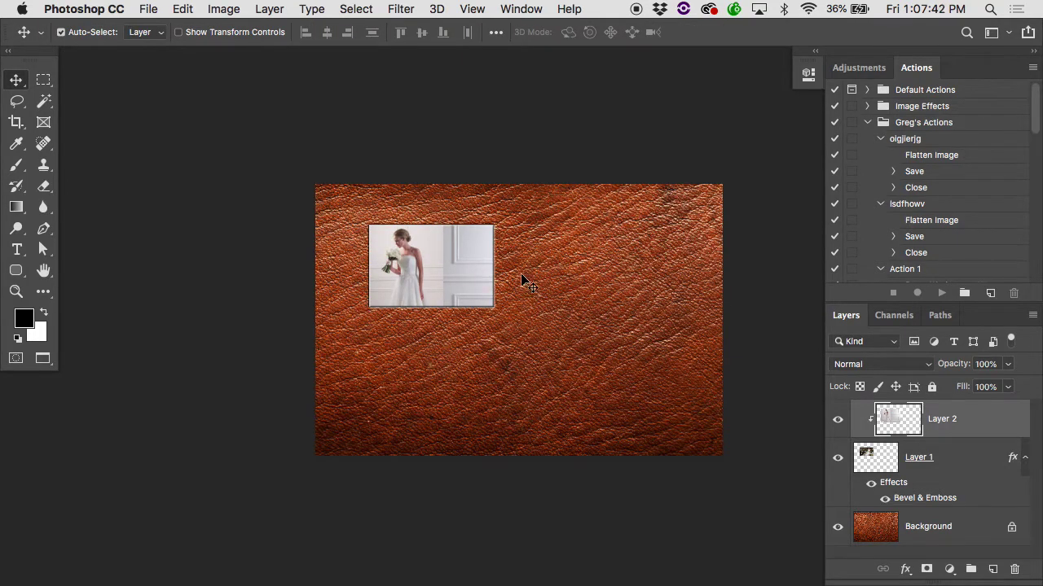
left_click(838, 420)
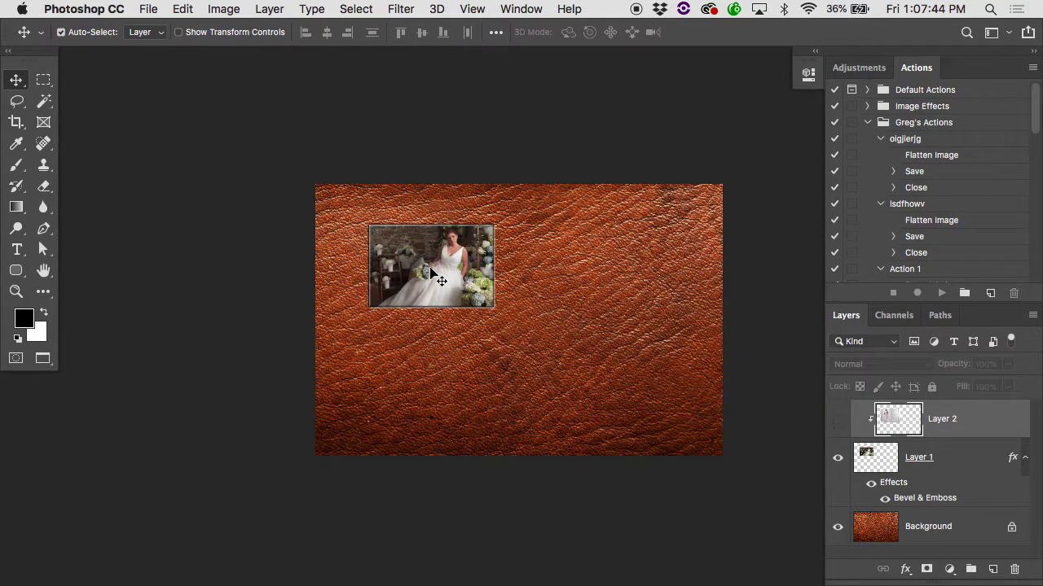
left_click_drag(872, 453, 876, 460)
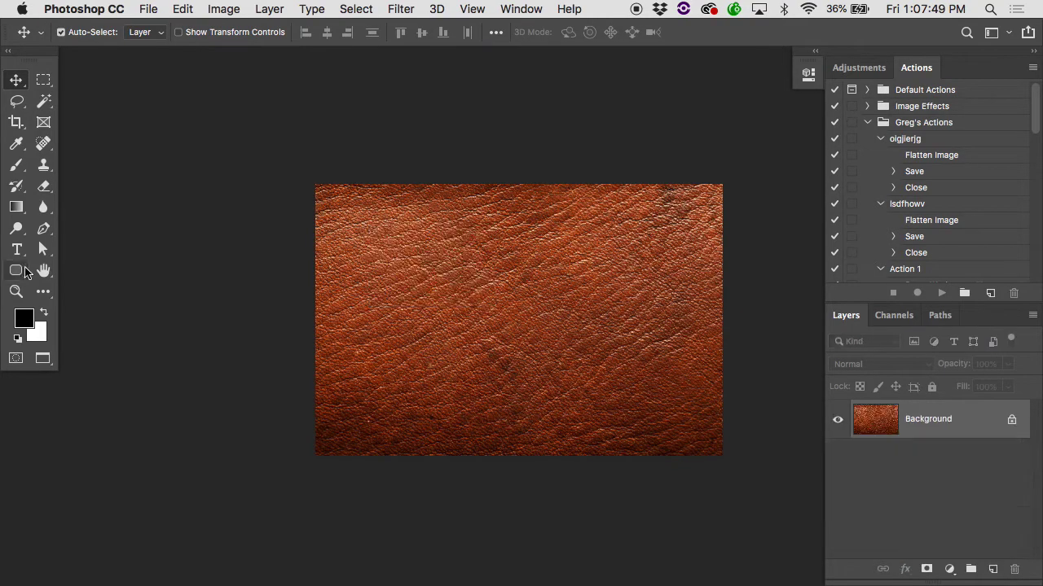
Step: Draw a grey-filled 49 px-radius rounded rectangle in the leather's upper left
left_click(25, 271)
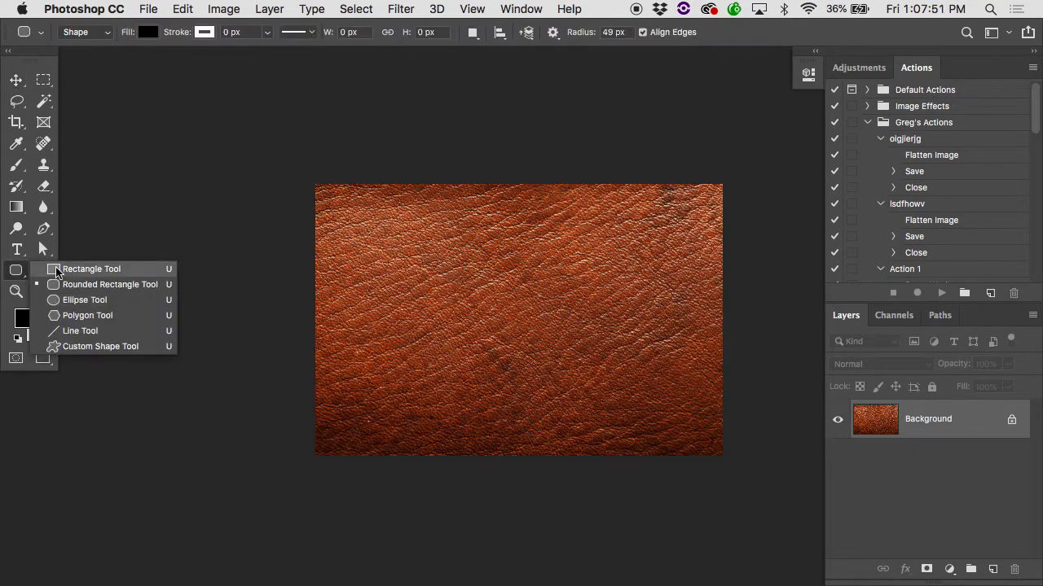
key("Escape")
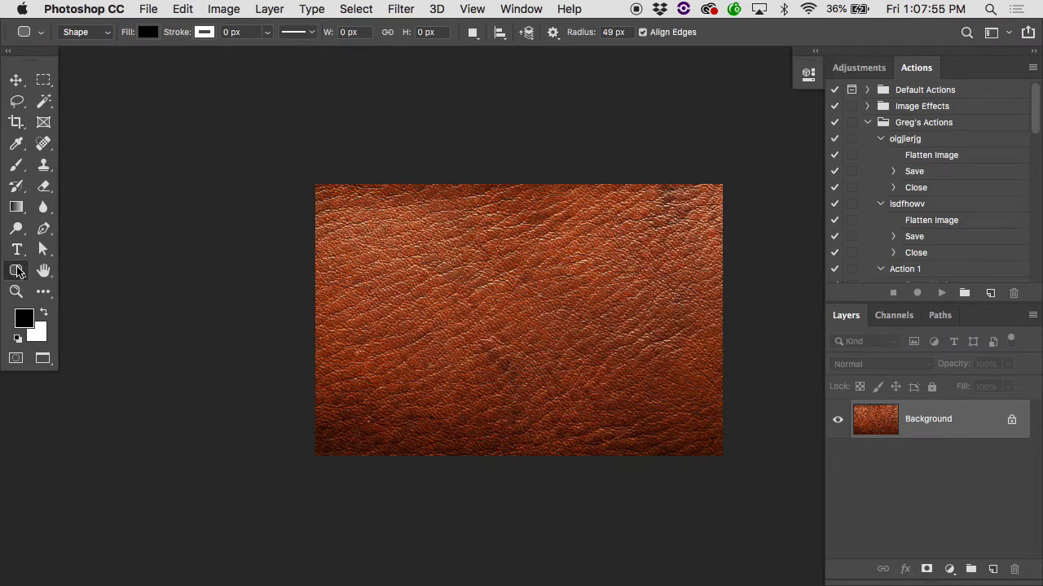
left_click(18, 272)
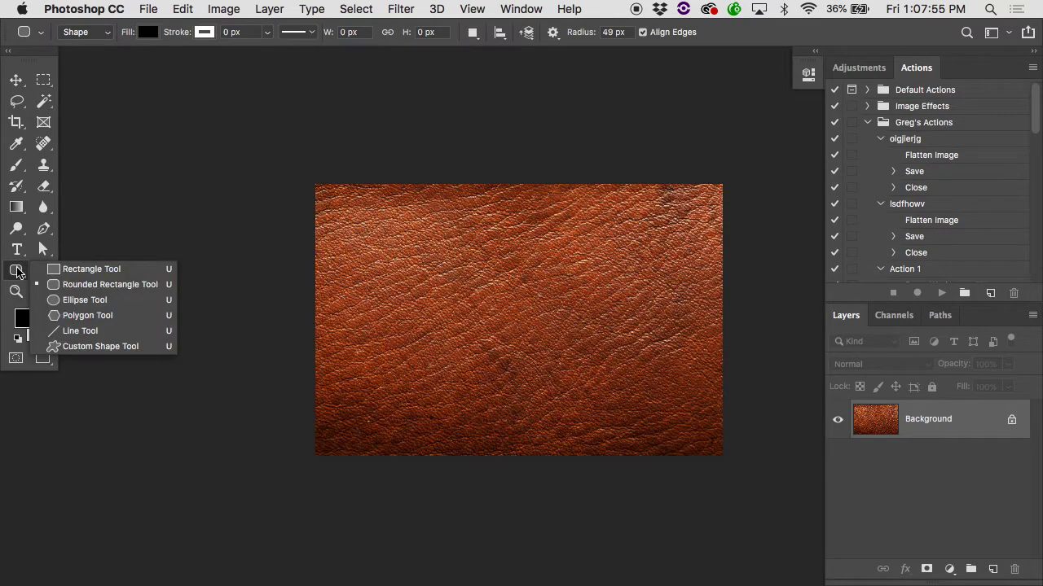
left_click(85, 286)
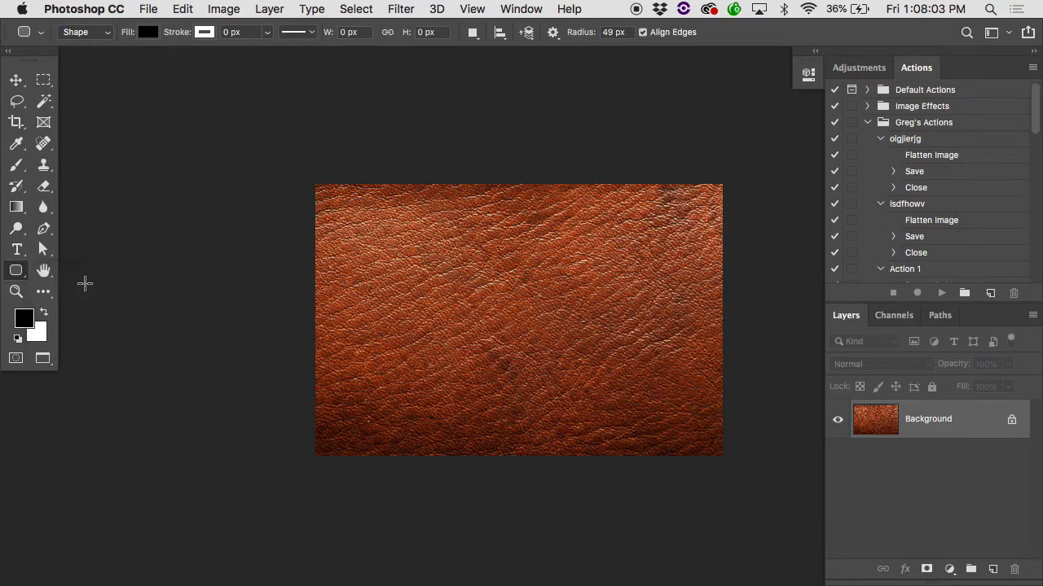
left_click_drag(358, 222, 496, 310)
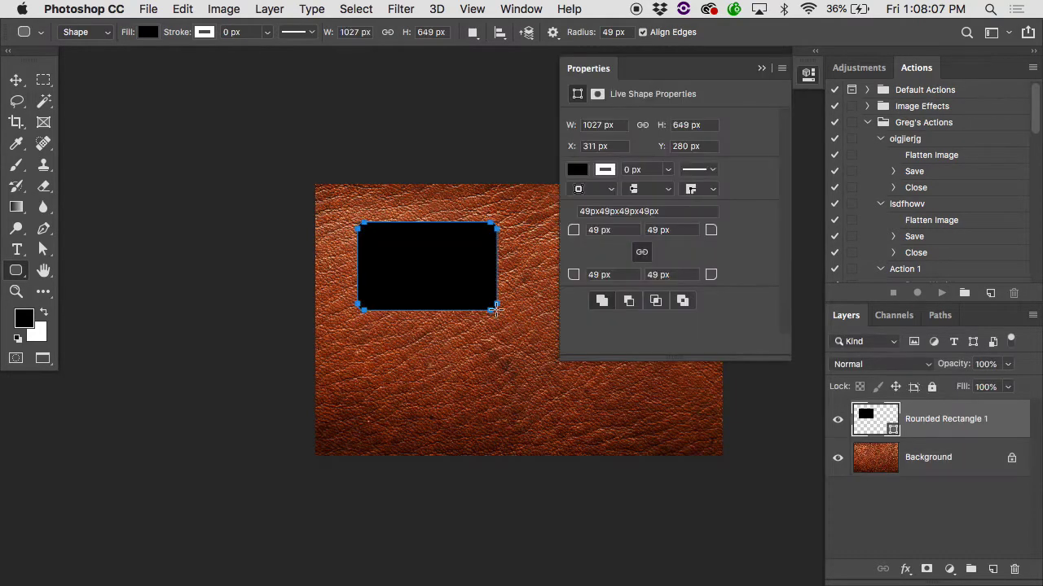
left_click(148, 33)
left_click(216, 147)
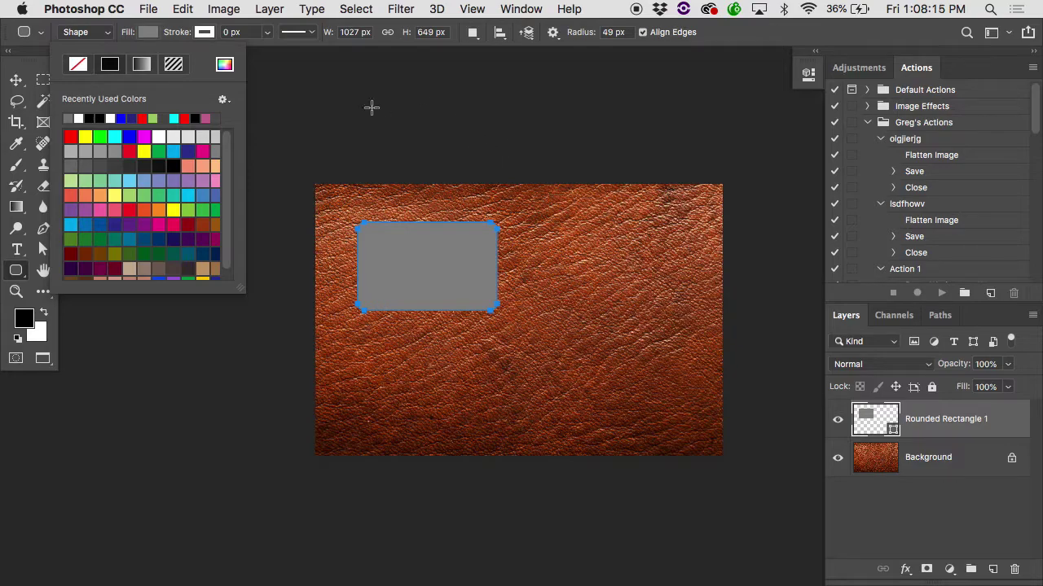
left_click(273, 38)
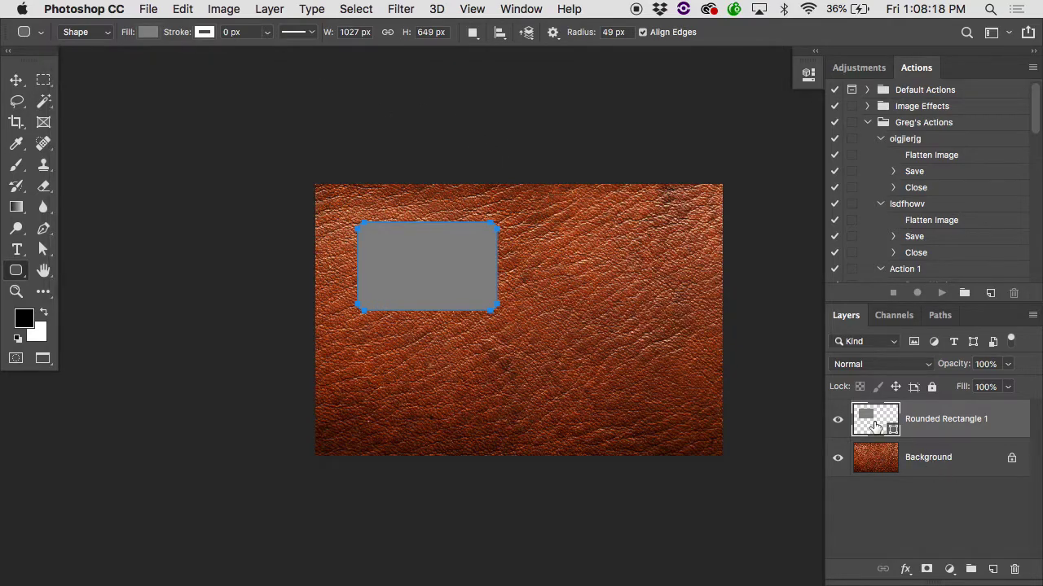
Step: Apply a Pillow Emboss Bevel & Emboss to Rounded Rectangle 1 with default settings
left_click(905, 569)
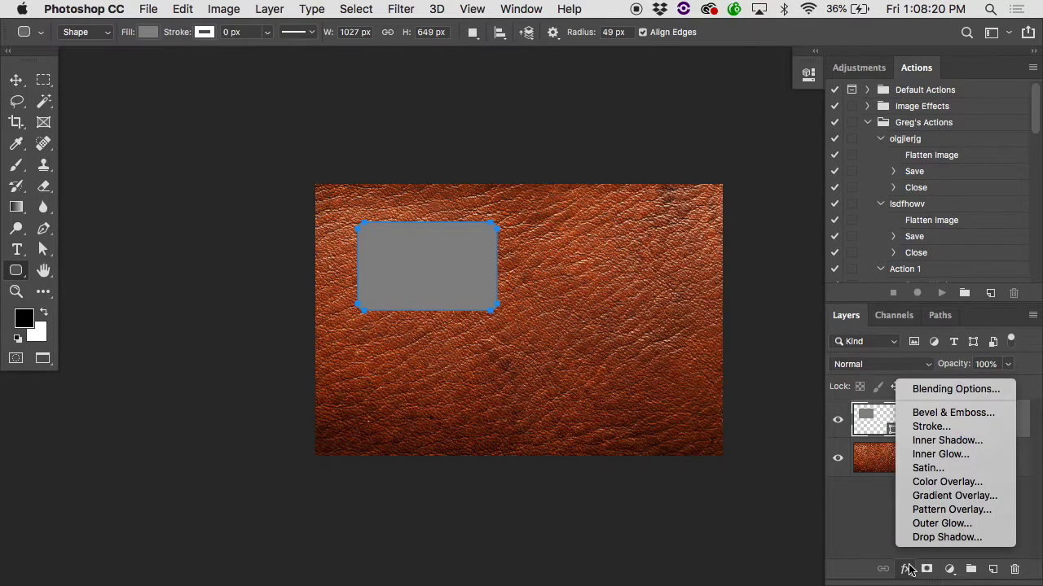
left_click(948, 413)
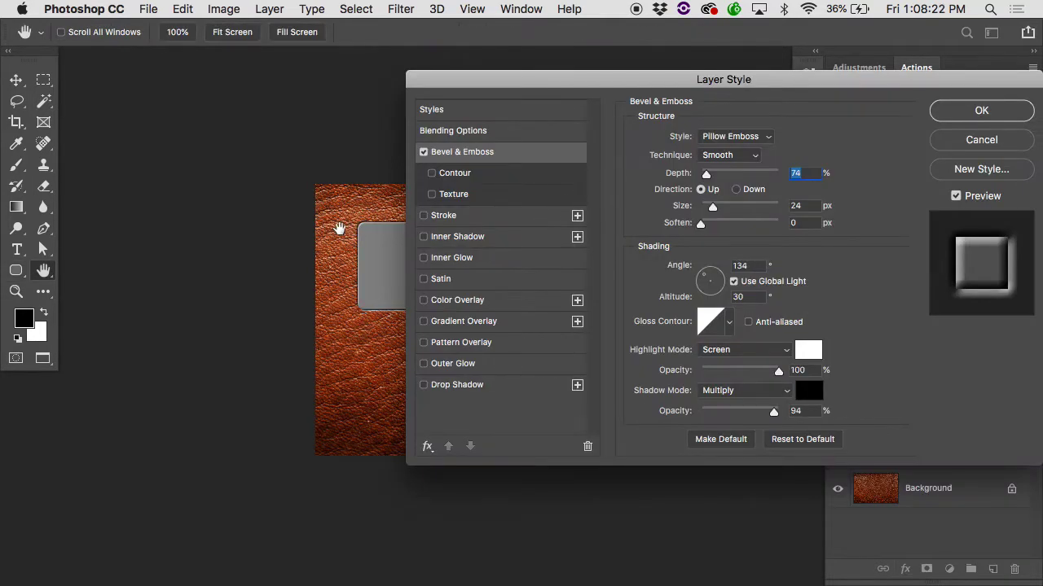
left_click(987, 112)
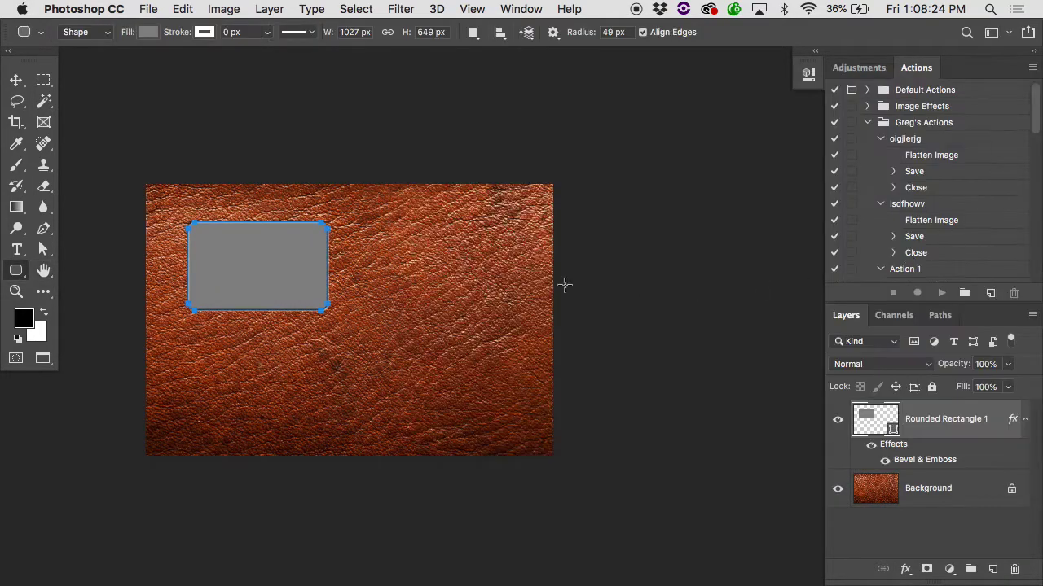
Step: Duplicate the bevelled rounded rectangle into four identical frames arranged in a 2×2 grid
key("v")
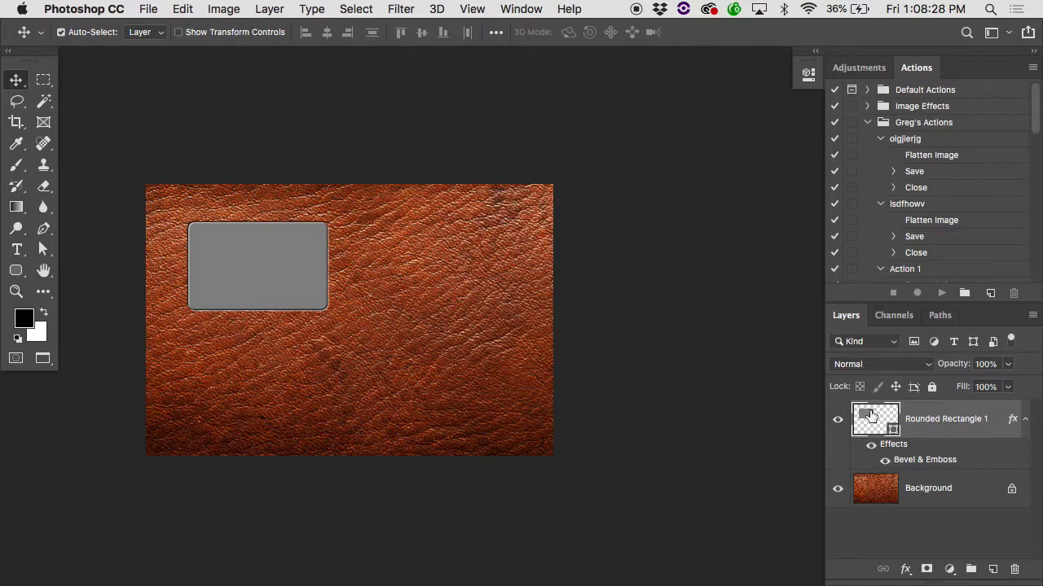
left_click_drag(871, 417, 992, 569)
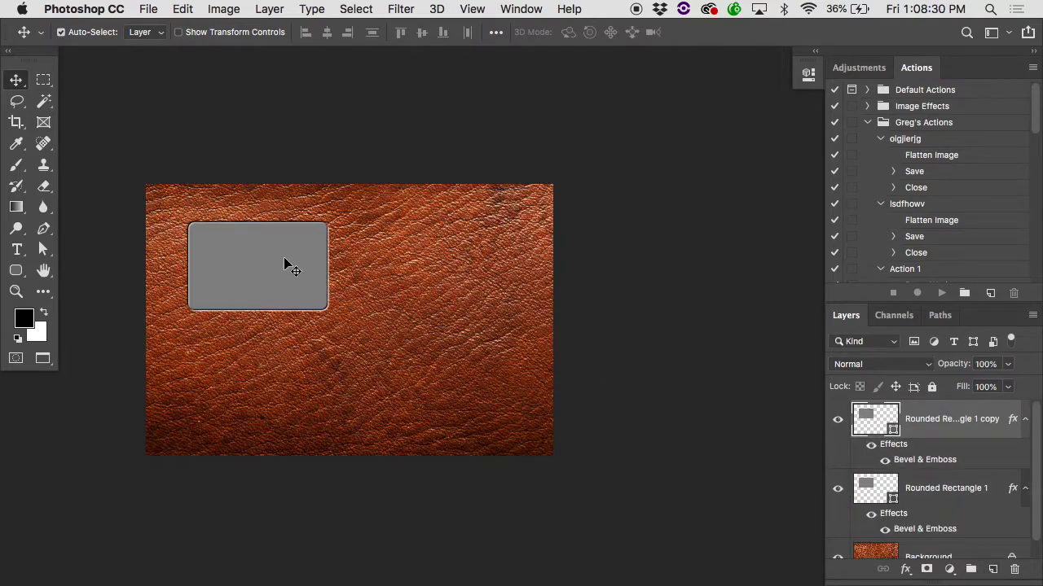
left_click_drag(284, 260, 466, 260)
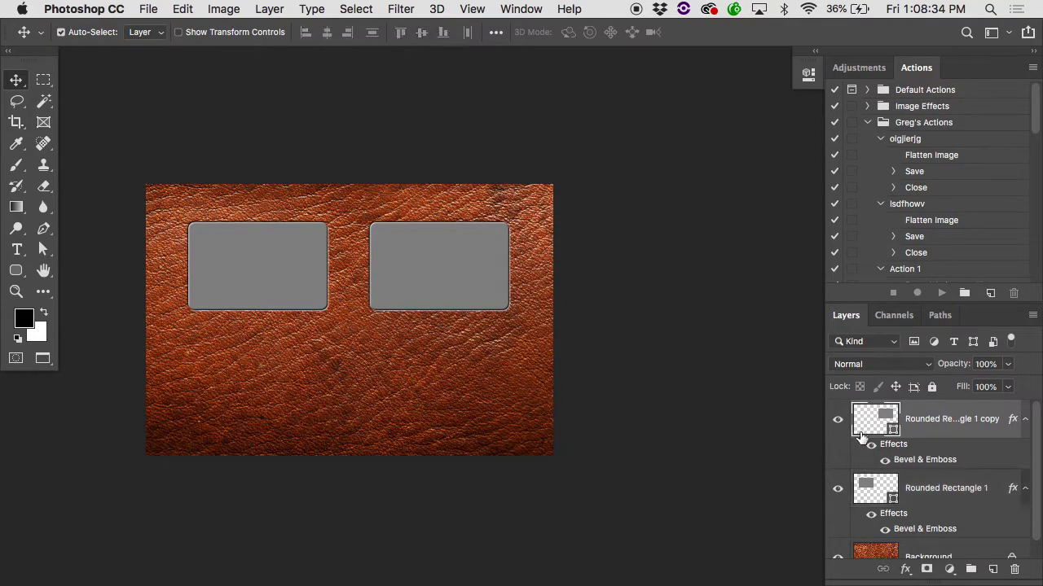
left_click(867, 487, "shift")
left_click_drag(868, 488, 993, 567)
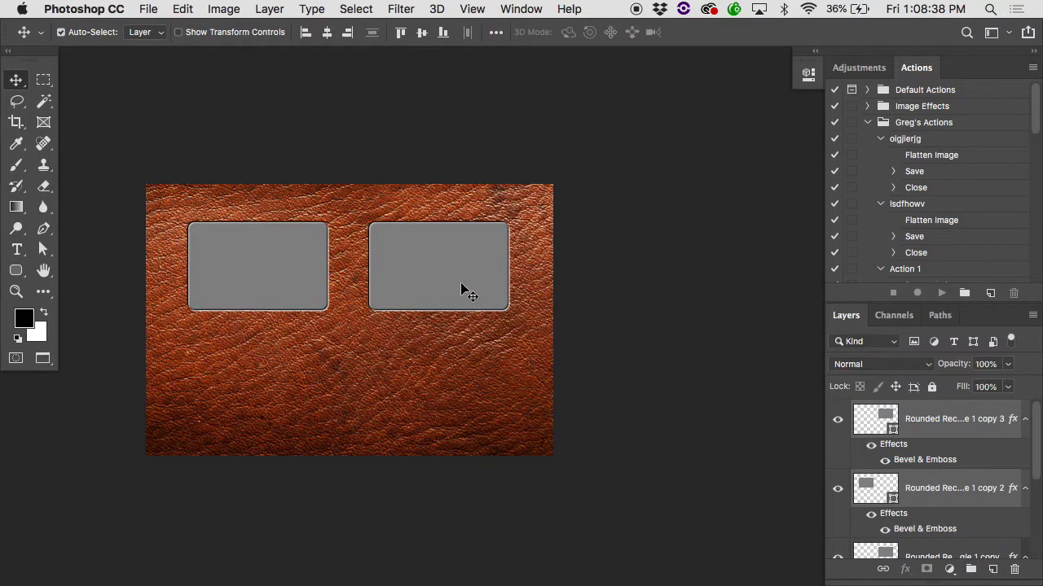
left_click_drag(461, 283, 465, 382)
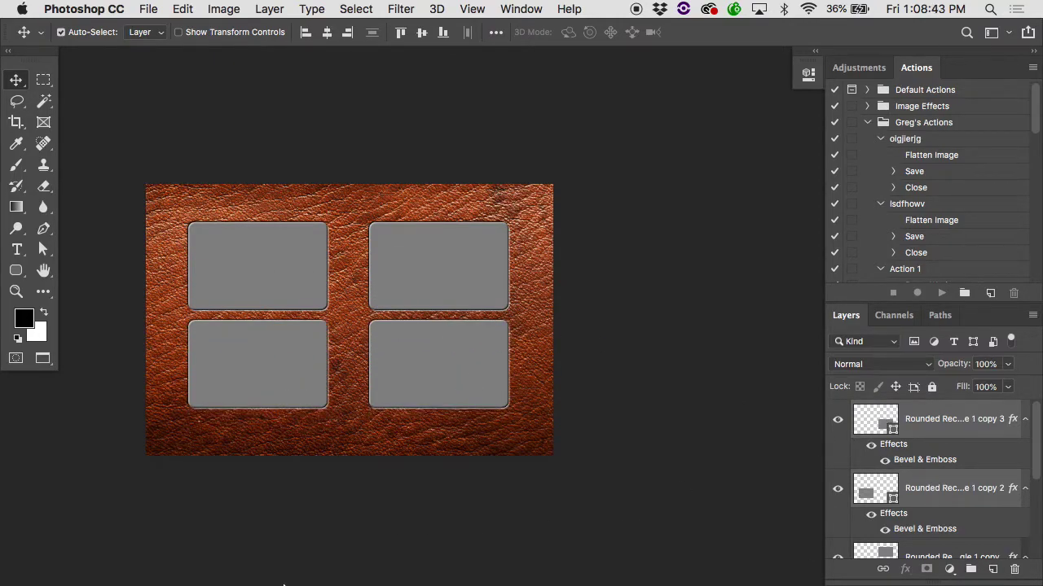
Step: Duplicate the seated bride photo's layer into the Leather.jpg document
mouse_move(325, 568)
key("ctrl+Down")
left_click(768, 130)
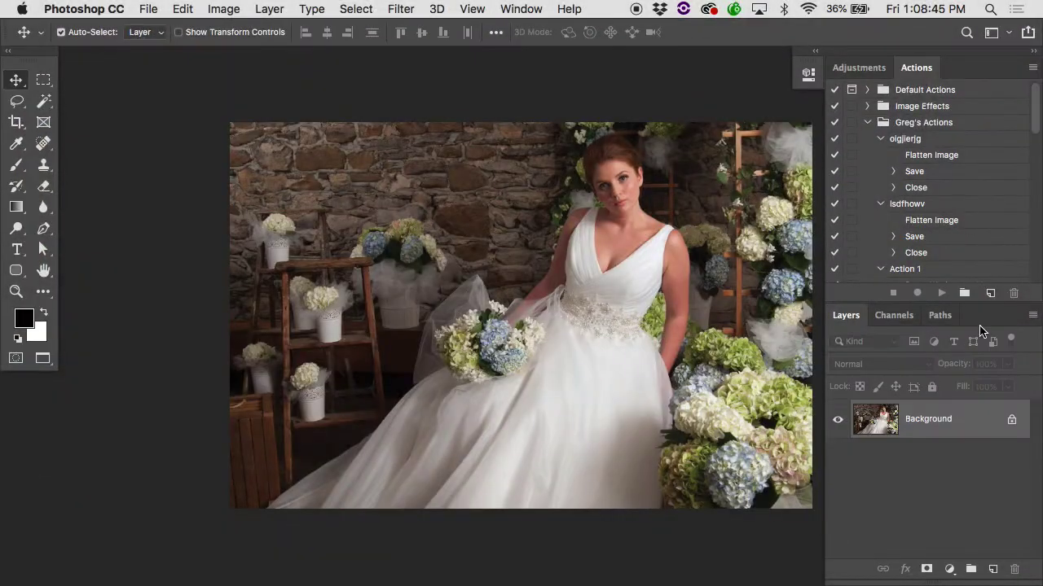
right_click(941, 429)
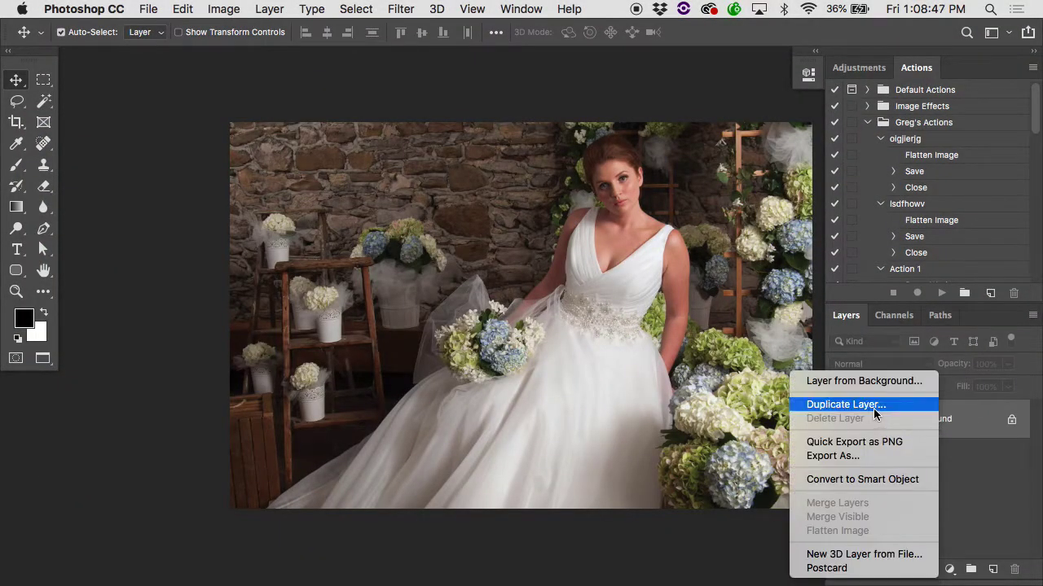
left_click(877, 404)
left_click(578, 204)
left_click(571, 191)
left_click(733, 143)
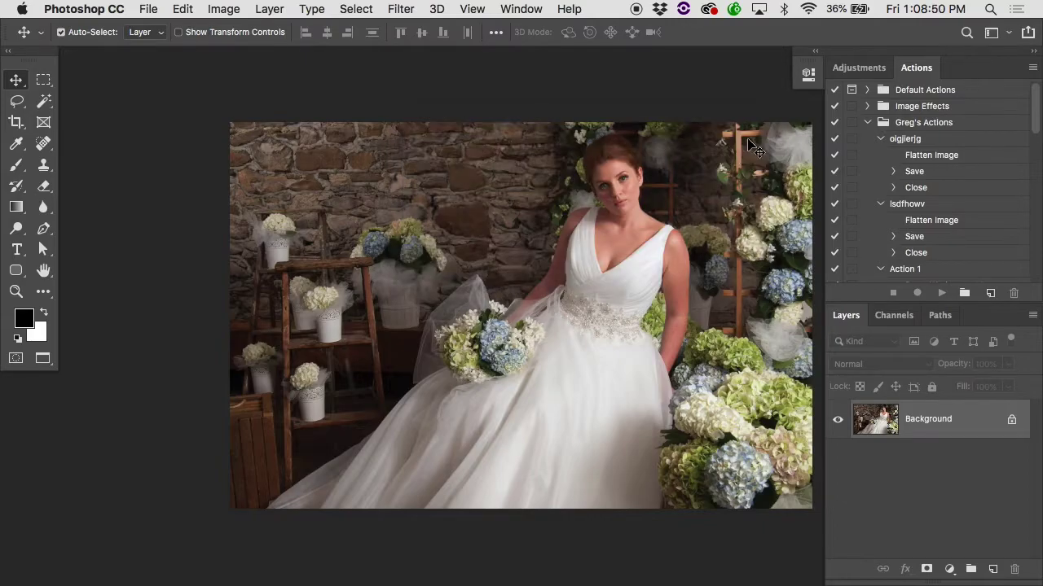
Step: In Leather.jpg, clip the bride photo into the bottom-right frame and scale it to about 29.47%
key("ctrl+Down")
left_click(729, 184)
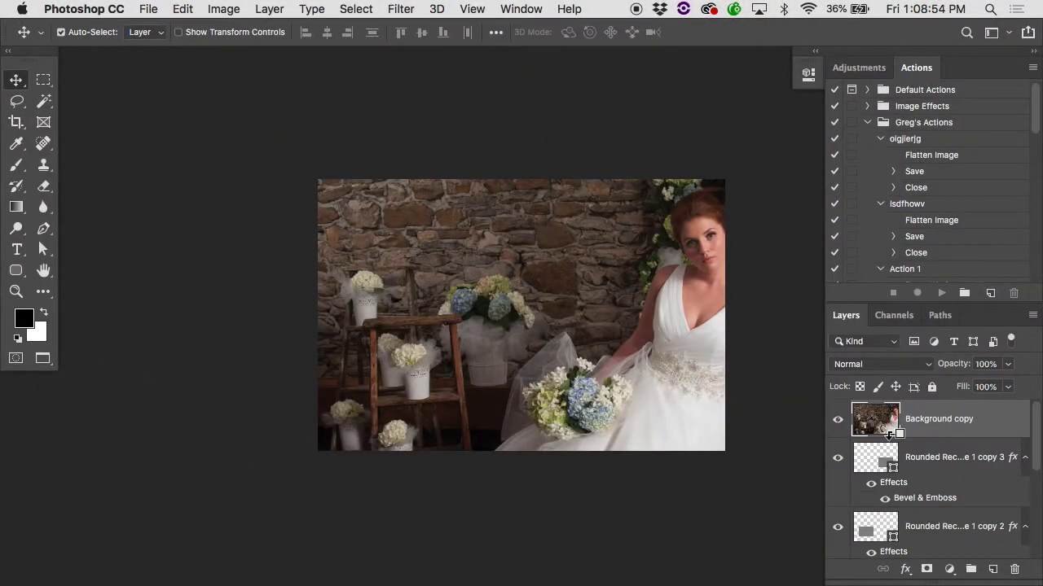
left_click(887, 434, "alt")
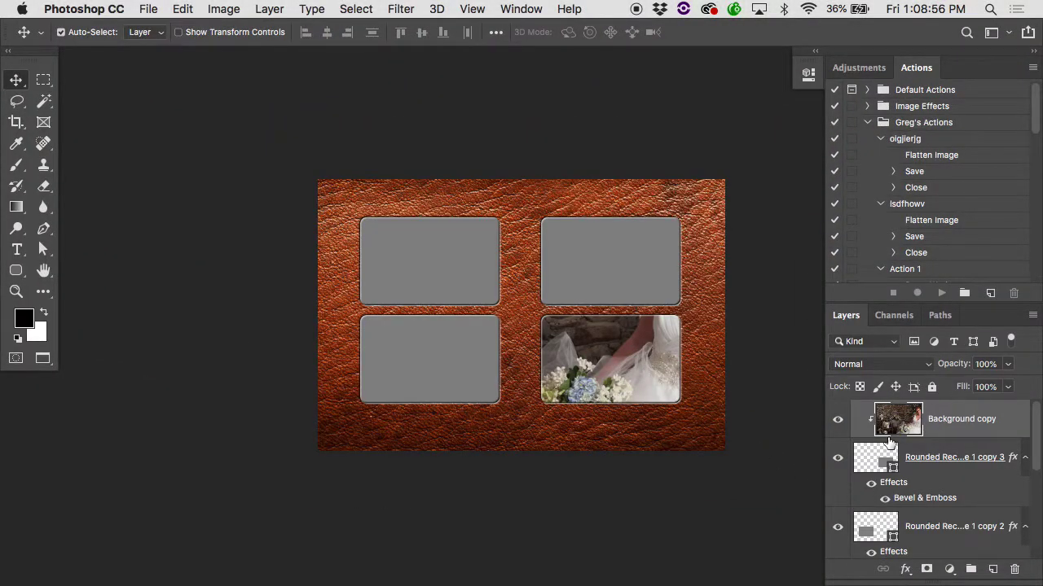
key("super+t")
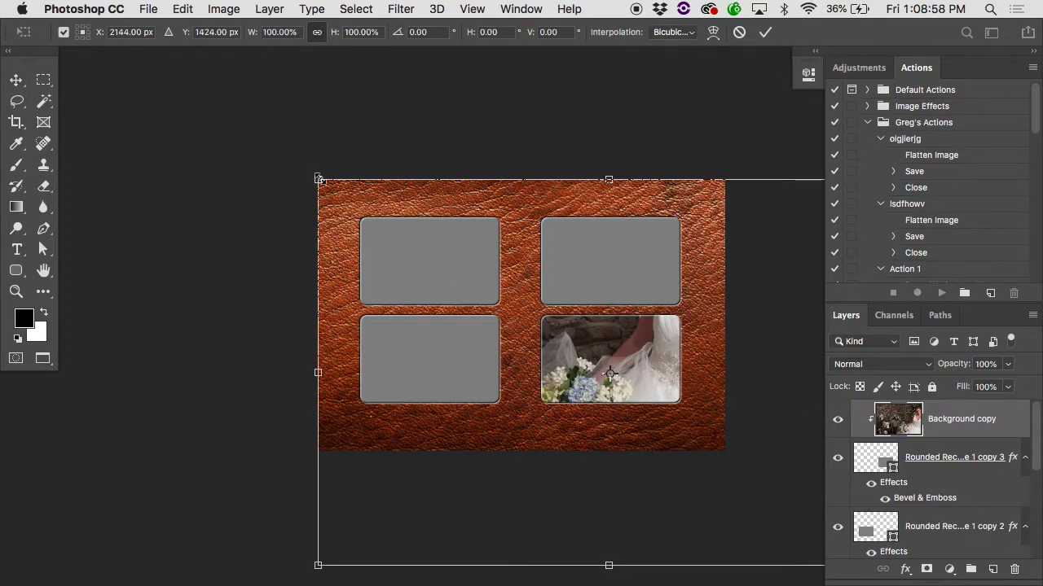
left_click_drag(319, 180, 521, 315)
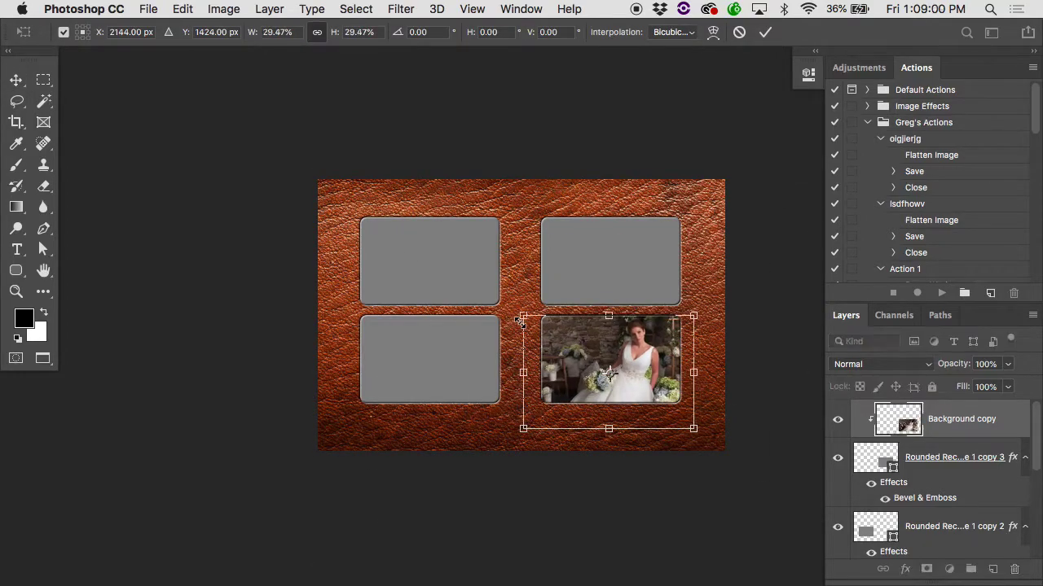
left_click_drag(575, 348, 574, 348)
key("Return")
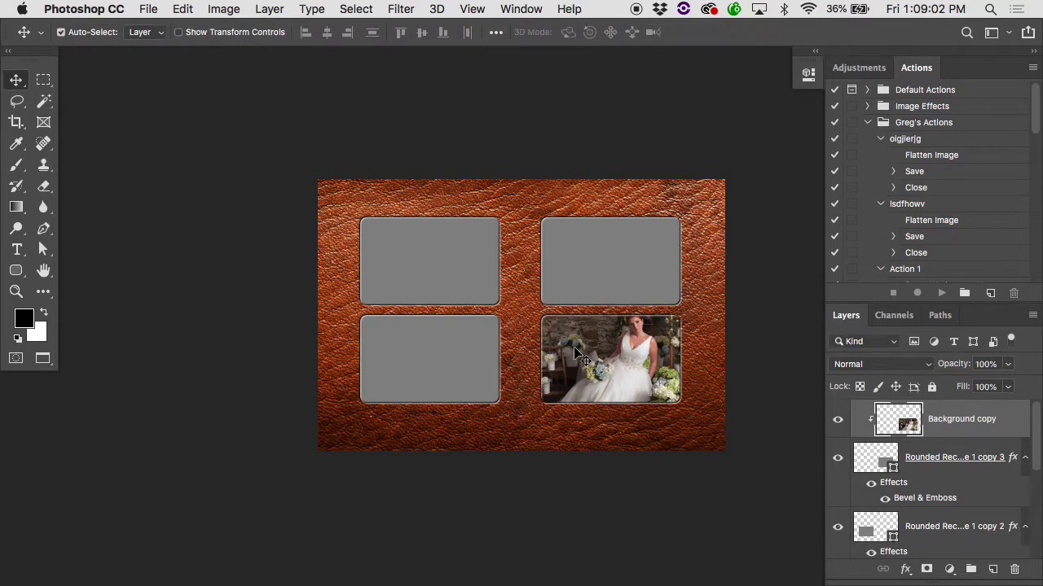
Step: Zoom in and fine-tune the photo's position inside the bottom-right frame
left_click(574, 348, "super")
left_click(574, 348, "super")
scroll(575, 348, "right", 3)
scroll(574, 348, "down", 2)
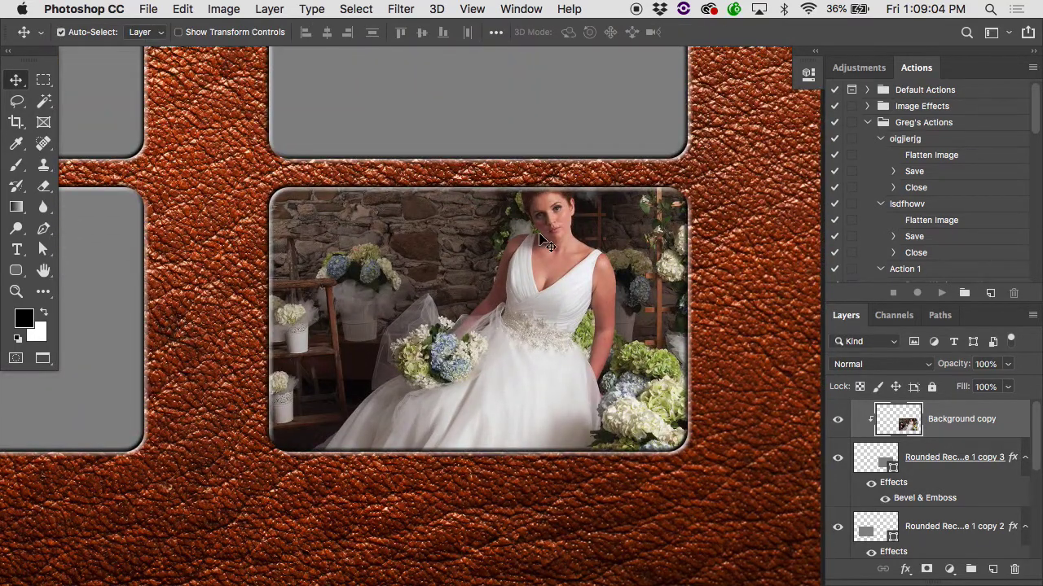
left_click_drag(548, 245, 541, 255)
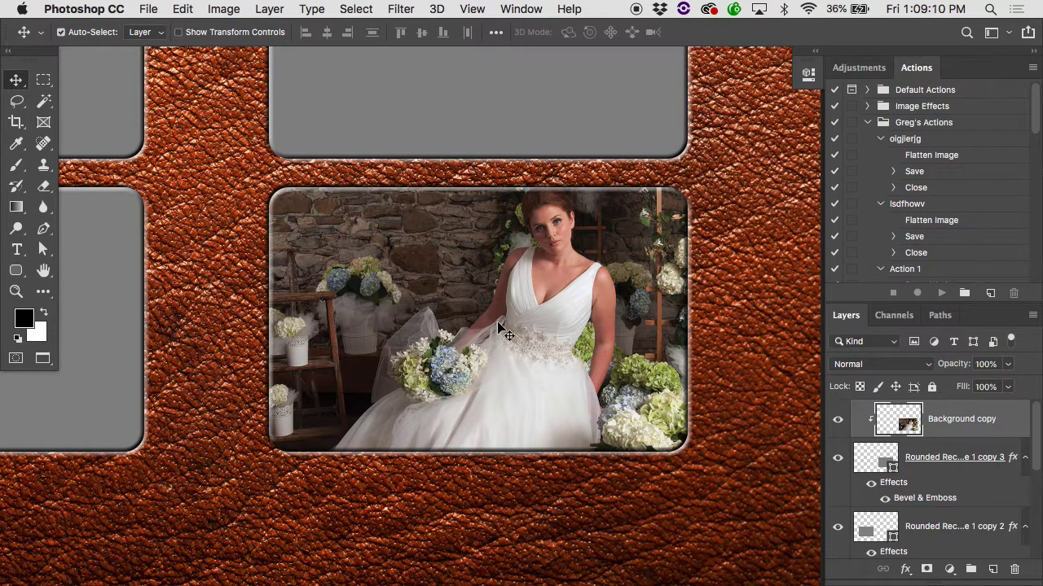
mouse_move(501, 328)
left_mouse_down()
mouse_move(427, 297)
mouse_move(499, 272)
mouse_move(477, 314)
mouse_move(494, 318)
left_mouse_up()
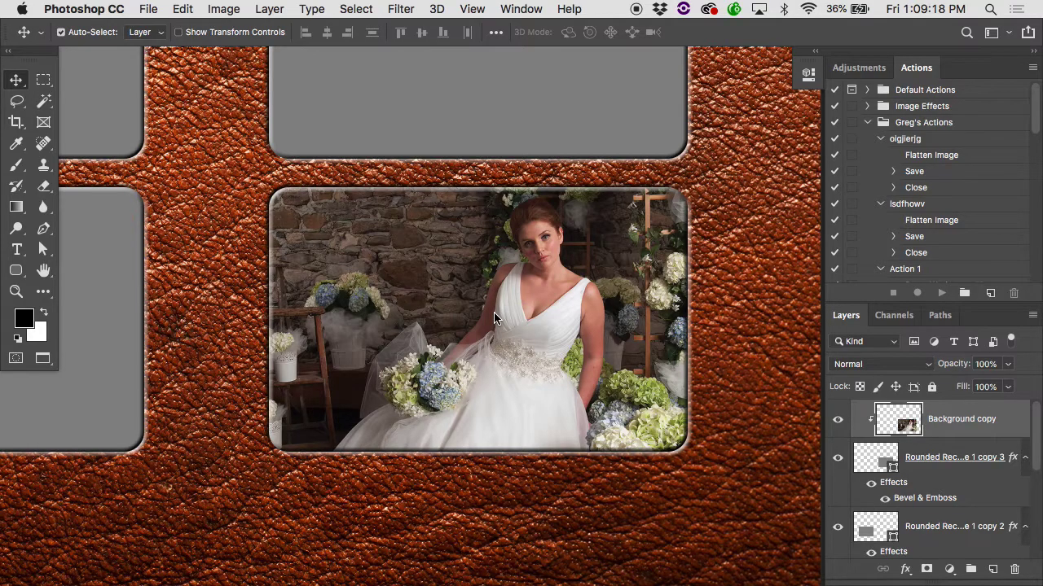
Step: Bring up the finished two-photo example card with its Tacky Photography contact line
scroll(494, 318, "down", 3)
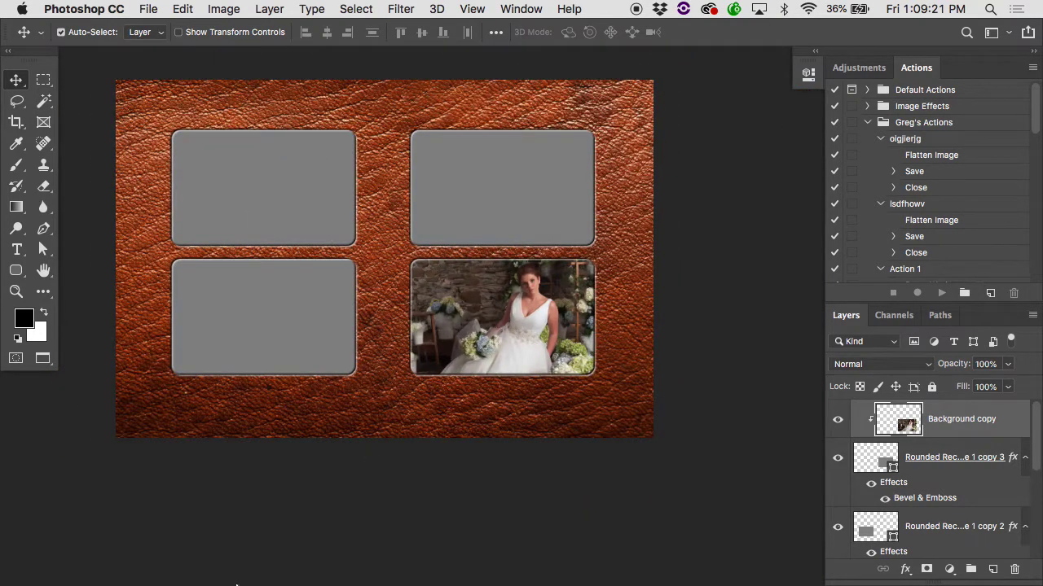
mouse_move(167, 578)
left_click(42, 566)
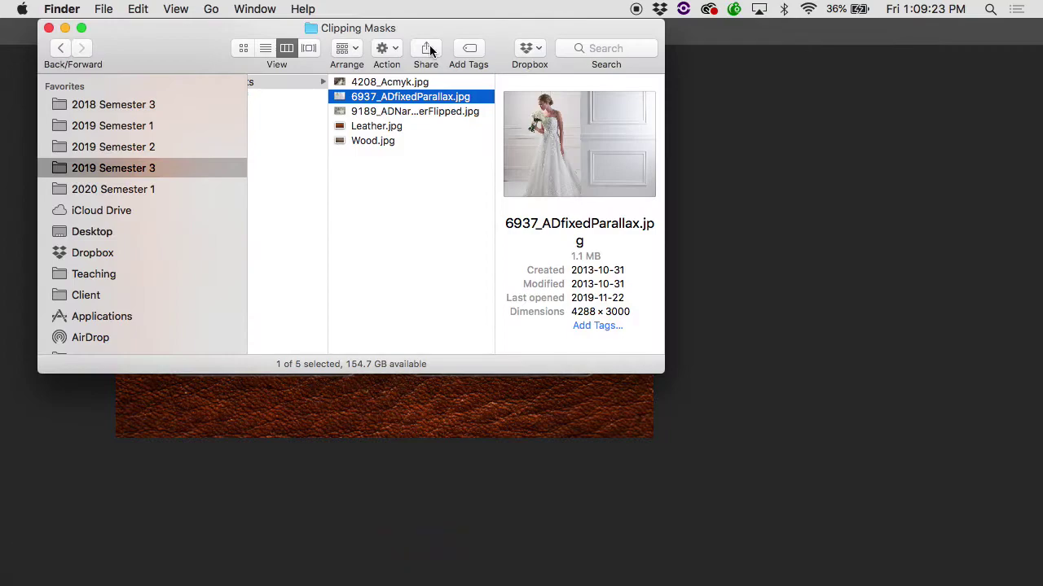
scroll(422, 185, "left", 5)
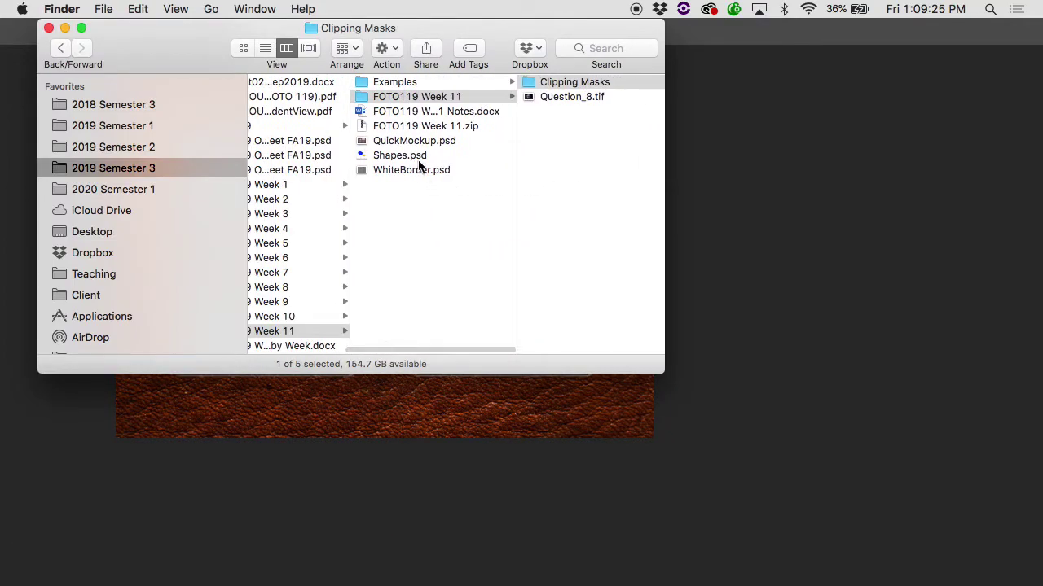
key("super+Tab")
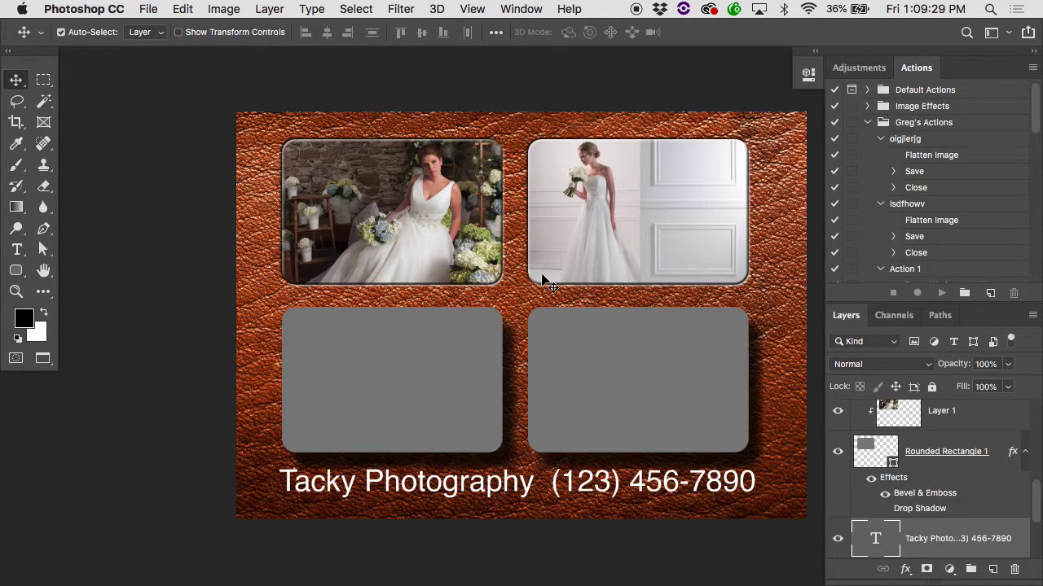
scroll(540, 279, "right", 3)
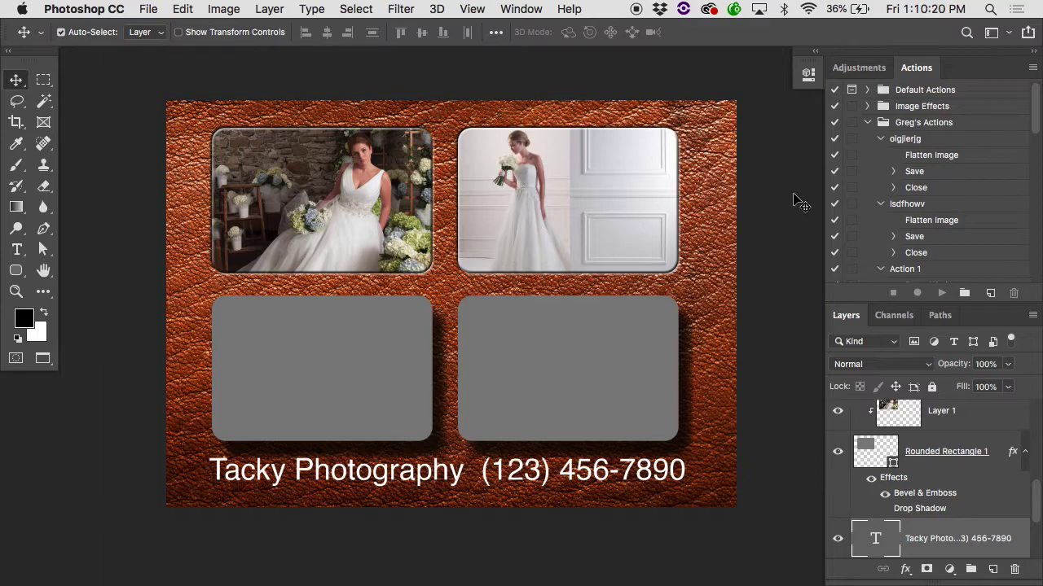
Step: Spread out QuickMockup.psd, Leather.jpg and both bride photos side by side
key("ctrl+Down")
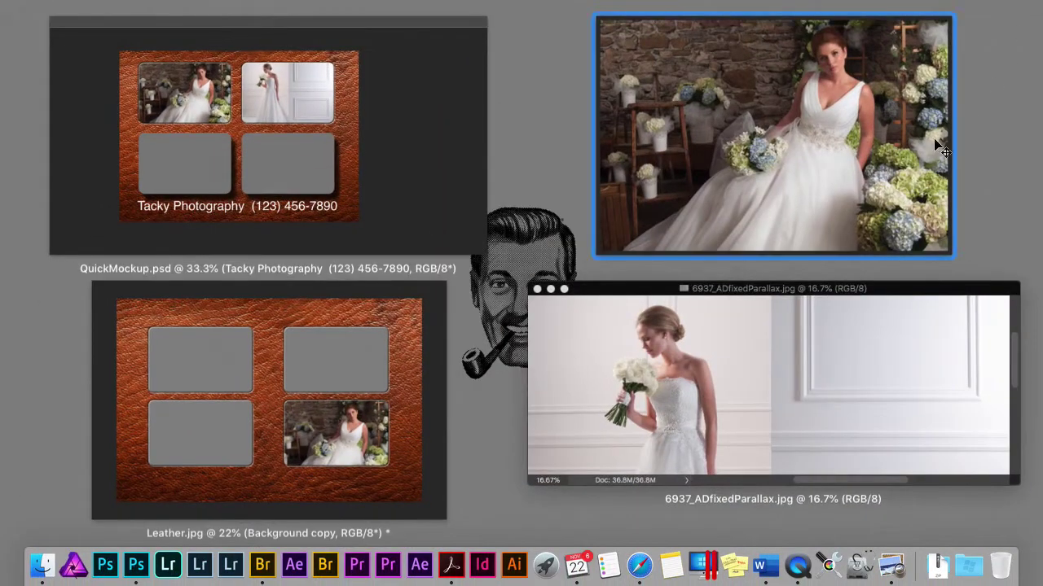
Step: Return to Leather.jpg and select the bottom-right frame's shape, keeping it a live shape
left_click(429, 348)
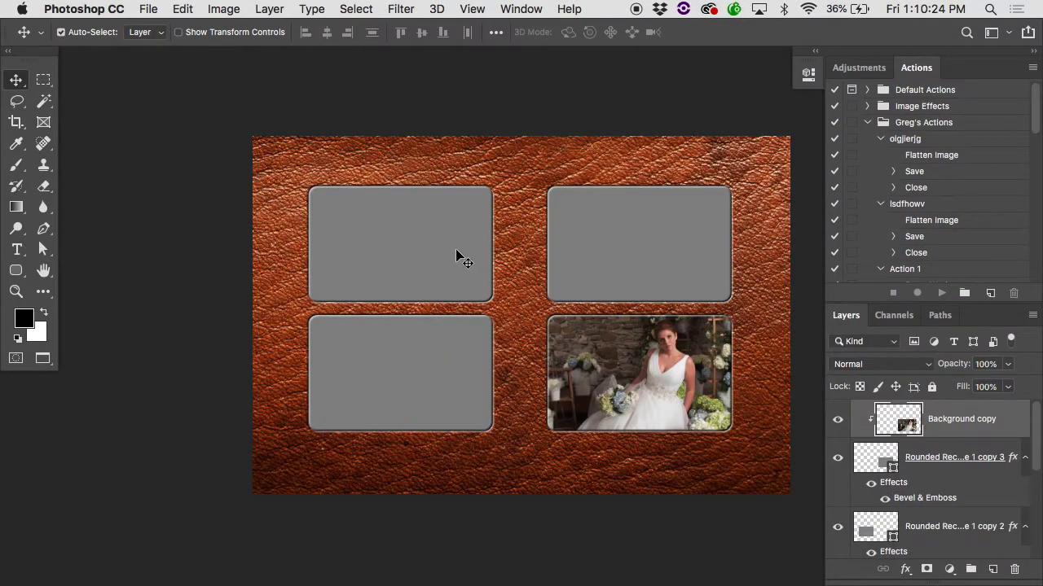
key("p")
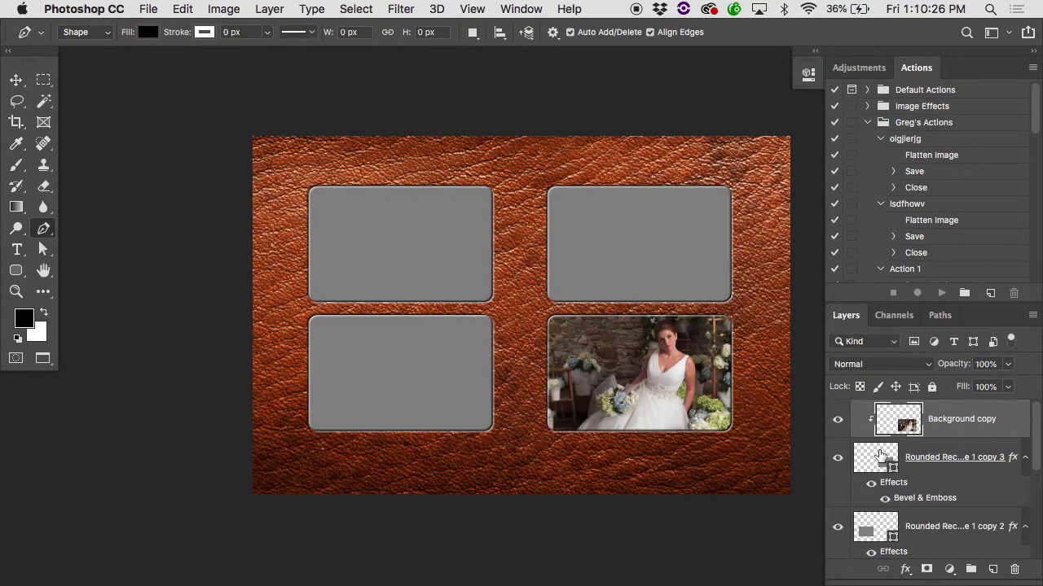
left_click(876, 456)
scroll(692, 373, "up", 5)
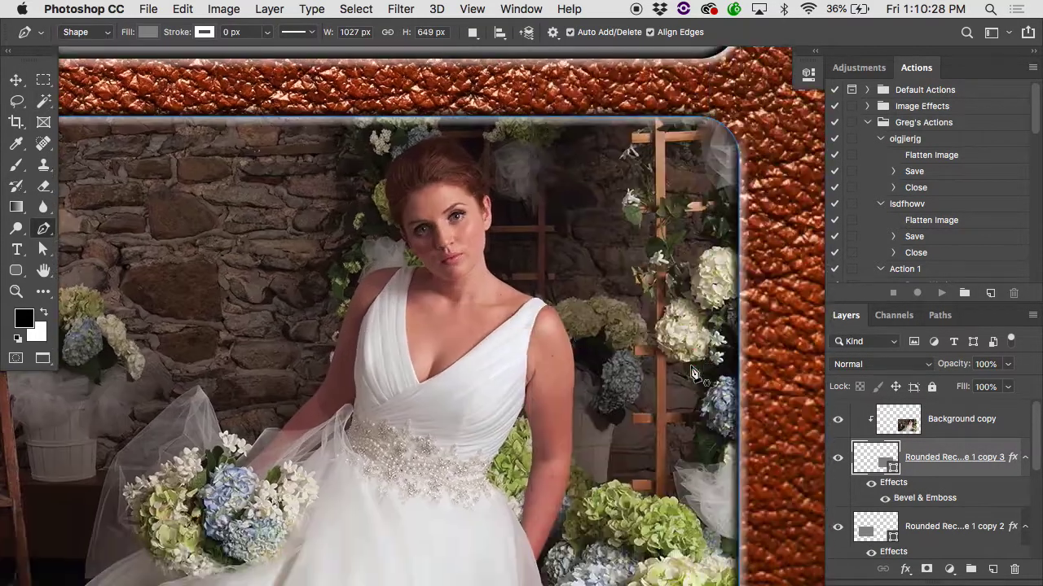
scroll(693, 373, "right", 2)
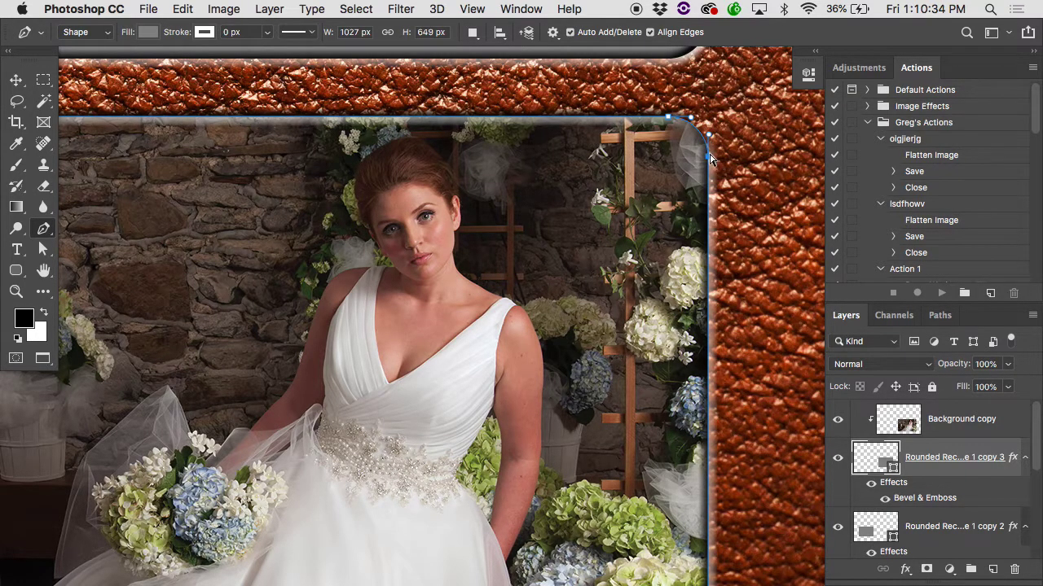
left_click_drag(711, 159, 745, 160)
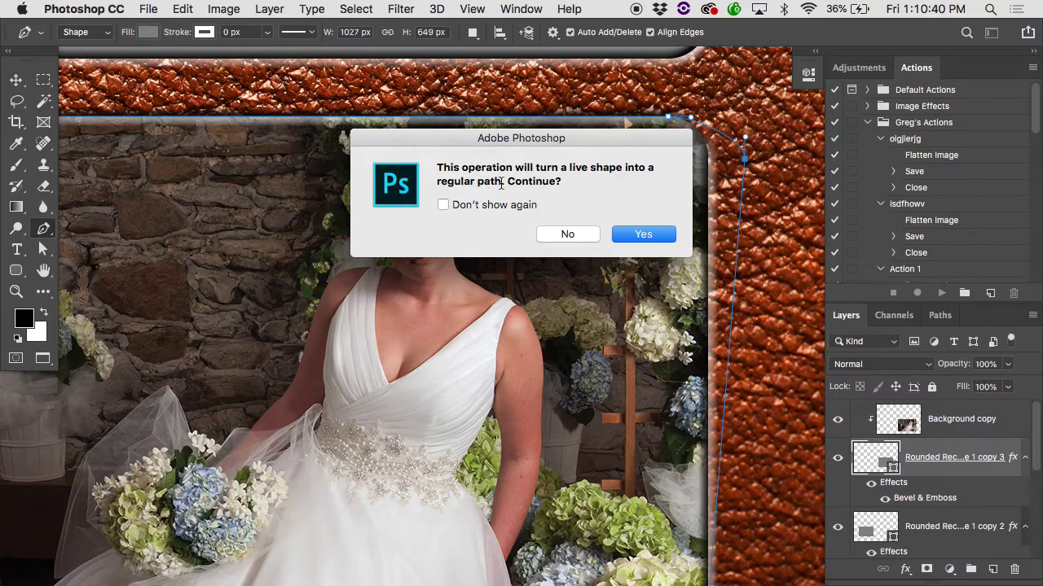
left_click(567, 234)
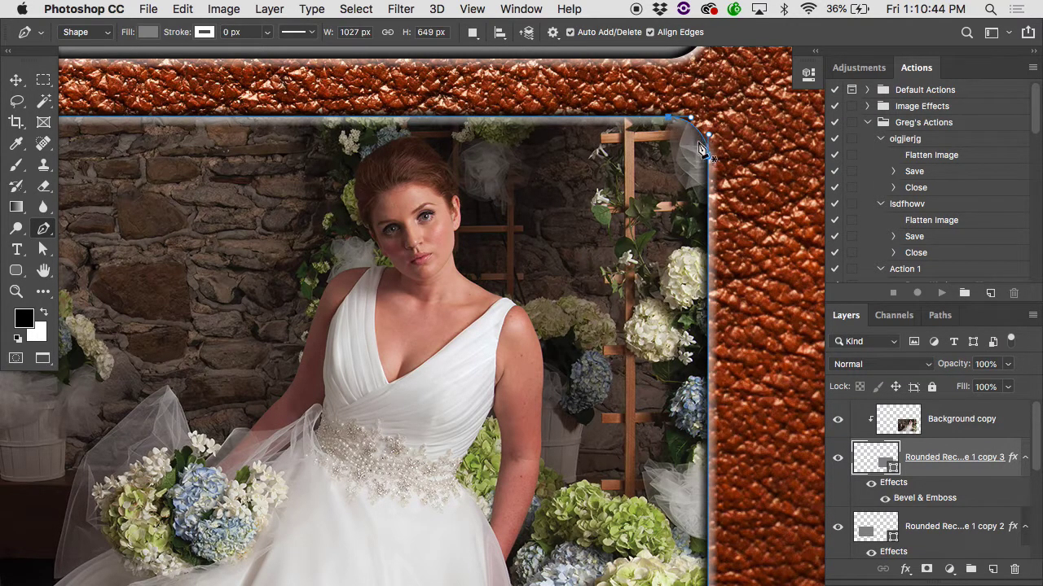
Step: Reduce Rounded Rectangle 1 copy 3's corner radius from 324.5 px to 40.5 px
left_click(806, 75)
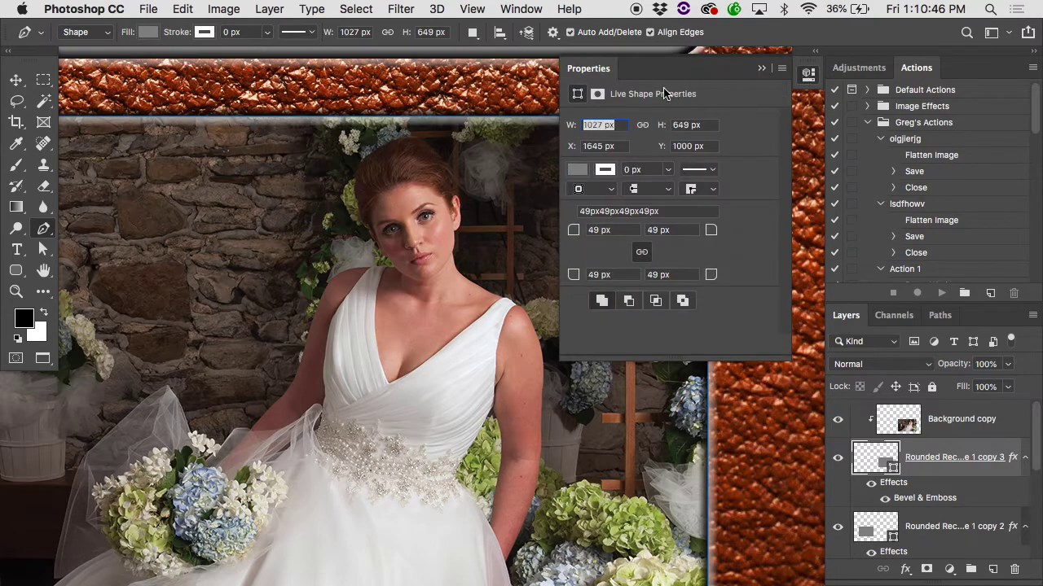
scroll(452, 228, "right", 5)
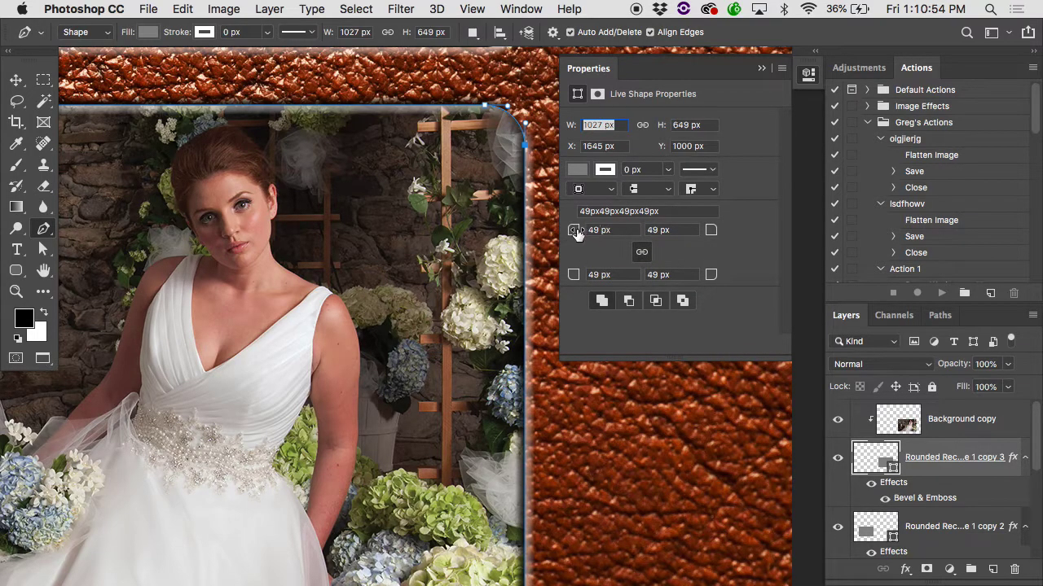
left_click_drag(576, 233, 833, 250)
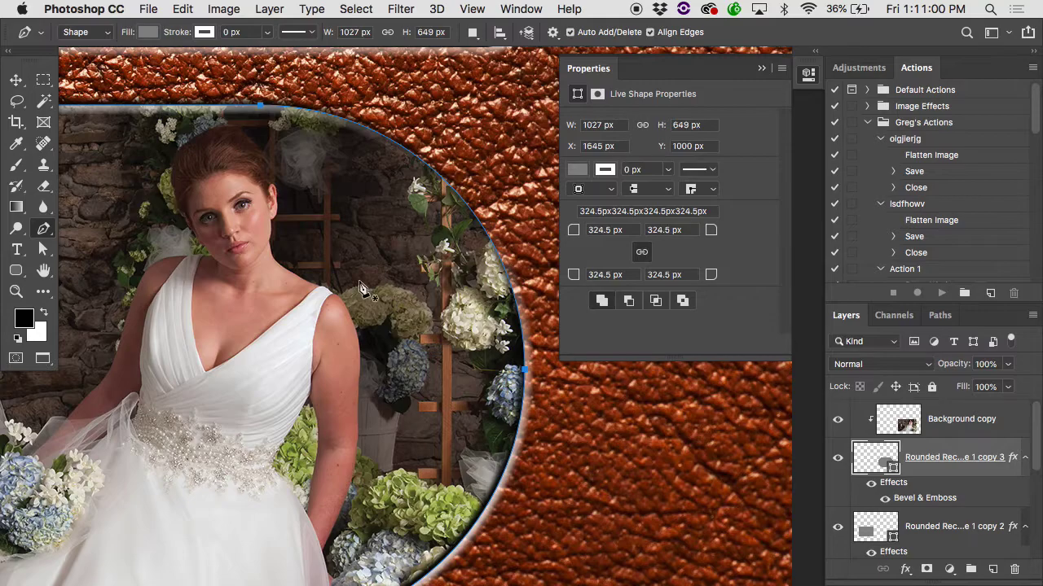
key("super+minus")
key("super+minus")
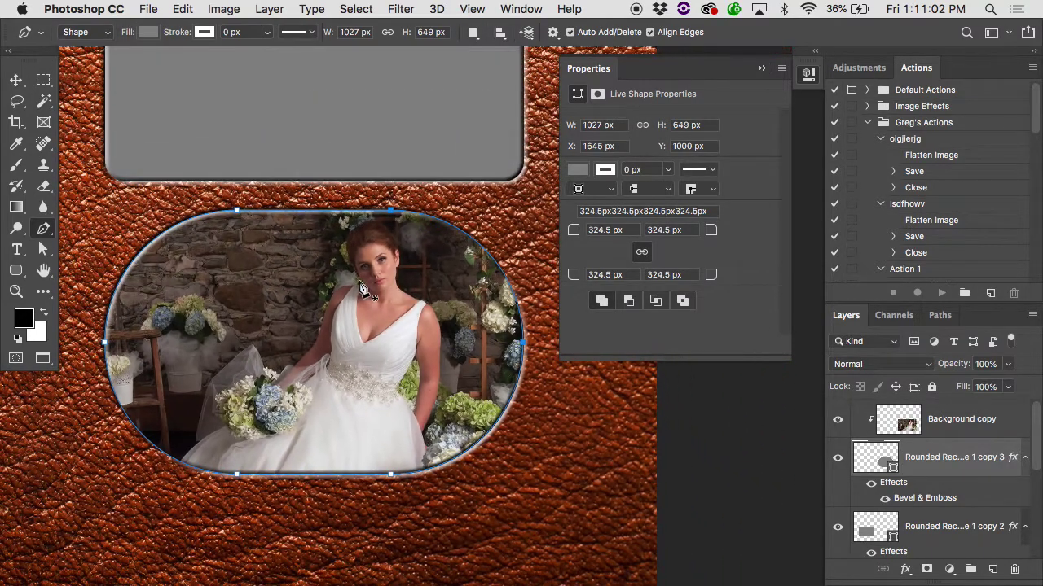
left_click(573, 231)
left_click_drag(574, 232, 363, 199)
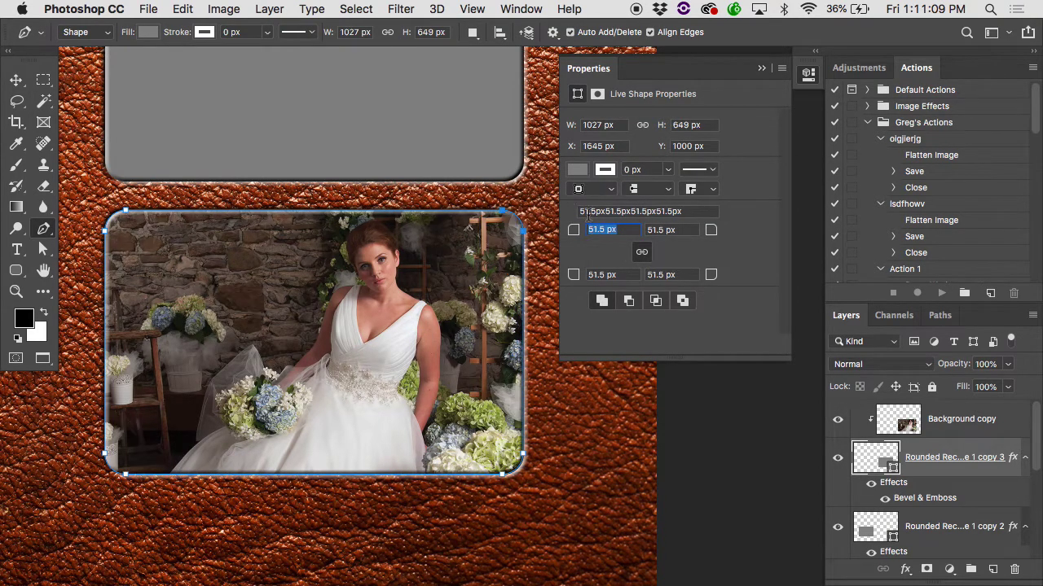
left_click_drag(573, 229, 564, 230)
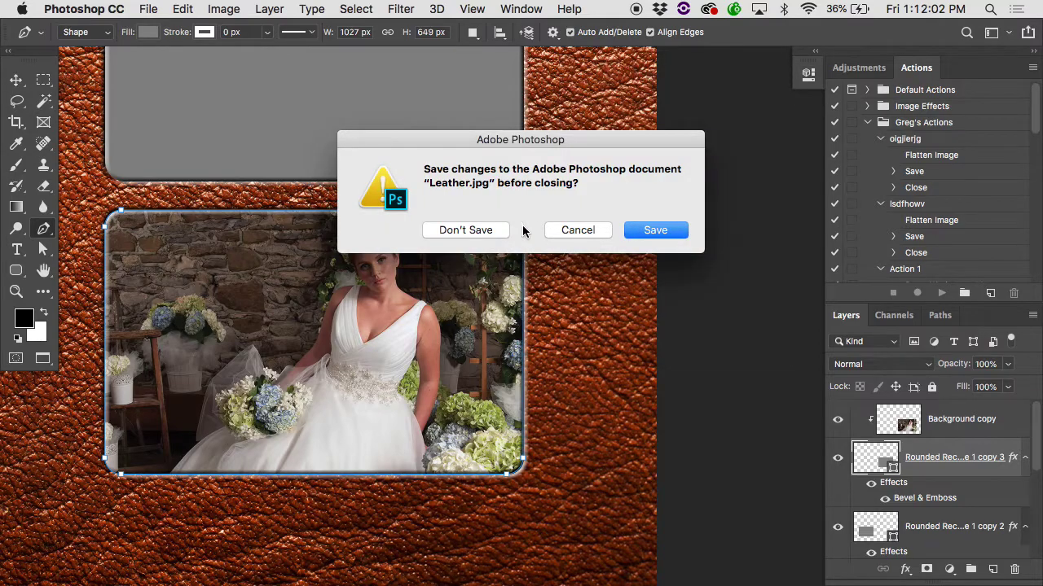
Step: Close the current document, answer the save prompt, and hide Photoshop to reach Finder
left_click(484, 236)
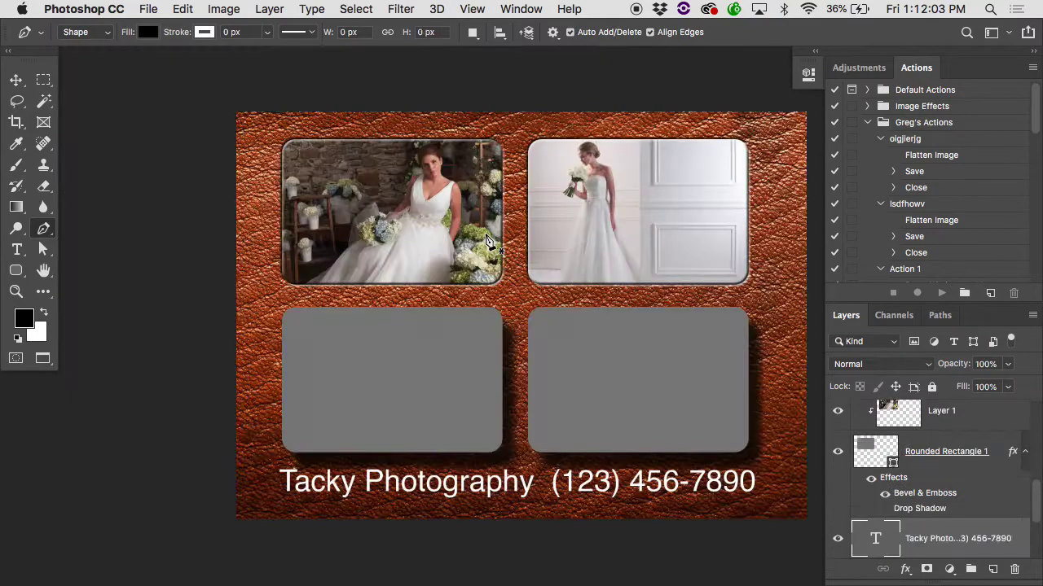
key("super+w")
key("super+w")
key("super+w")
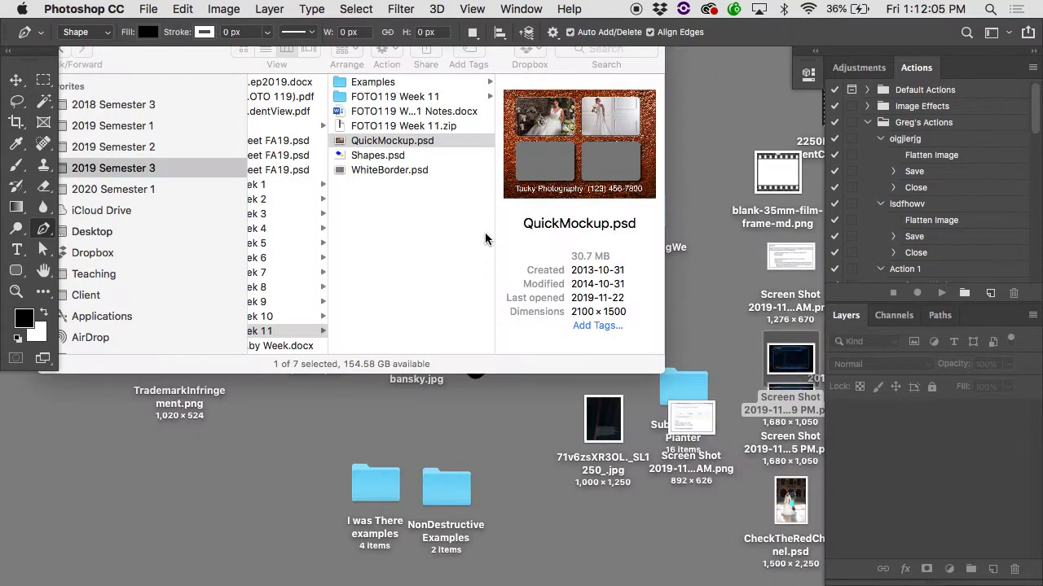
key("super+h")
scroll(444, 232, "left", 5)
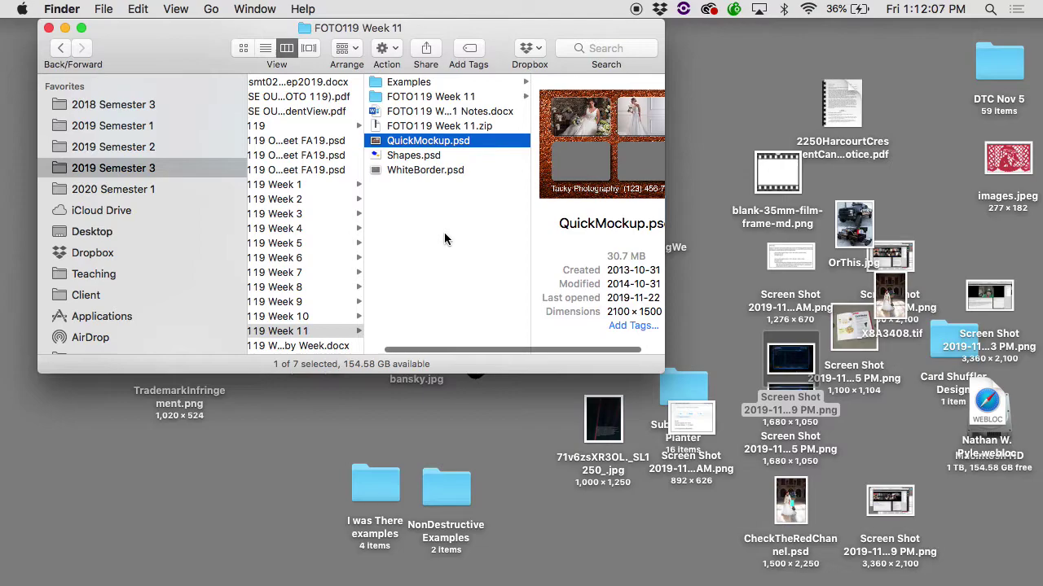
Step: Open Examples > Old and Quick Look 5-x-5-pano-card-s11.jpg
left_click(429, 82)
left_click(531, 171)
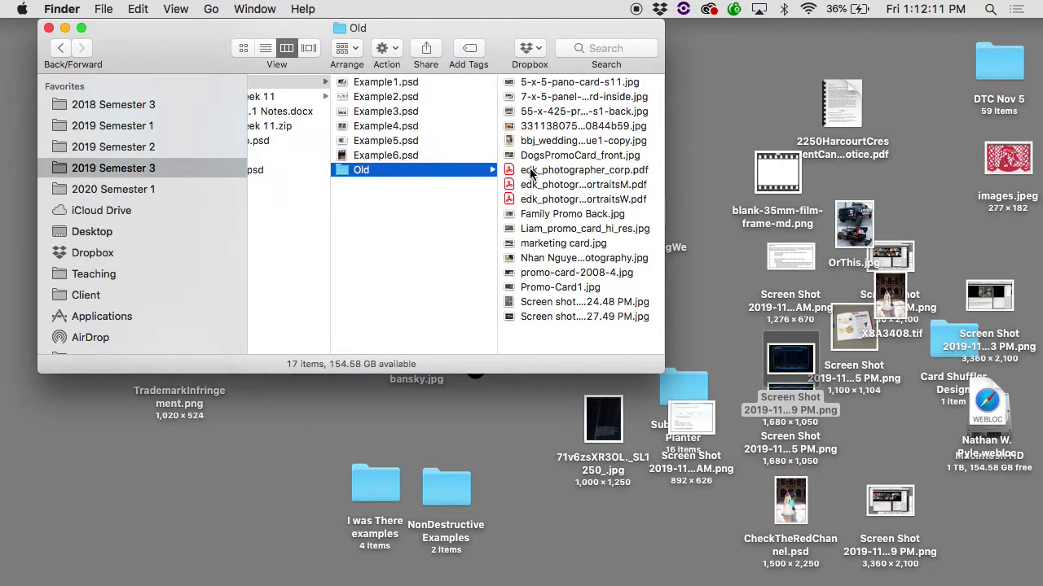
left_click(576, 84)
key("space")
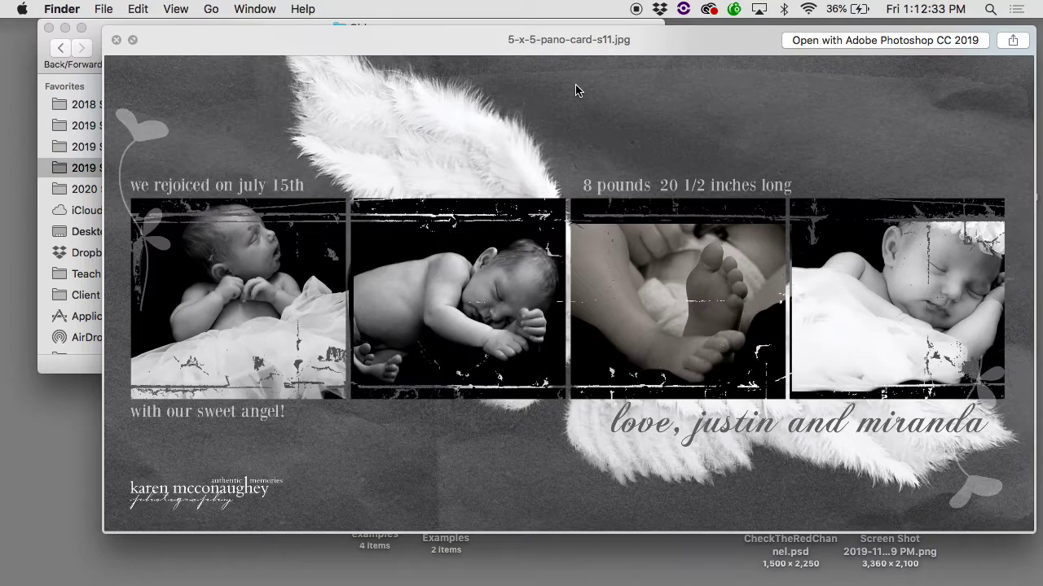
Step: Preview the striped, postcard and wedding collage cards, DogsPromoCard_front.jpg, then edk_photographer_corp.pdf
key("Down")
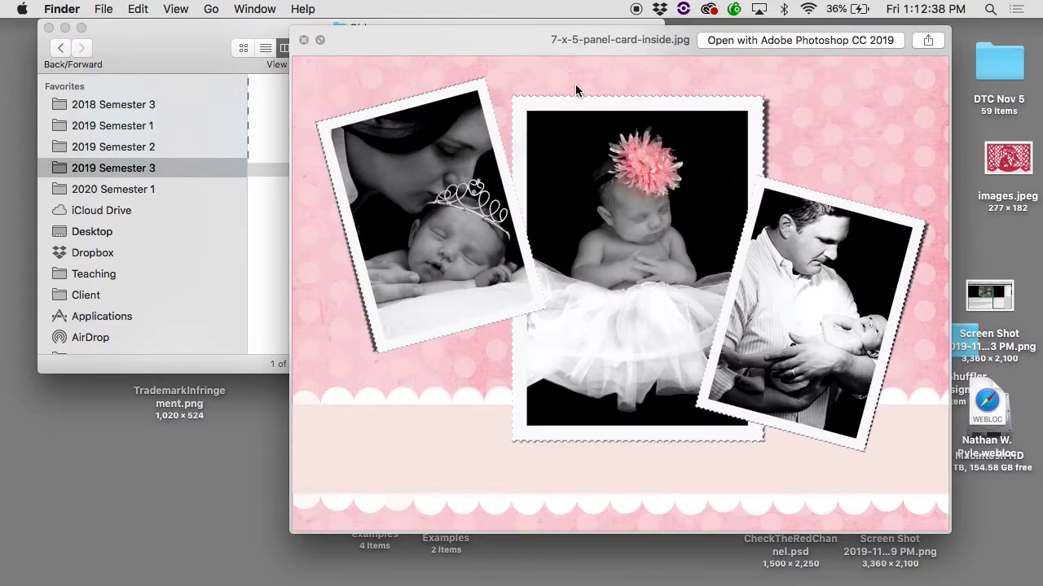
key("Down")
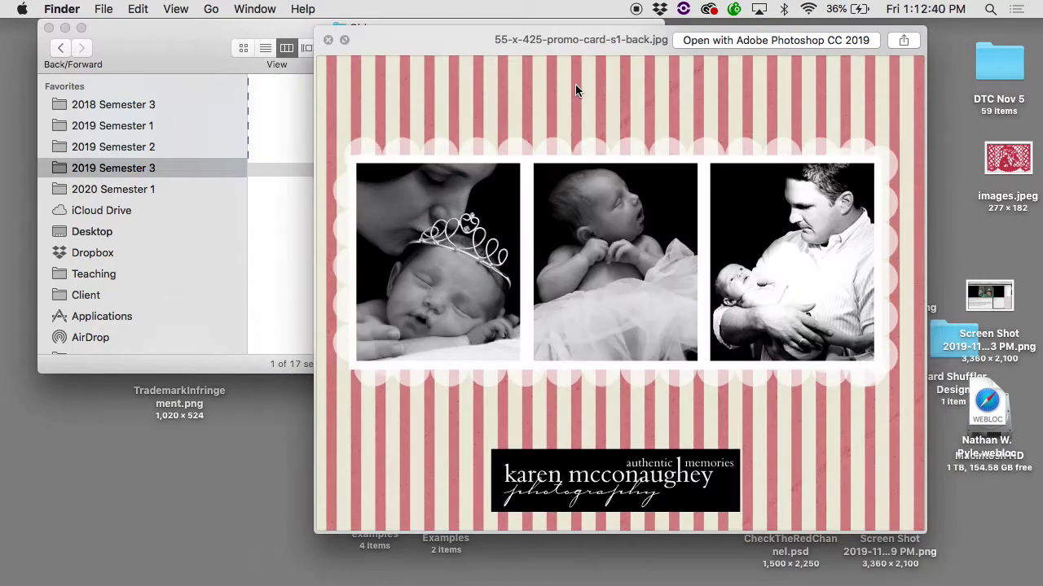
key("Down")
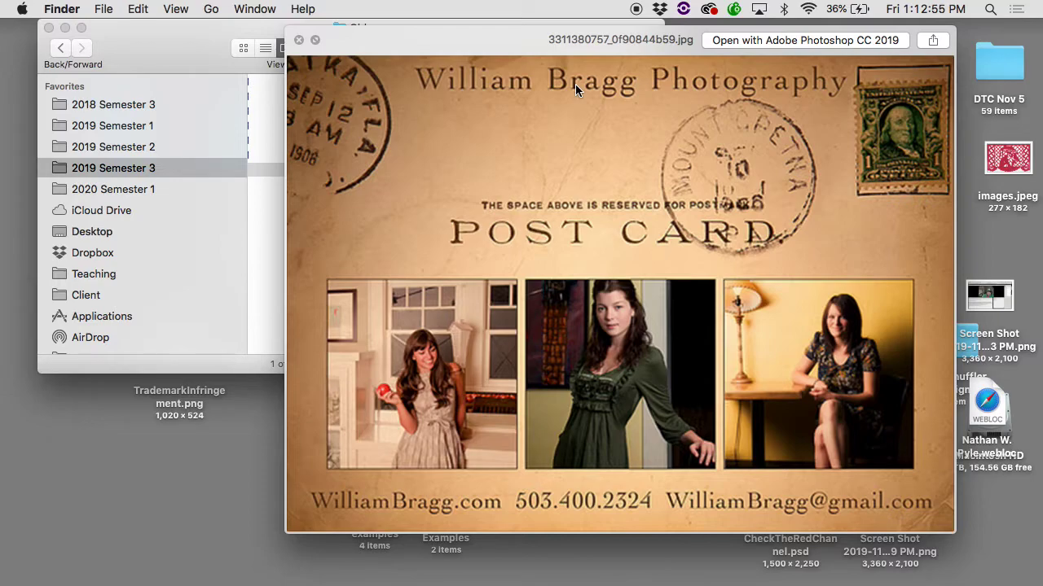
key("Down")
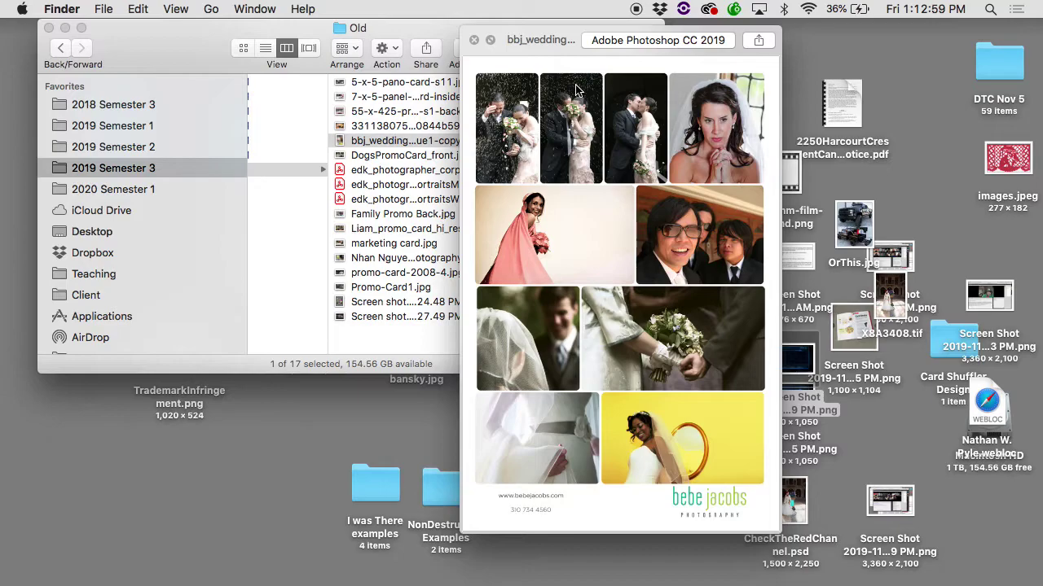
key("Down")
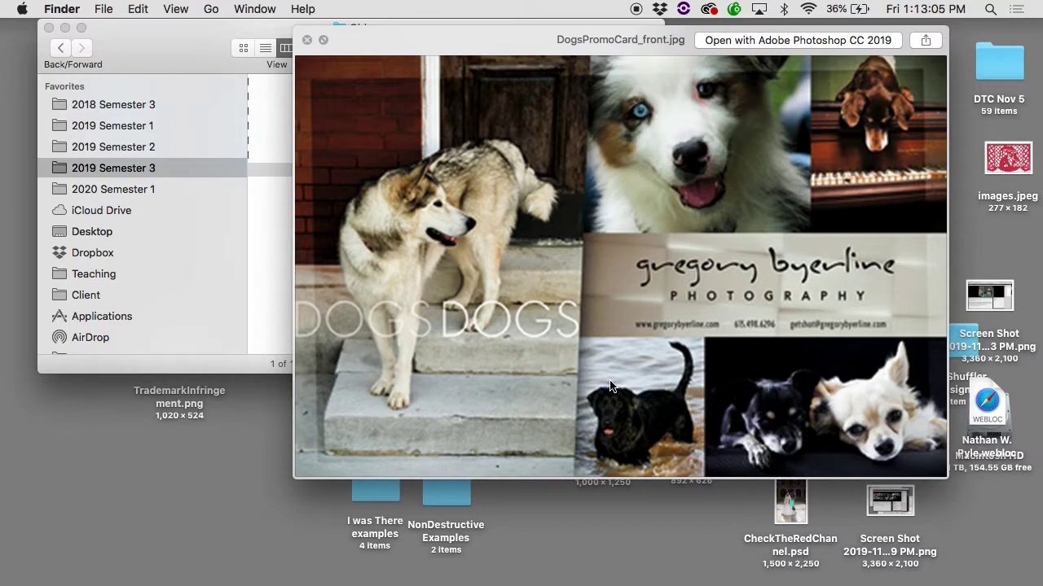
key("Down")
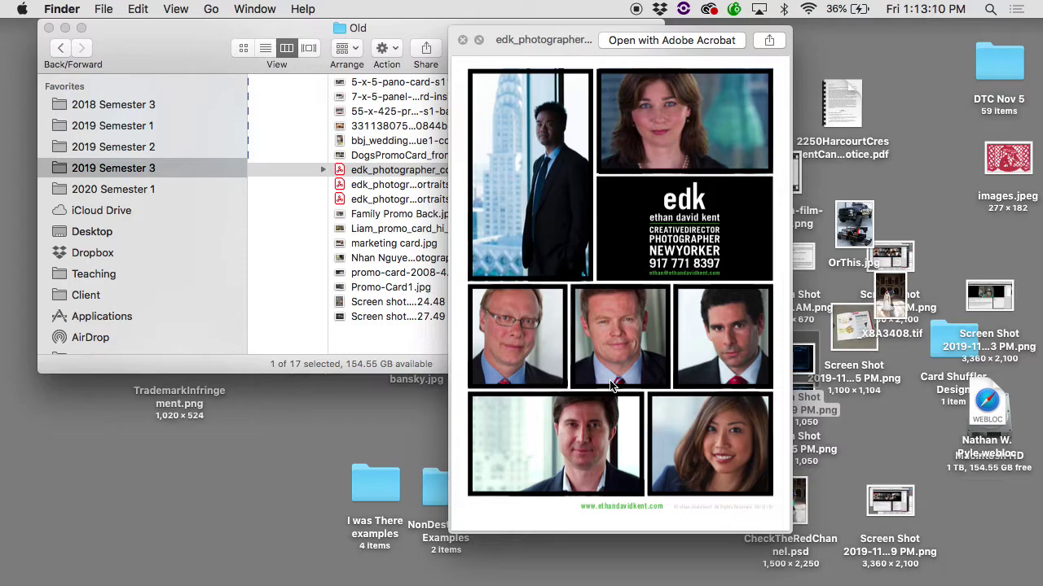
Step: Preview the three edk PDFs, Family Promo Back.jpg and Liam_promo_card_hi_res.jpg
key("Down")
key("Down")
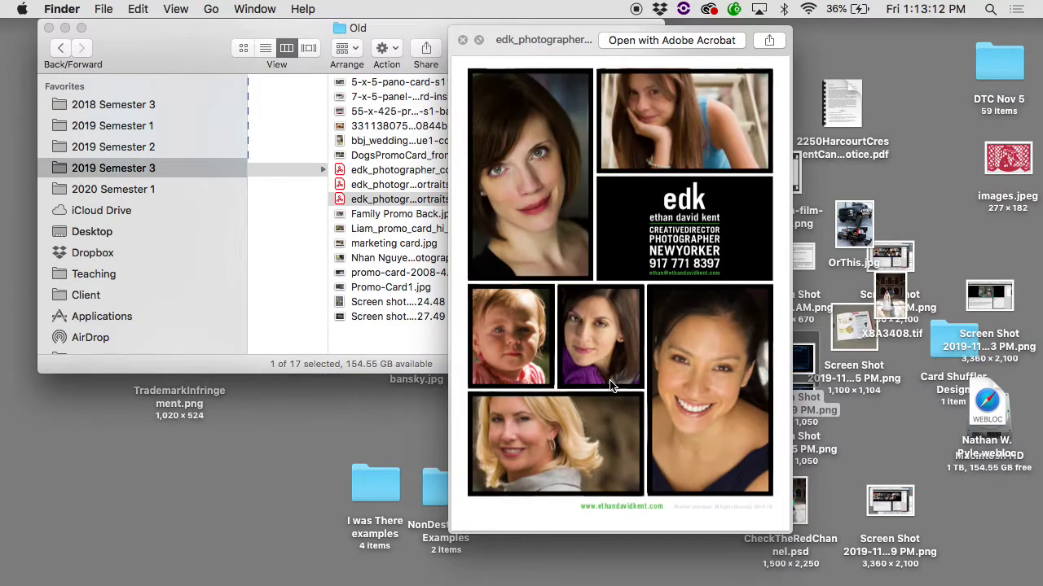
key("Up")
key("Up")
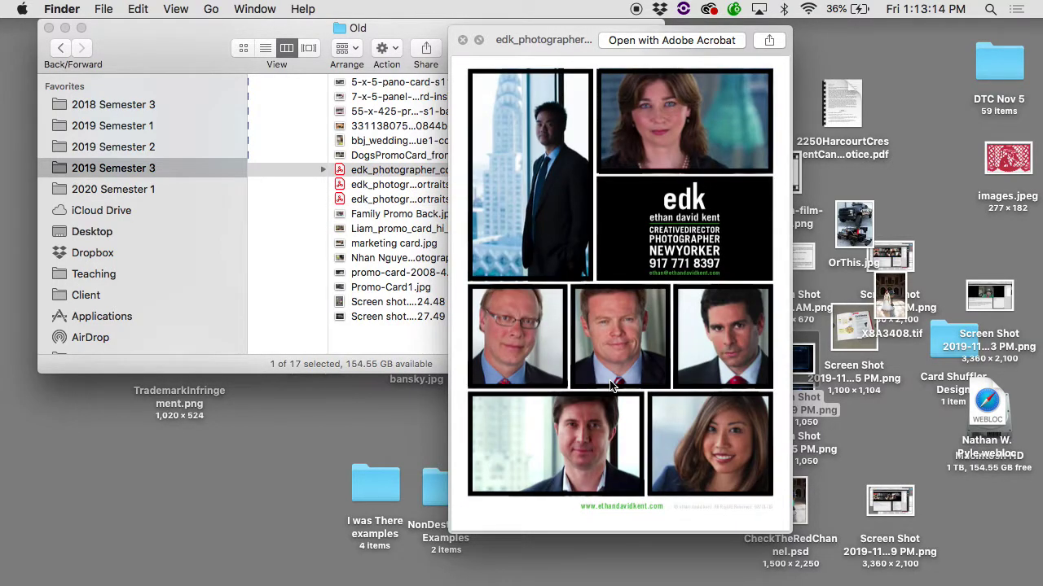
key("Down")
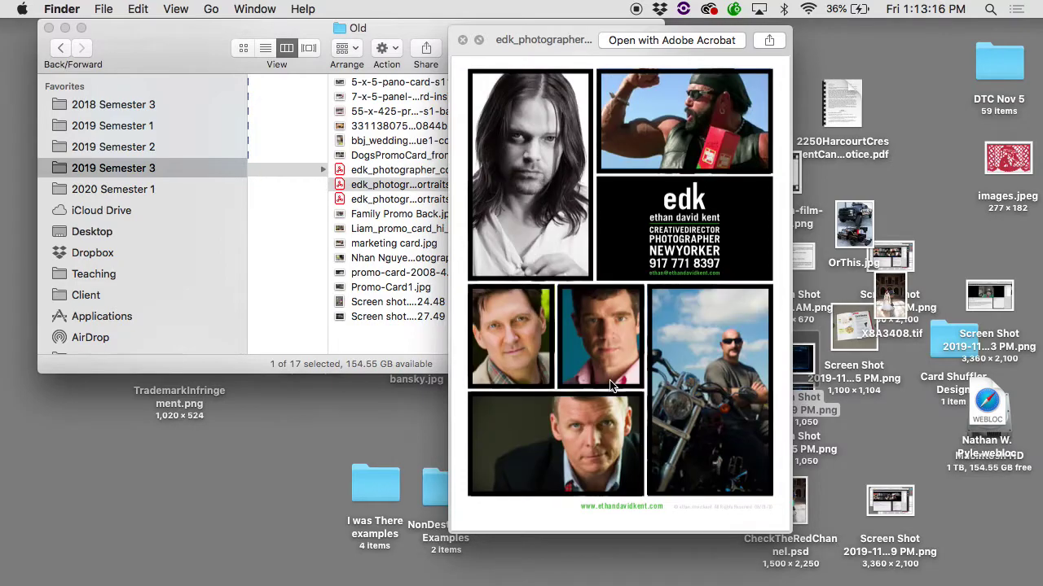
key("Down")
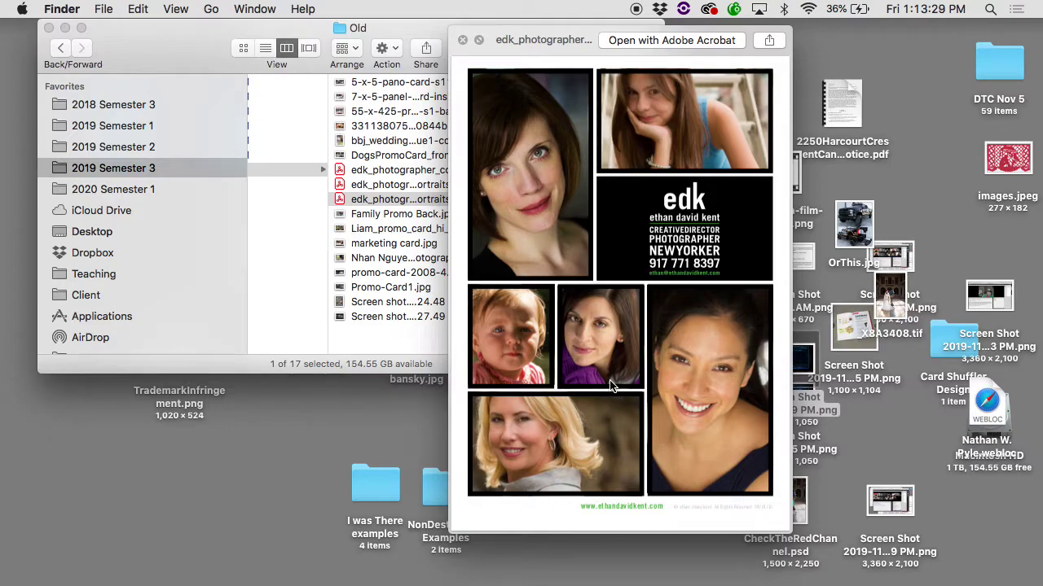
key("Down")
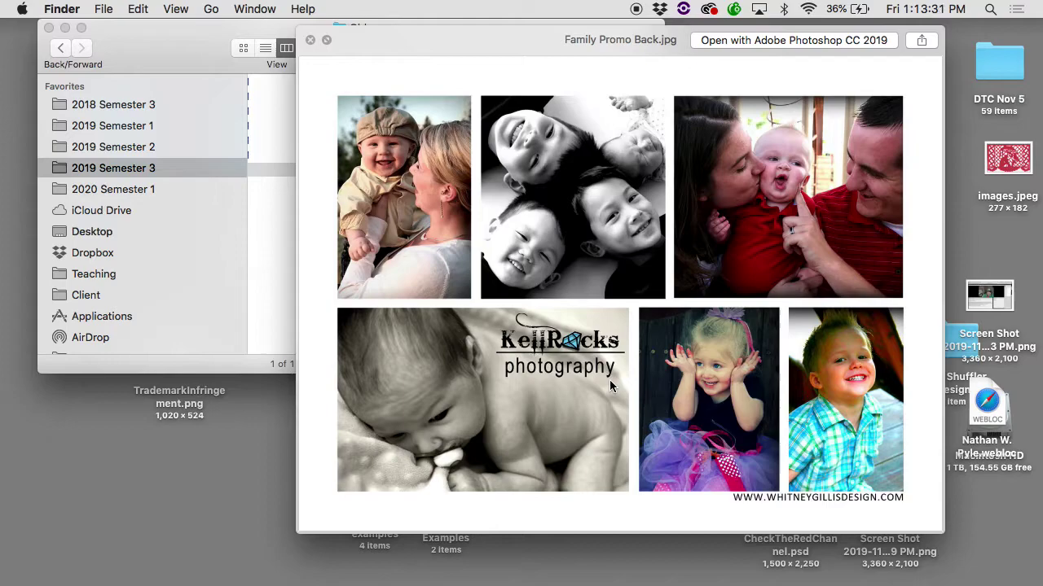
key("Down")
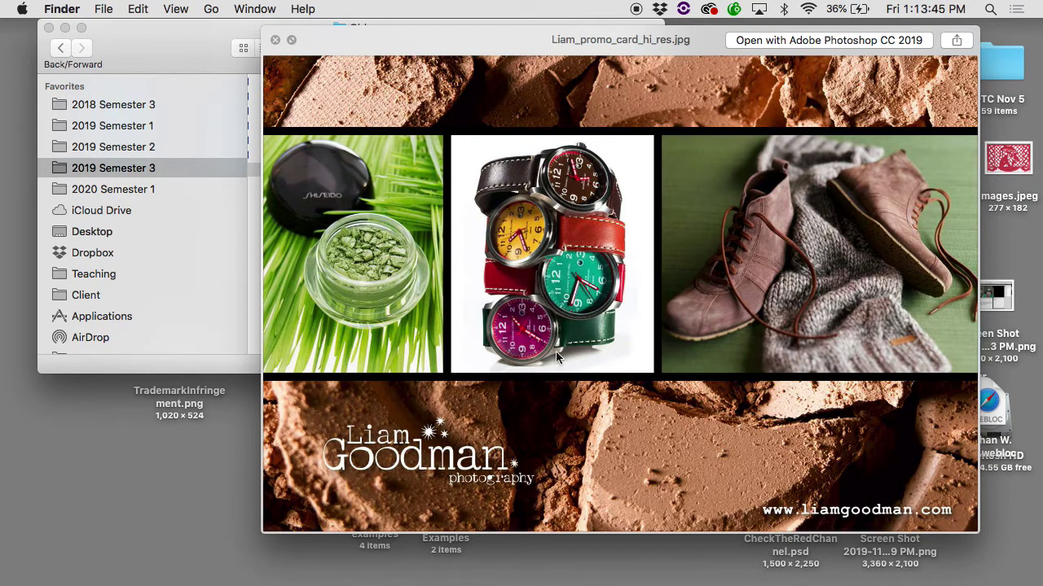
Step: Preview marketing card.jpg and the screenshot examples, then close Quick Look
key("Down")
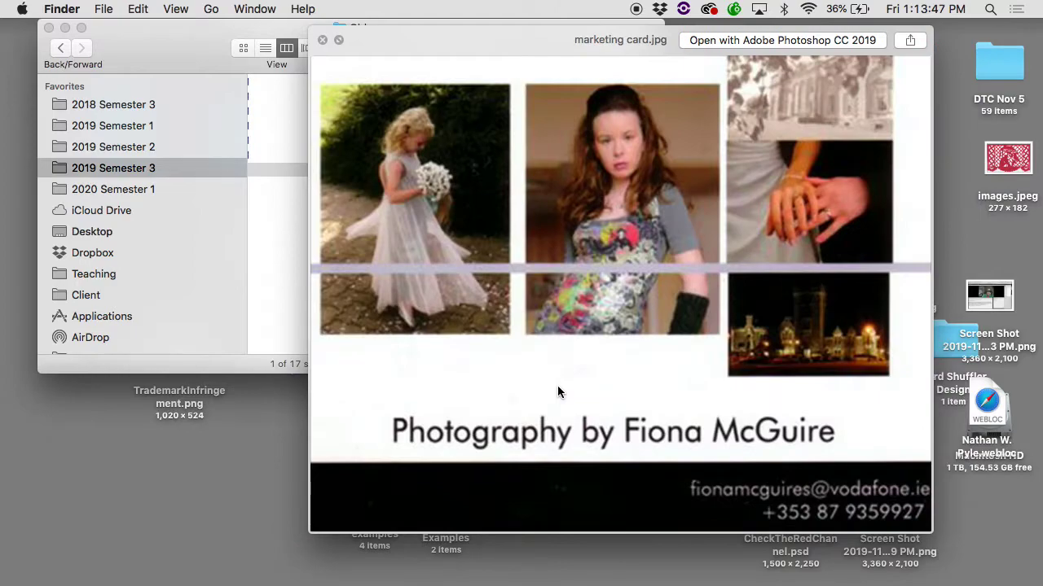
key("Down")
key("Down")
key("Down")
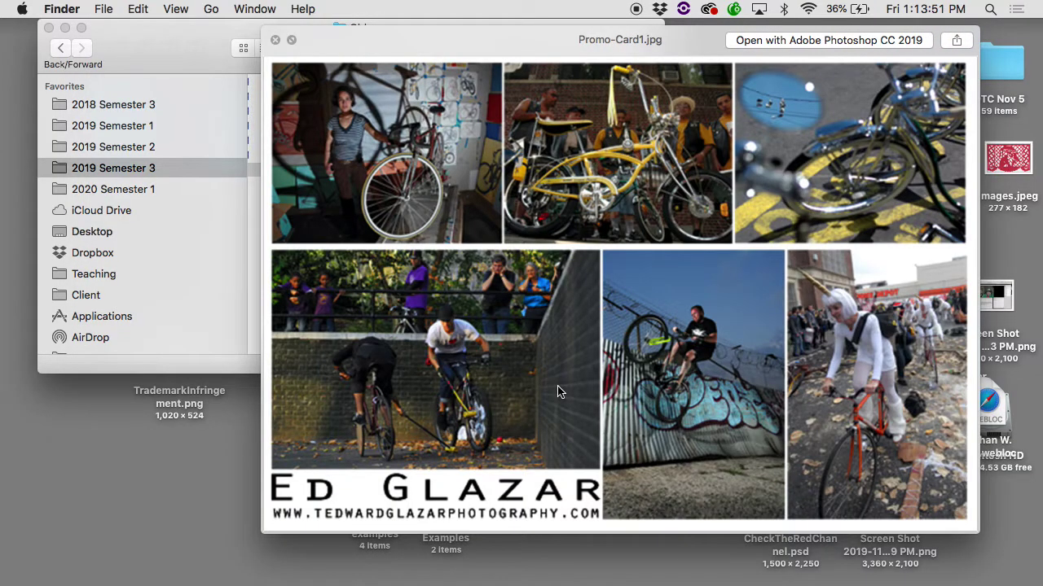
key("Down")
key("Down")
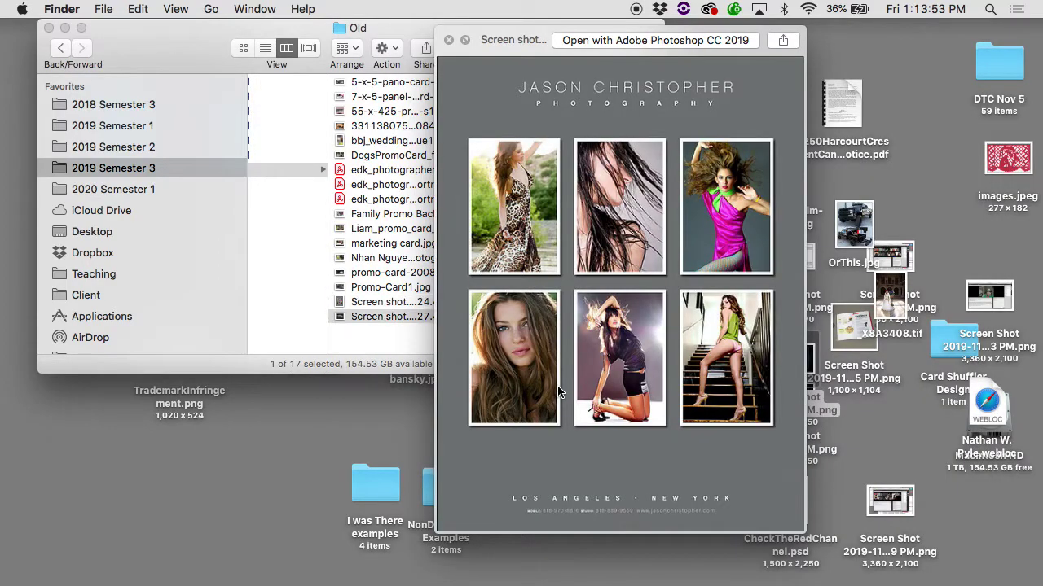
key("space")
scroll(413, 320, "left", 5)
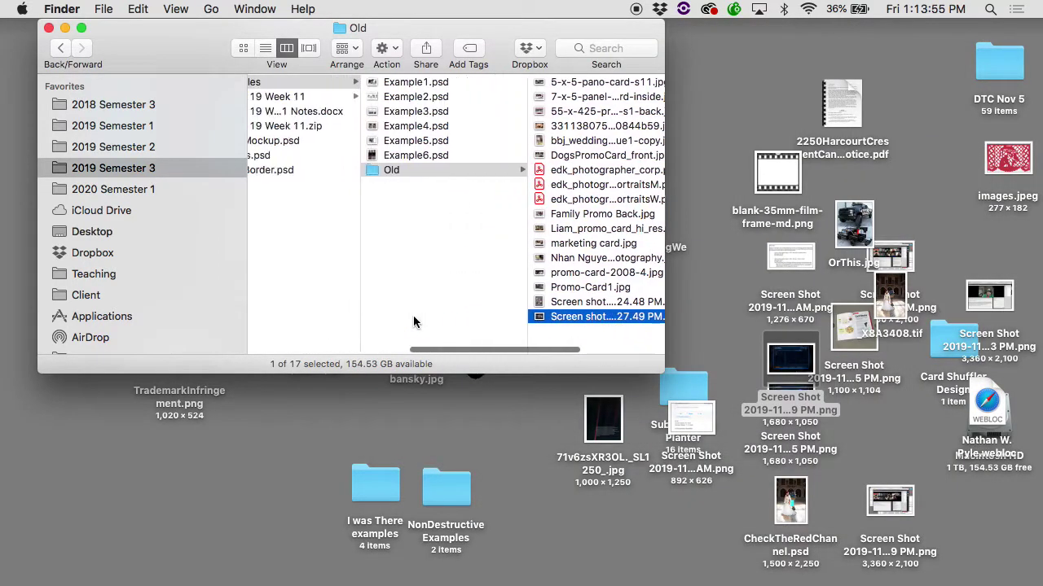
Step: Open Example1.psd without replacing missing fonts and view it full screen
left_click(371, 85)
double_click(370, 84)
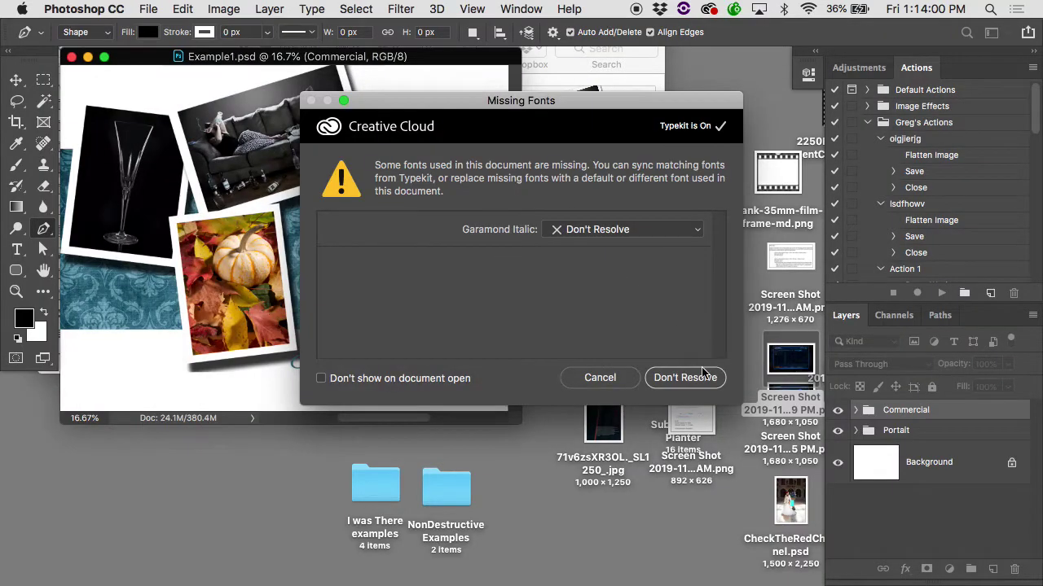
left_click(702, 373)
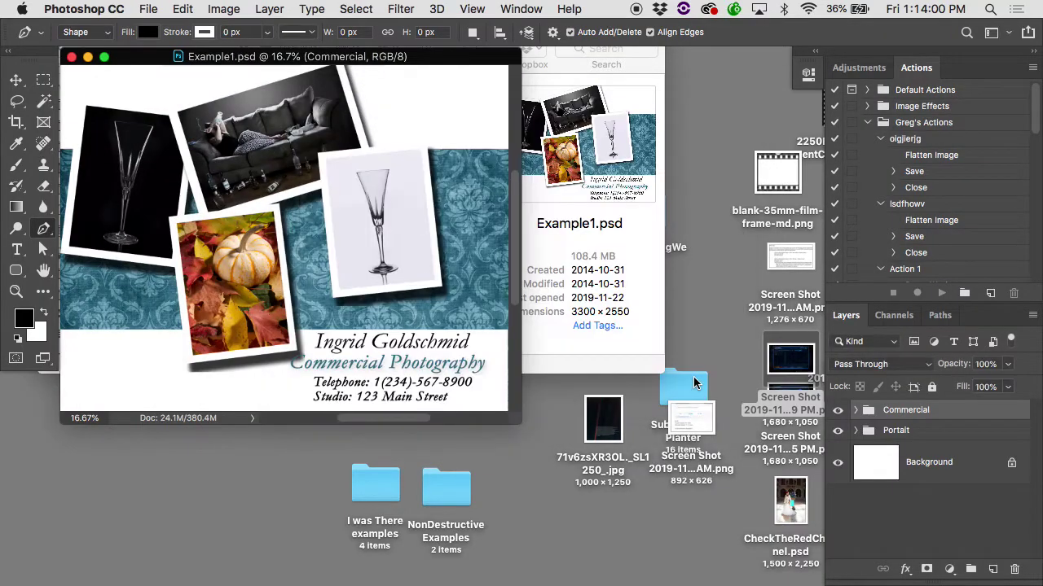
key("f")
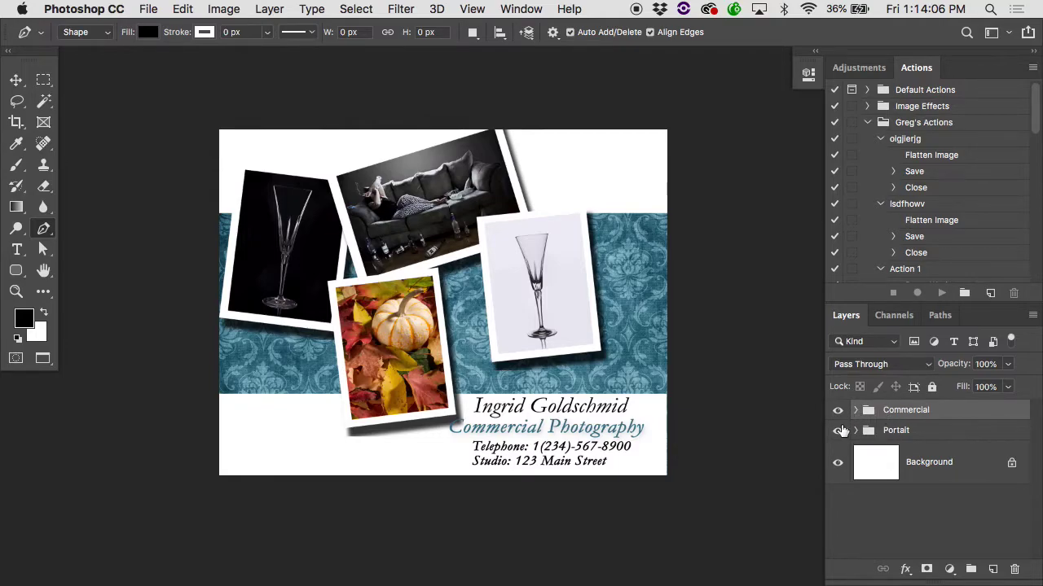
Step: Compare the Portait and Commercial groups, leaving Commercial hidden and Portait expanded
left_click(838, 431)
left_click(840, 412)
left_click(837, 432)
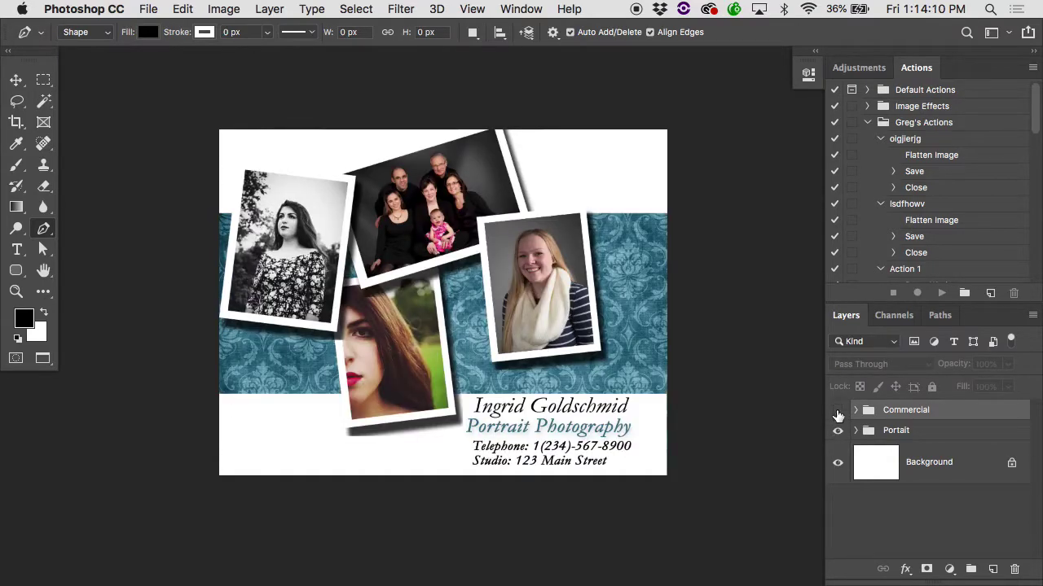
left_click(838, 412)
left_click(837, 413)
left_click(855, 431)
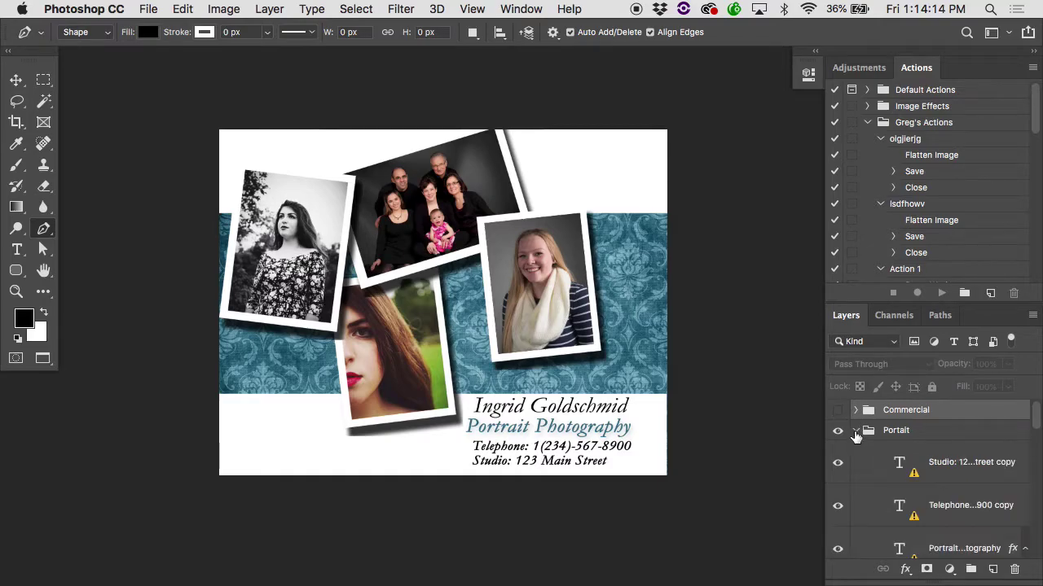
scroll(856, 434, "down", 3)
scroll(855, 434, "up", 3)
Step: Move the black-and-white photo Layer 17 up and right within its frame
left_click(899, 458)
scroll(890, 460, "down", 2)
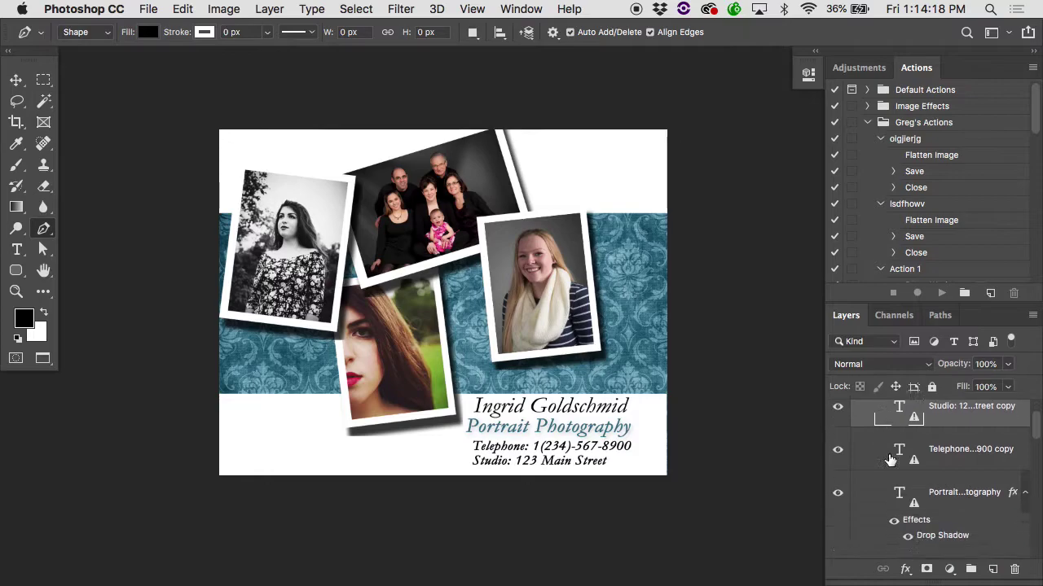
scroll(890, 460, "down", 3)
left_click(838, 434)
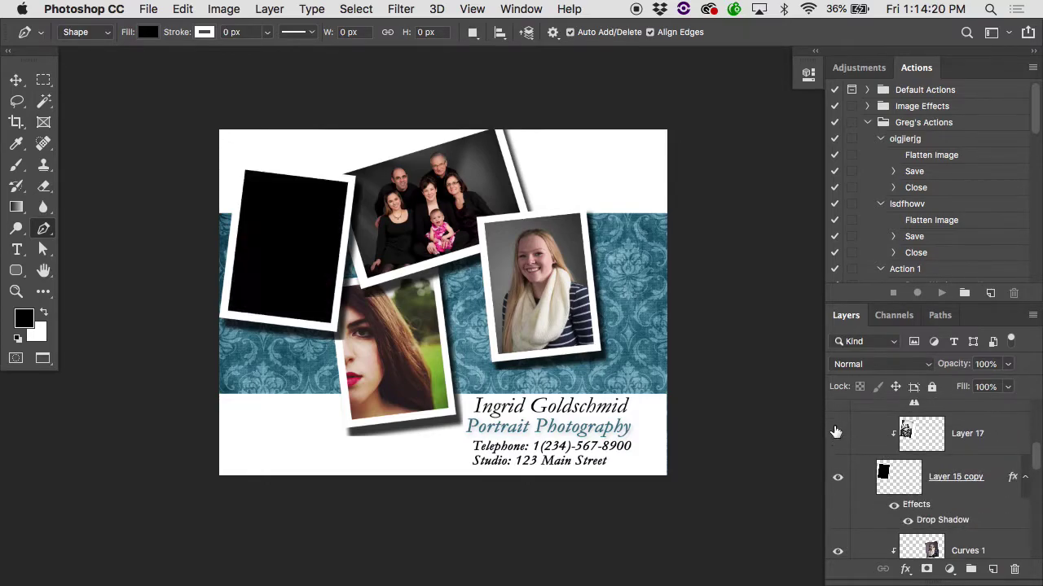
left_click(837, 433)
key("v")
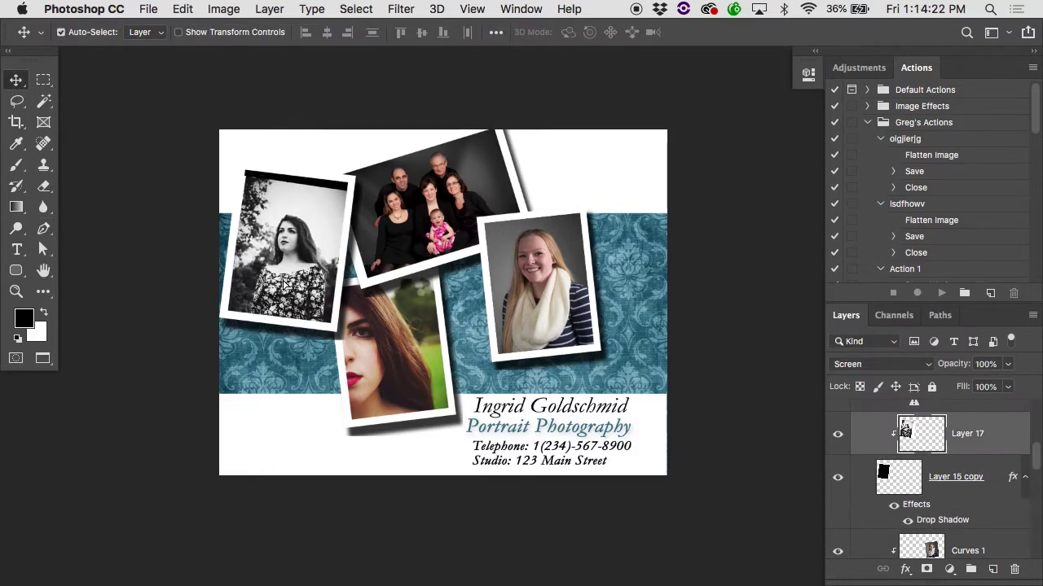
mouse_move(277, 267)
left_mouse_down()
mouse_move(287, 256)
mouse_move(279, 251)
left_mouse_up()
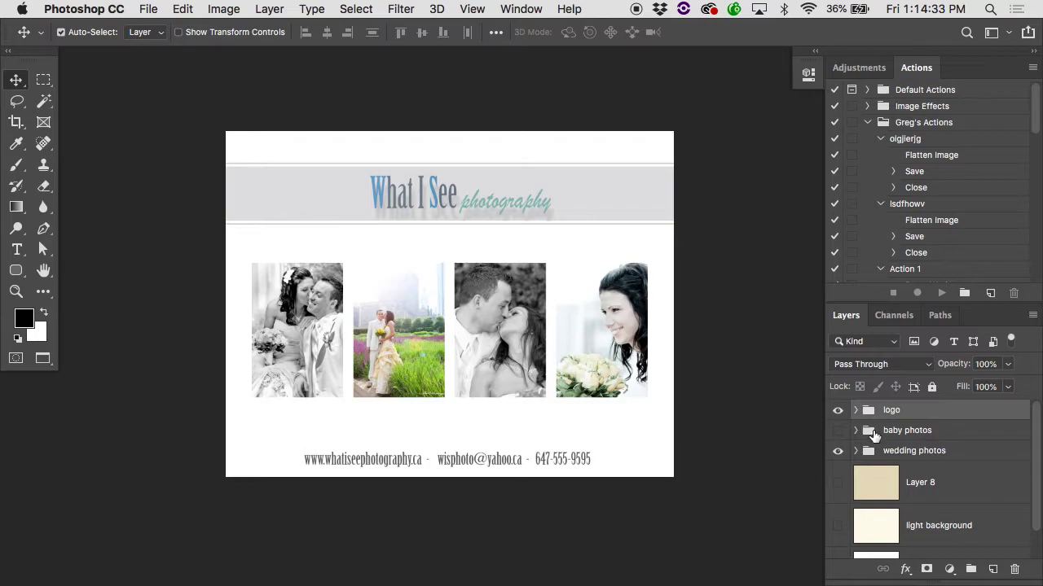
Step: Toggle the logo header and web address group off and back on
left_click(839, 412)
left_click(839, 411)
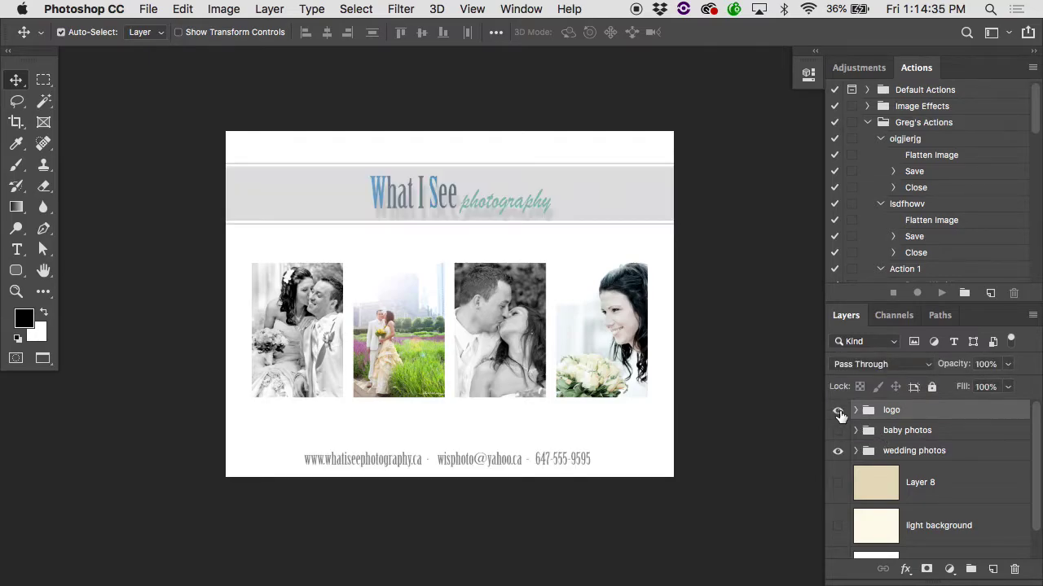
left_click(839, 411)
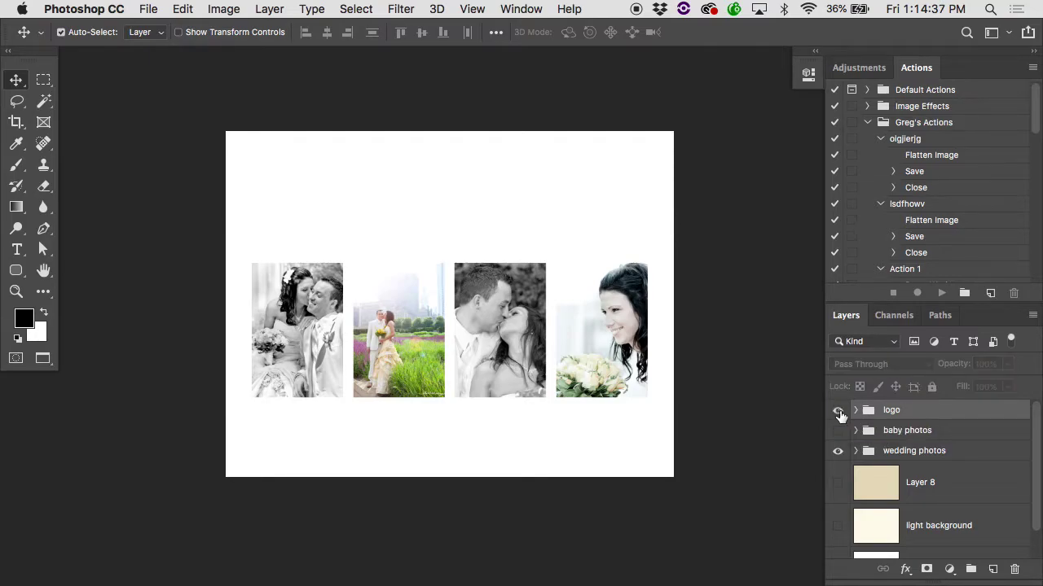
left_click(839, 412)
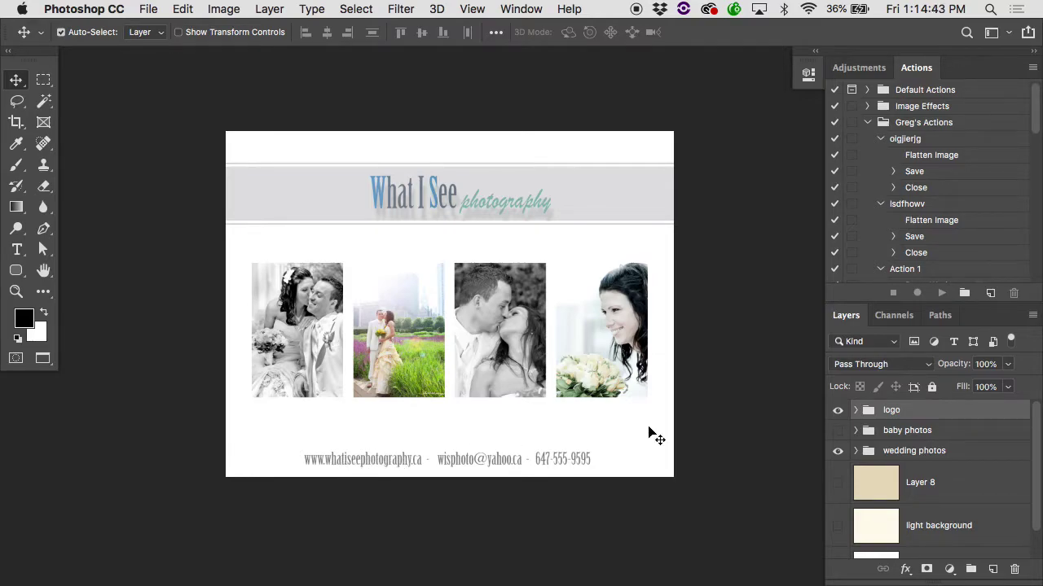
Step: Compare the card with and without the baby photos group, then expand that group
left_click(838, 433)
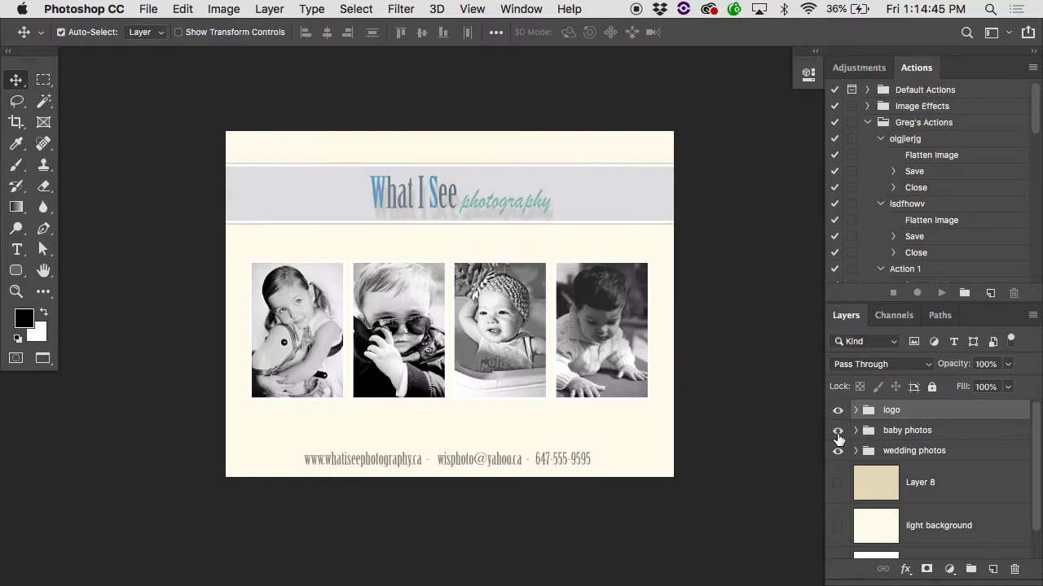
left_click(838, 434)
left_click(839, 433)
left_click(838, 433)
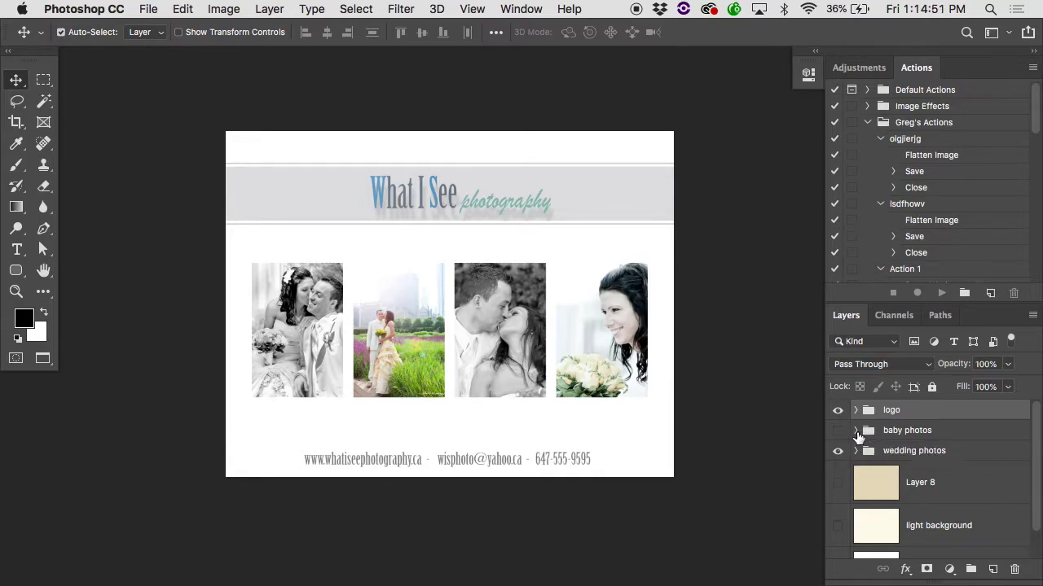
left_click(856, 431)
scroll(862, 464, "down", 5)
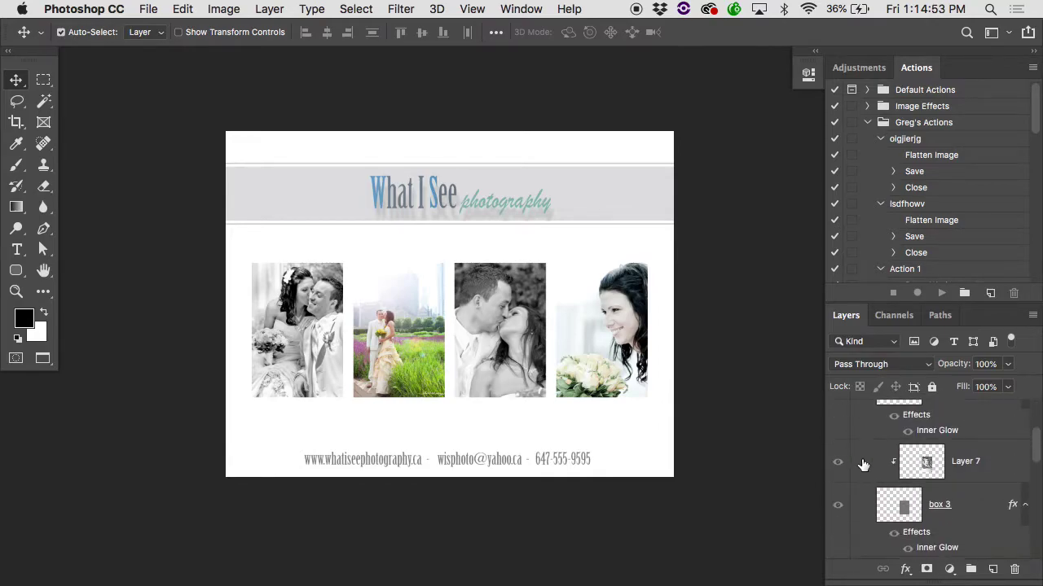
scroll(863, 464, "up", 1)
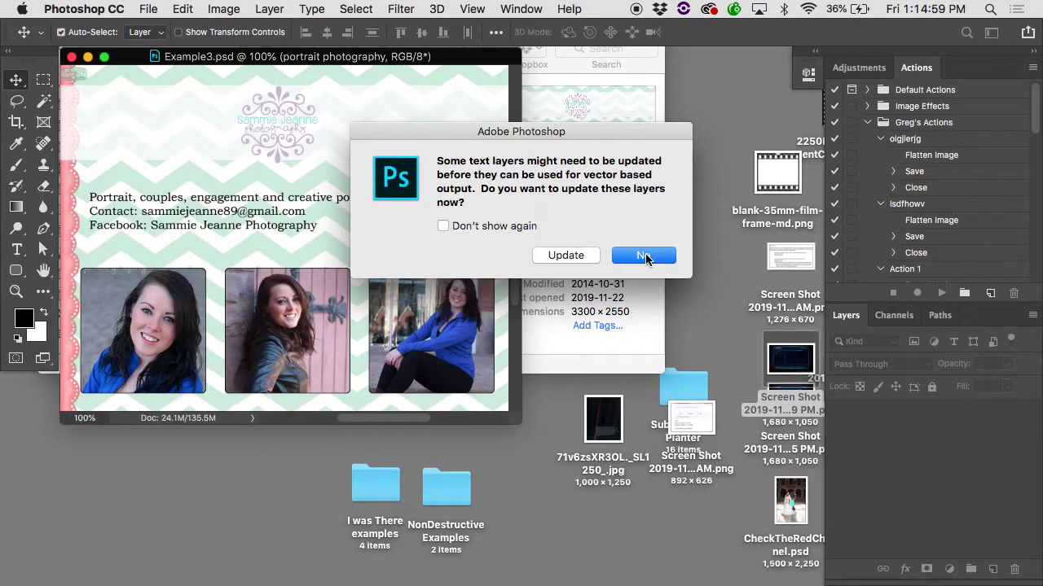
Step: Update text layers, hide the portrait photography group to show the couples photos, and expand it
left_click(656, 252)
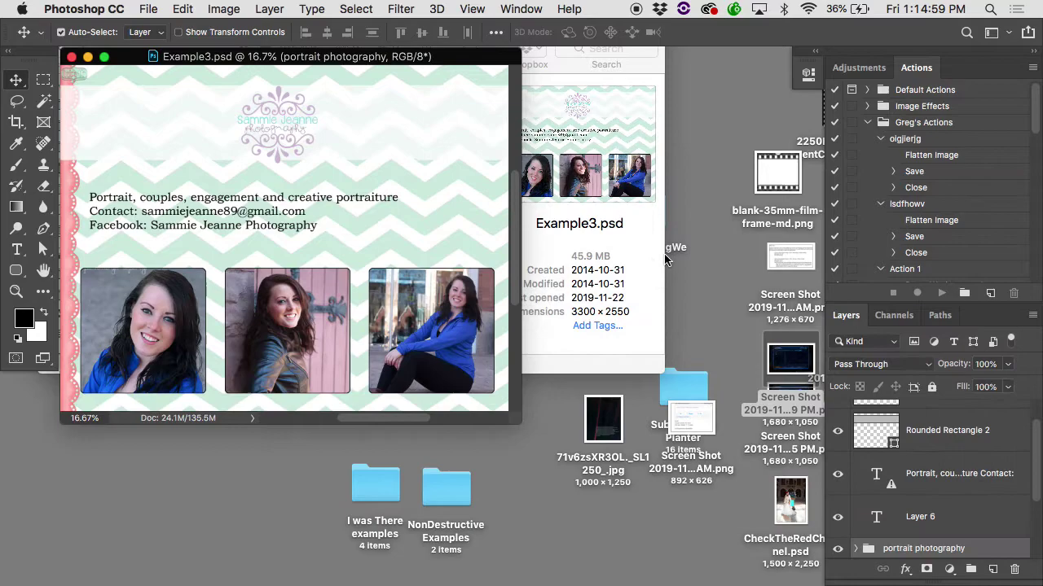
scroll(896, 473, "down", 3)
left_click(837, 494)
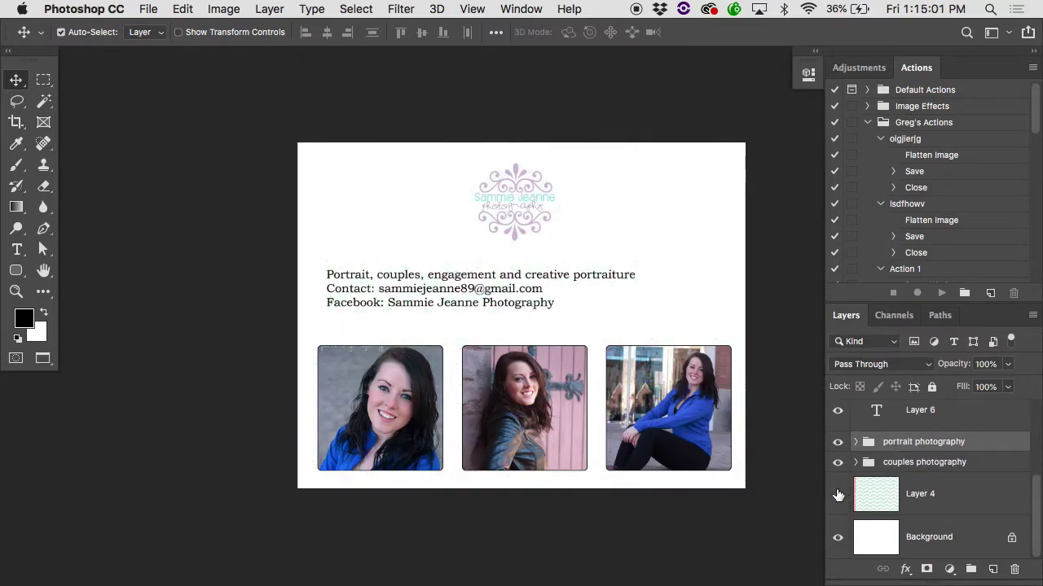
left_click(837, 494)
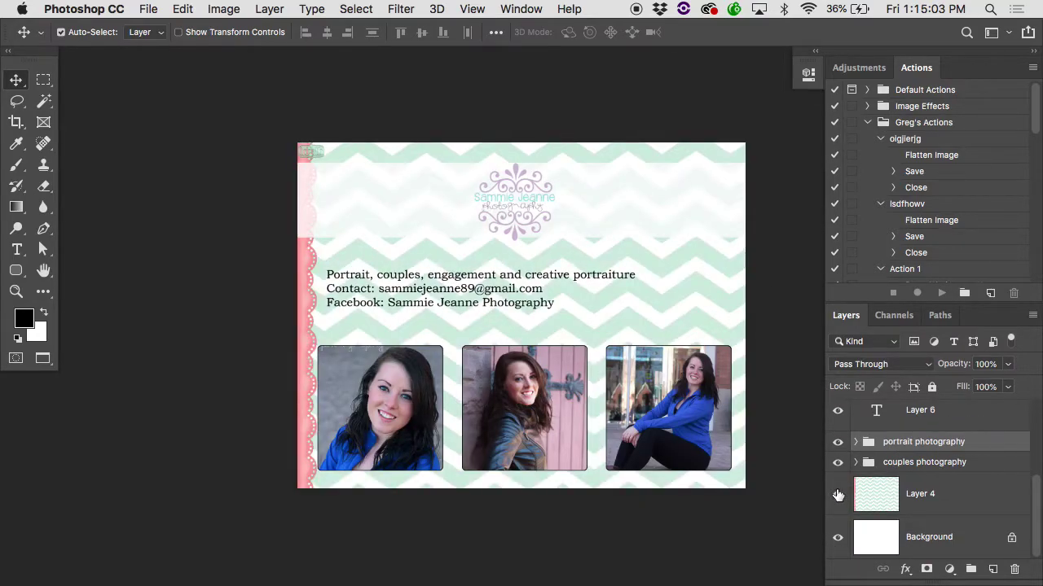
left_click(837, 442)
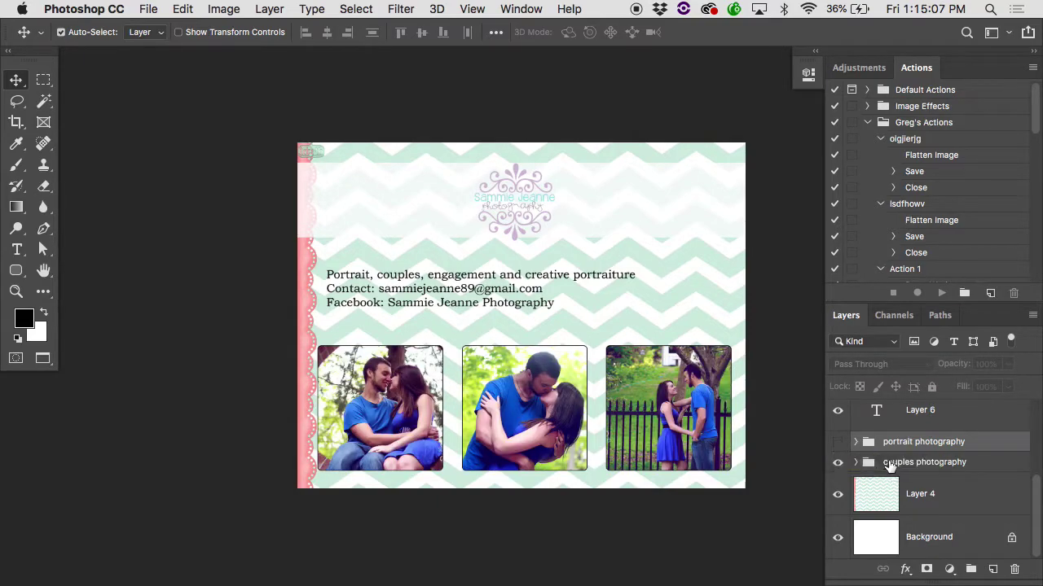
left_click(855, 461)
scroll(902, 496, "down", 3)
scroll(903, 495, "down", 3)
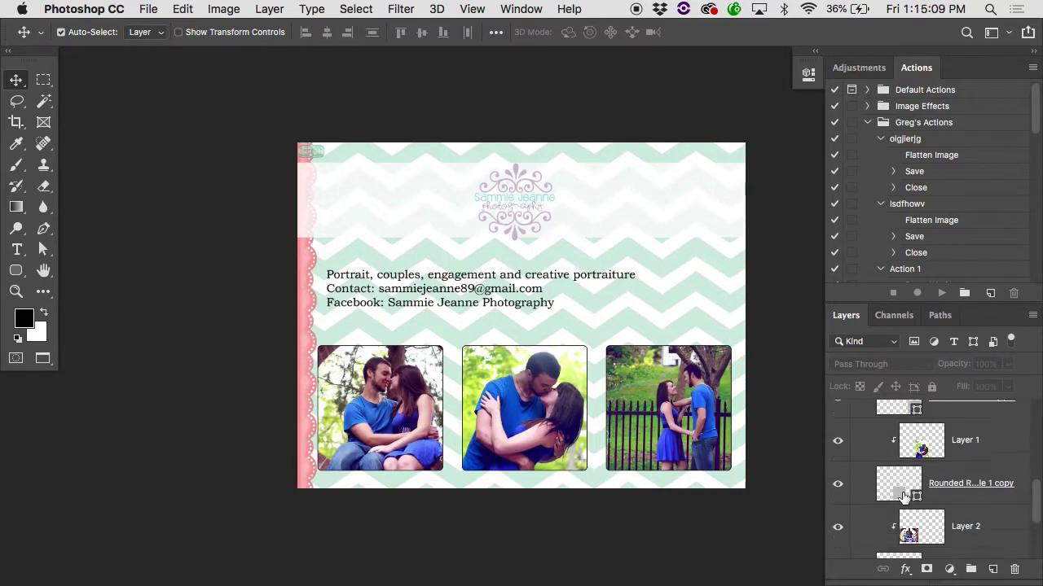
Step: Close Example3.psd and open Example4.psd full screen, dismissing the missing-fonts warning
key("super+w")
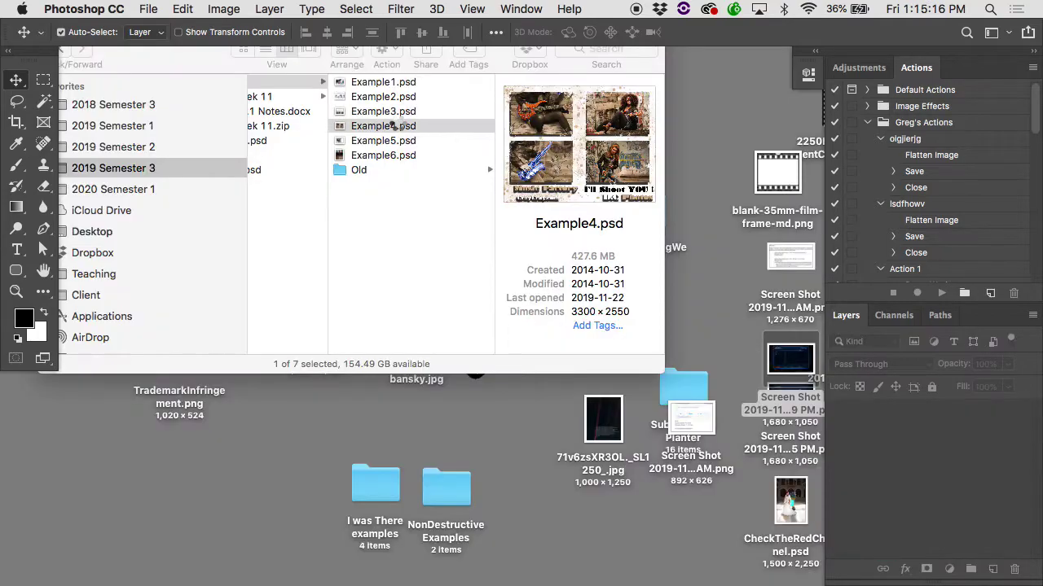
double_click(395, 128)
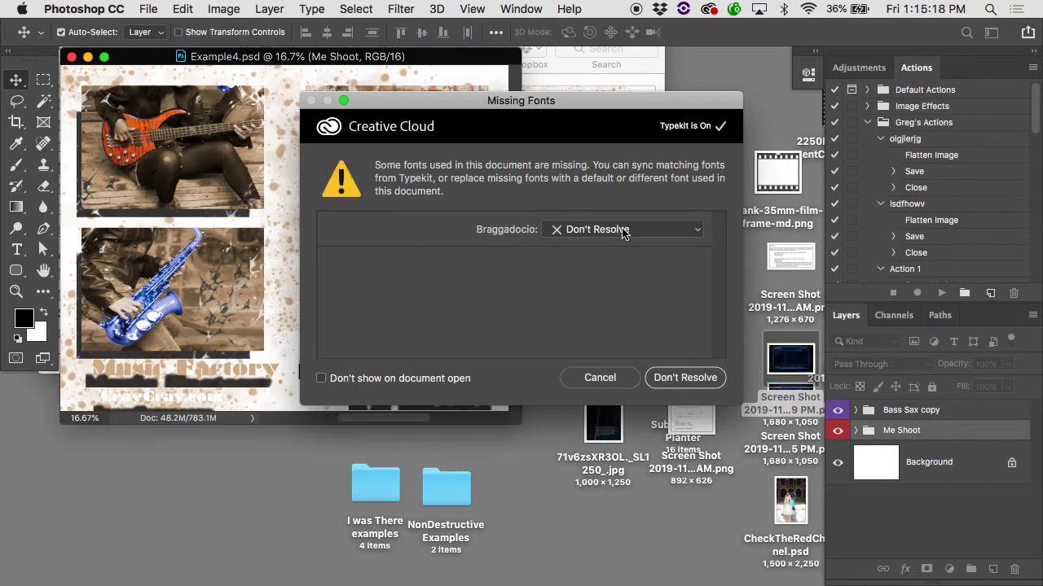
key("Return")
key("f")
Step: Hide Bass Sax copy to reveal the Me Shoot design and shift its caption up and right
left_click(839, 411)
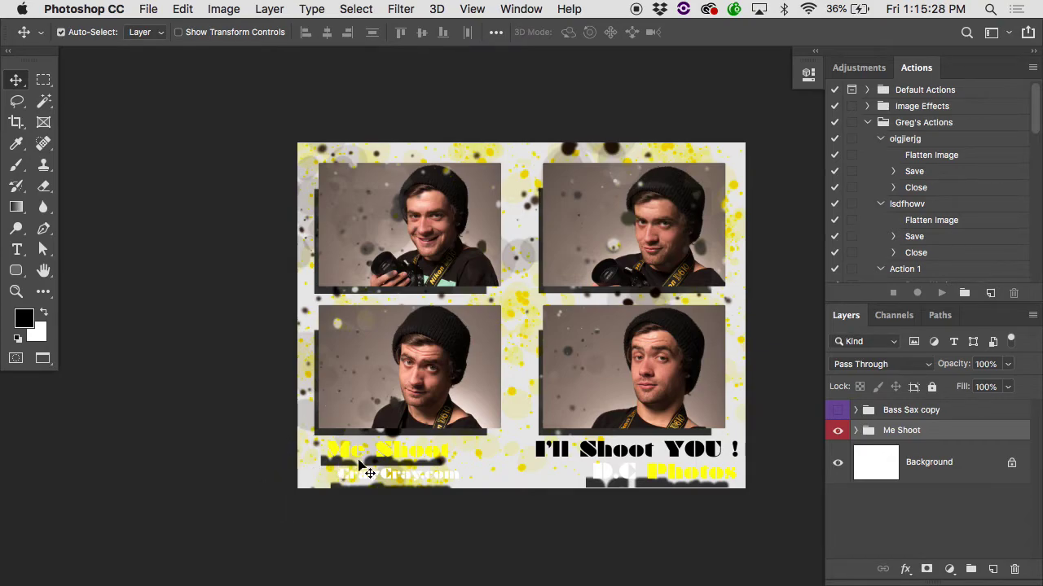
left_click_drag(361, 455, 399, 447)
scroll(399, 455, "down", 5)
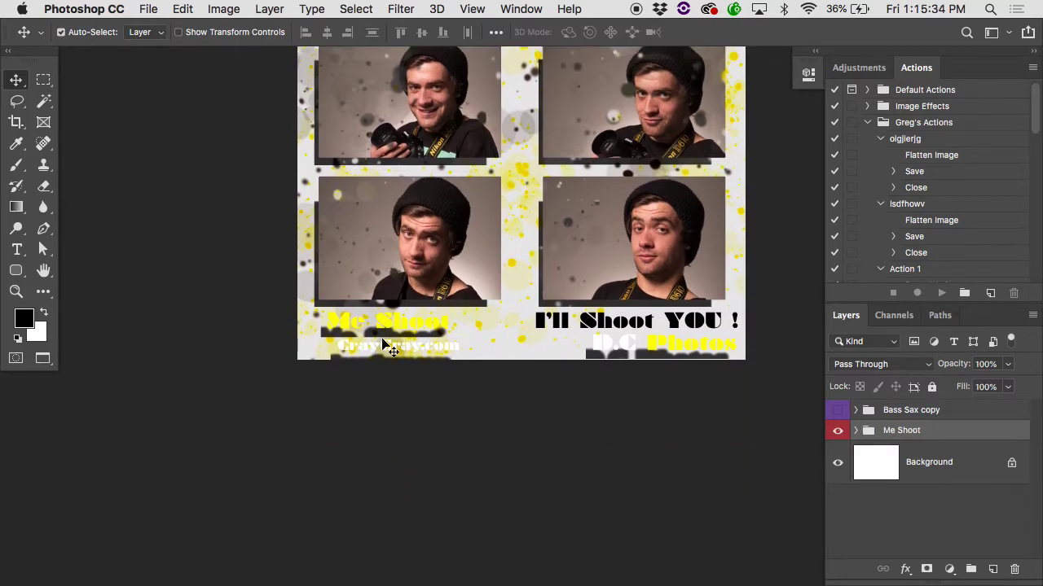
key("super")
scroll(388, 346, "up", 10)
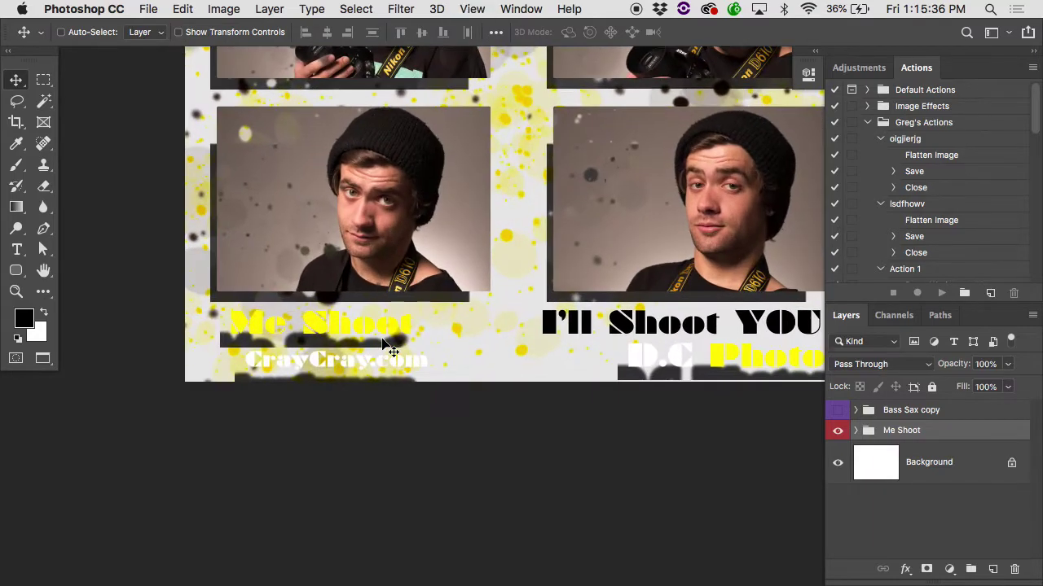
scroll(388, 346, "down", 8)
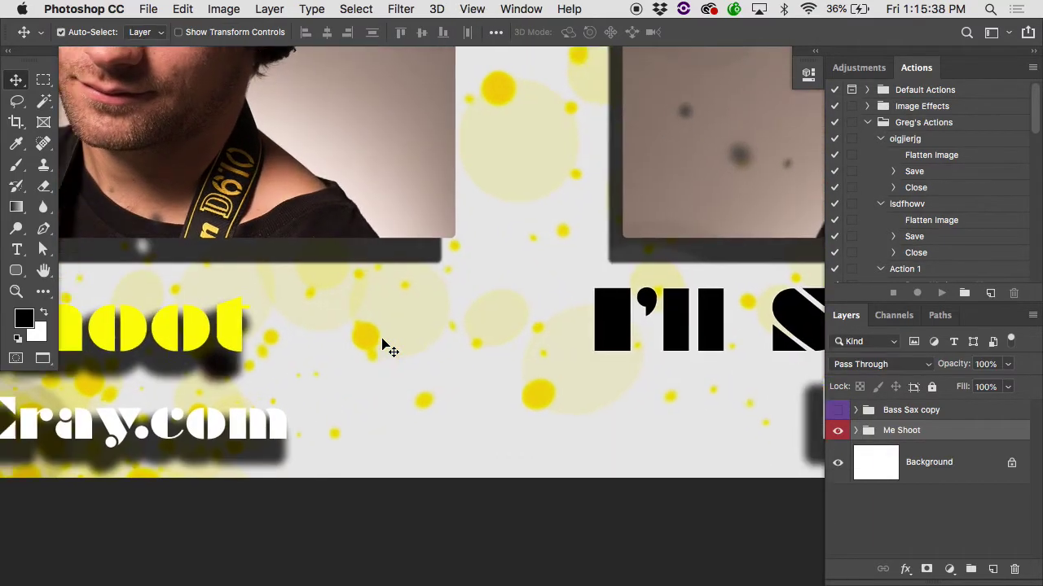
key("super+plus")
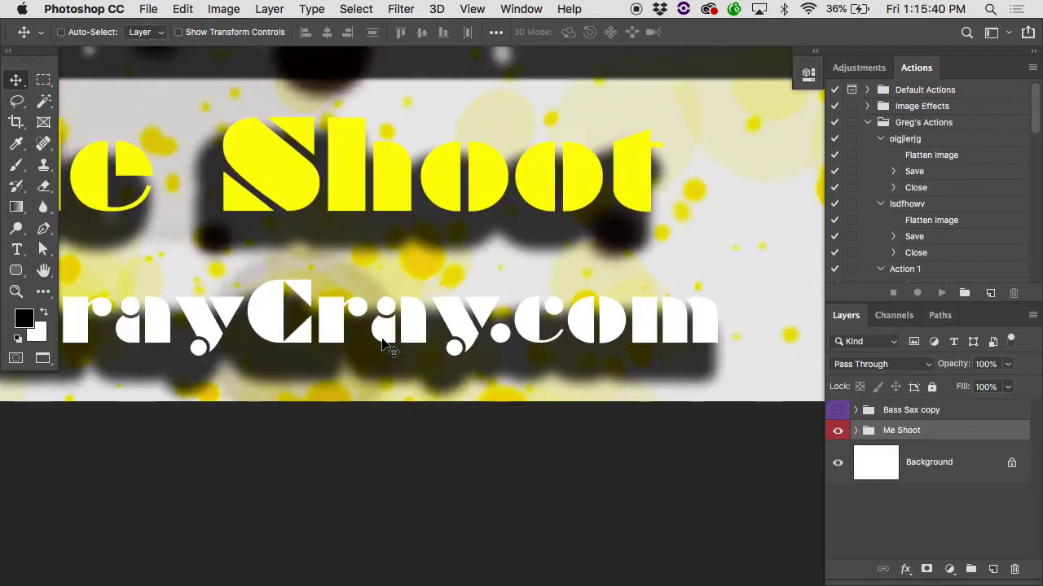
key("super+minus")
key("super+minus")
key("super+minus")
key("super+minus")
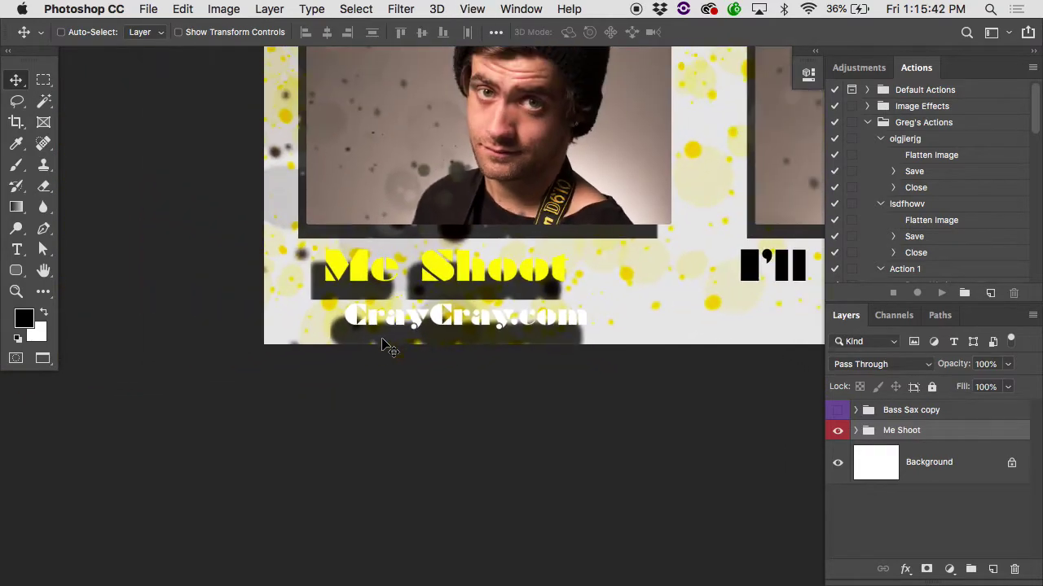
key("super+plus")
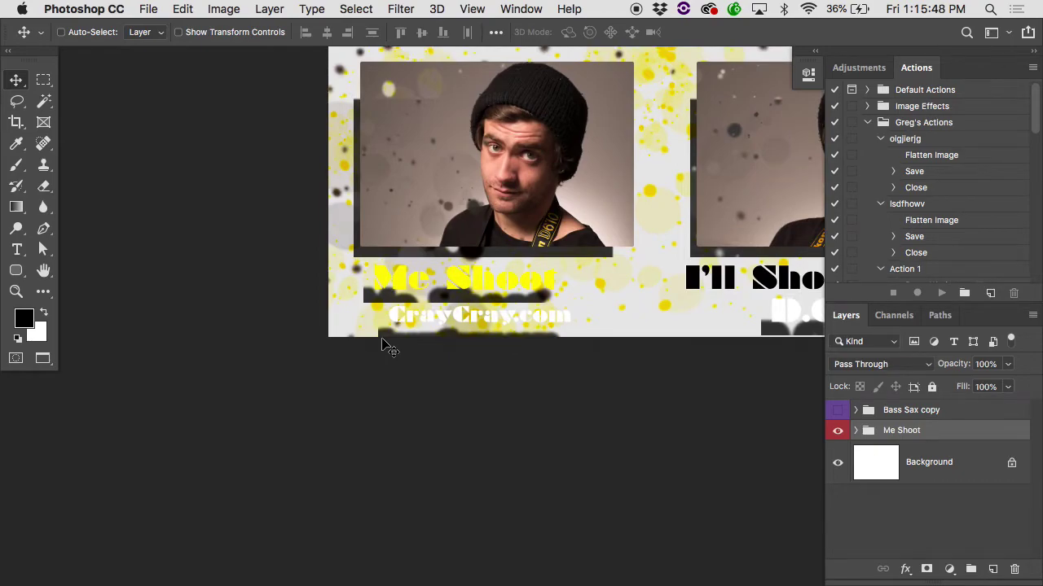
Step: Check the Creative Cloud app, then zoom out and preview and re-hide the Bass Sax copy collage
left_click(706, 10)
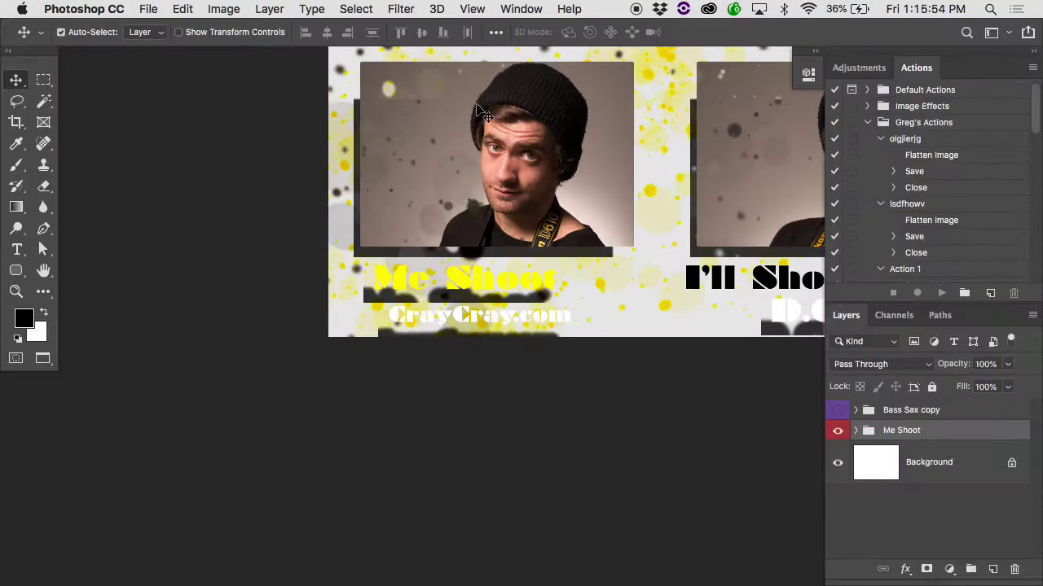
left_click(18, 34)
key("super+minus")
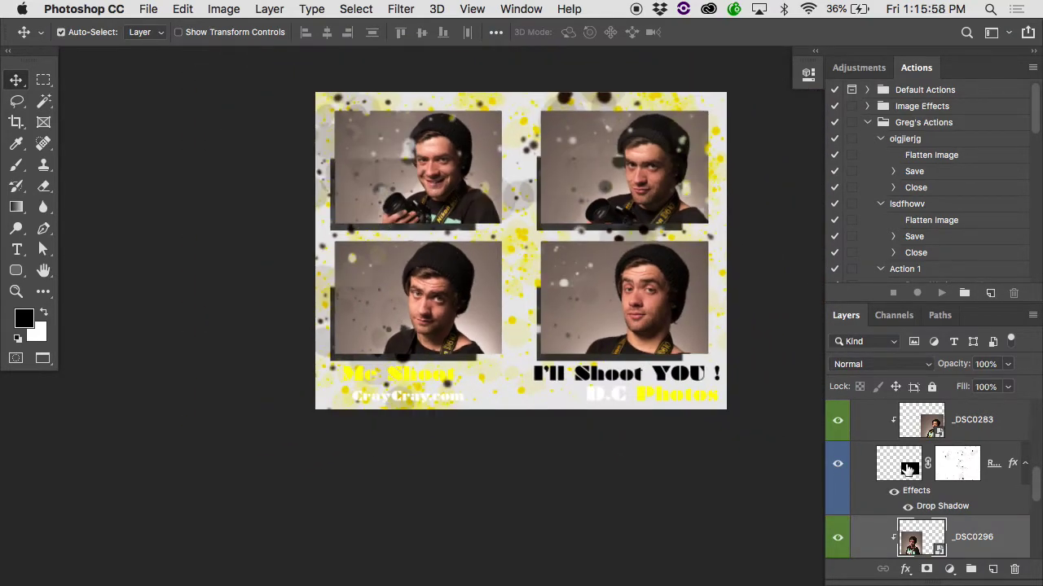
scroll(874, 453, "up", 2)
left_click(839, 410)
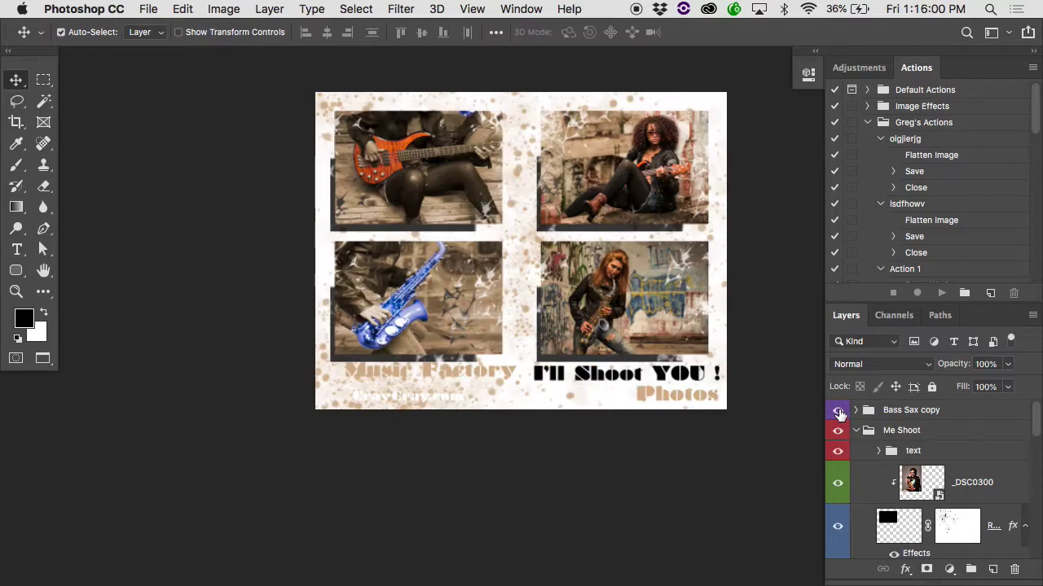
left_click(839, 410)
key("super+s")
Step: Close the collage without saving and open Example5.psd
key("super+w")
left_click(463, 228)
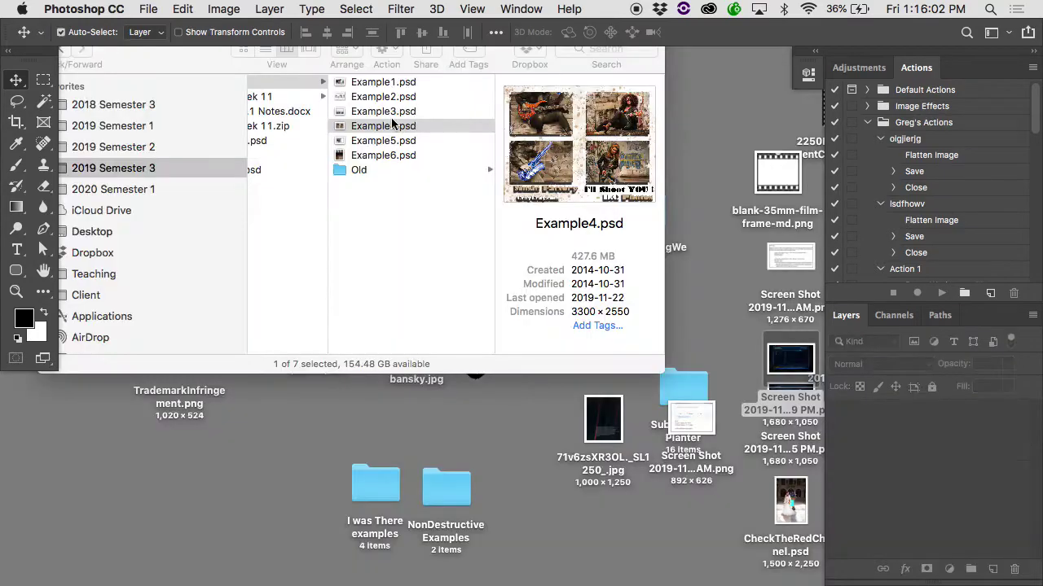
double_click(377, 140)
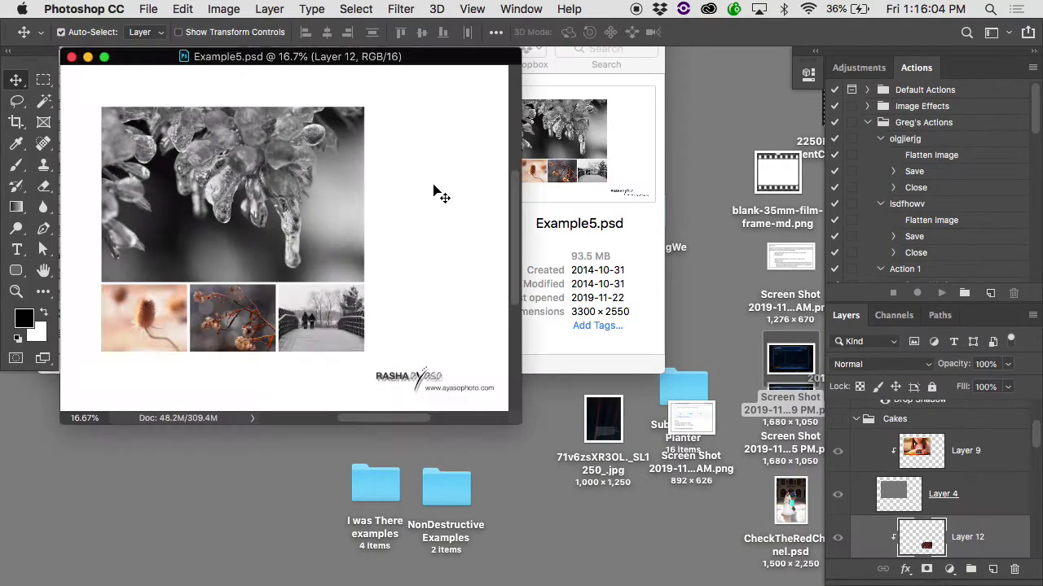
Step: Zoom in, show then hide the Cakes photos to compare with the winter images, and open the flyer
key("super+equal")
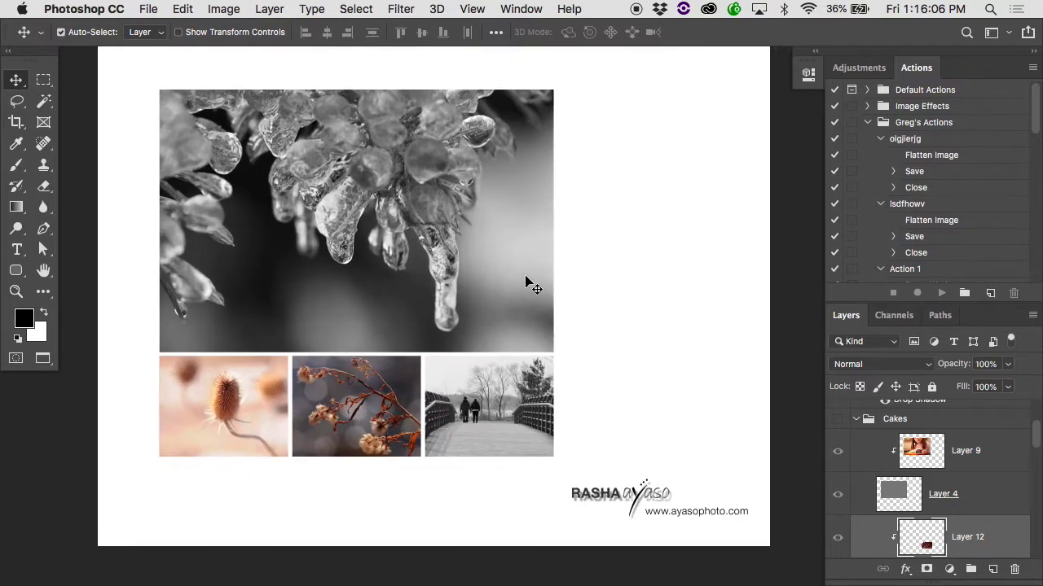
scroll(871, 482, "up", 3)
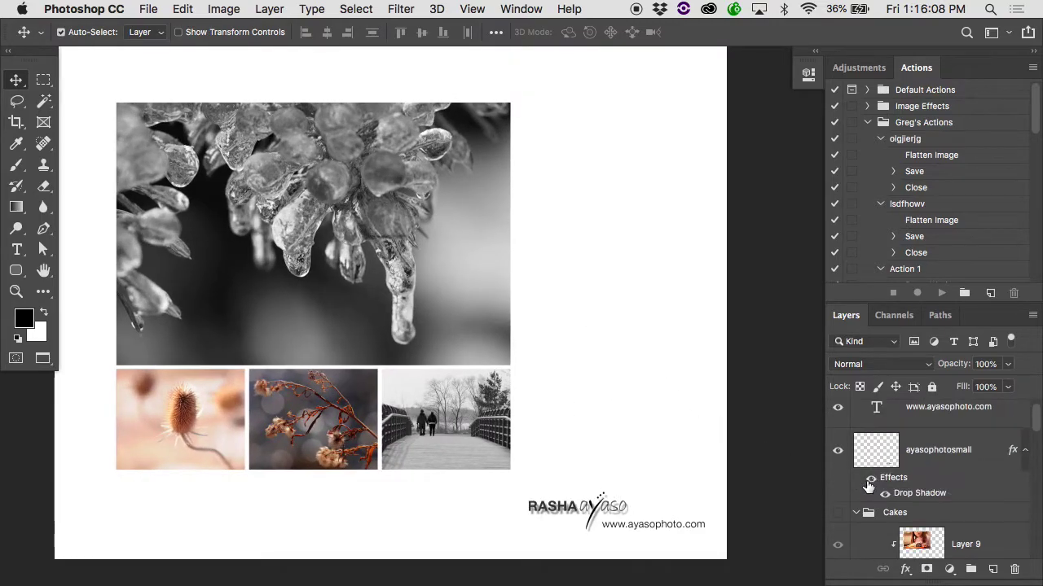
scroll(863, 489, "down", 4)
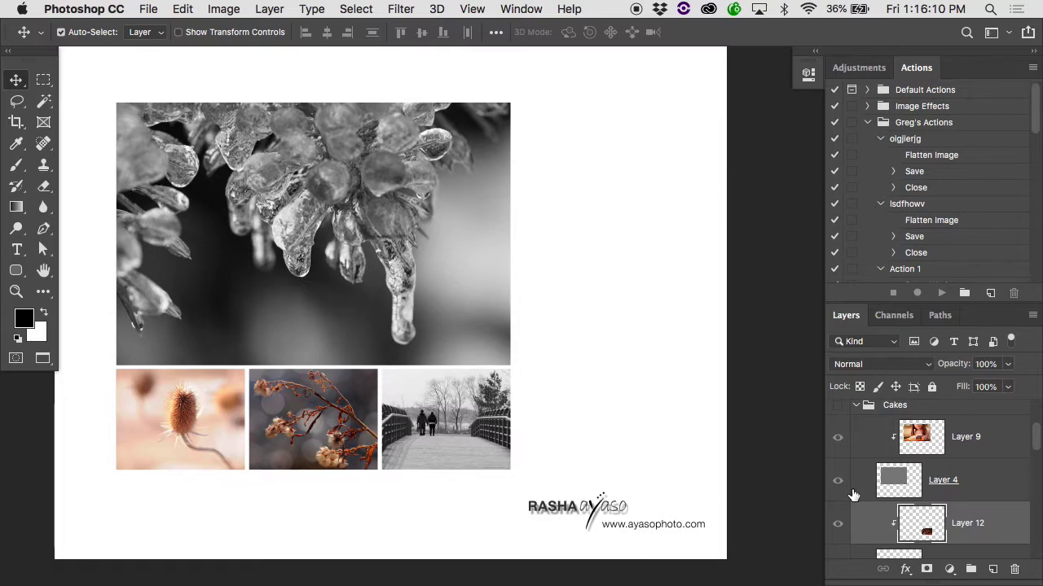
scroll(853, 489, "up", 1)
left_click(838, 436)
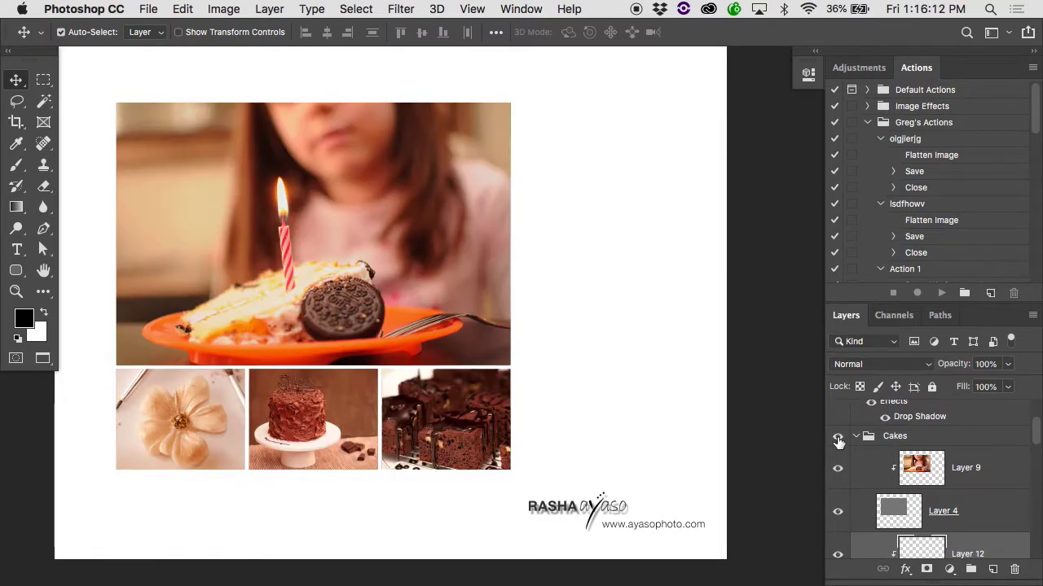
left_click(838, 438)
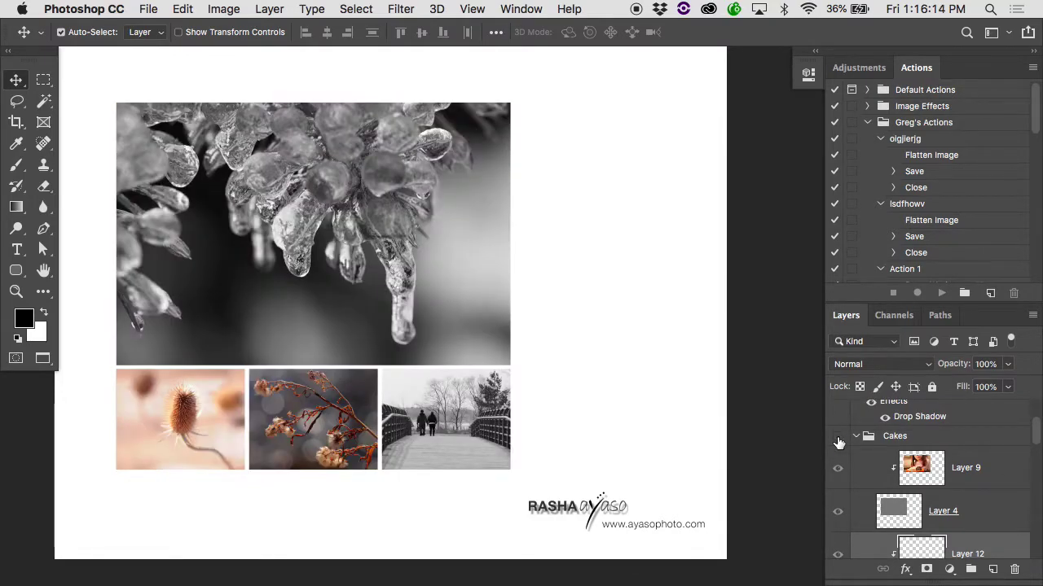
key("super+o")
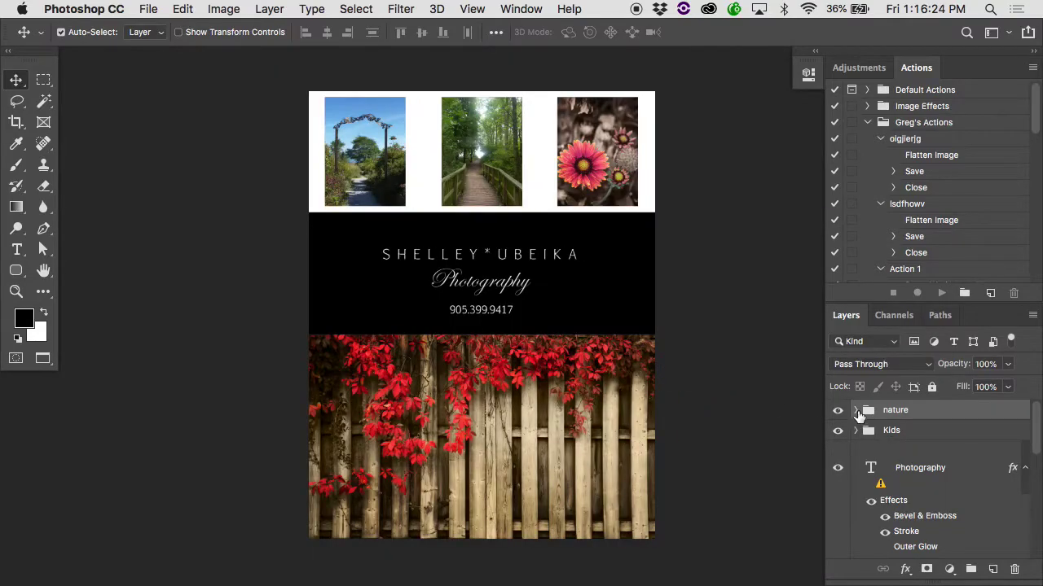
Step: Select the Kids group, hide the nature group so the Kids photos show, and close the flyer
left_click(872, 430)
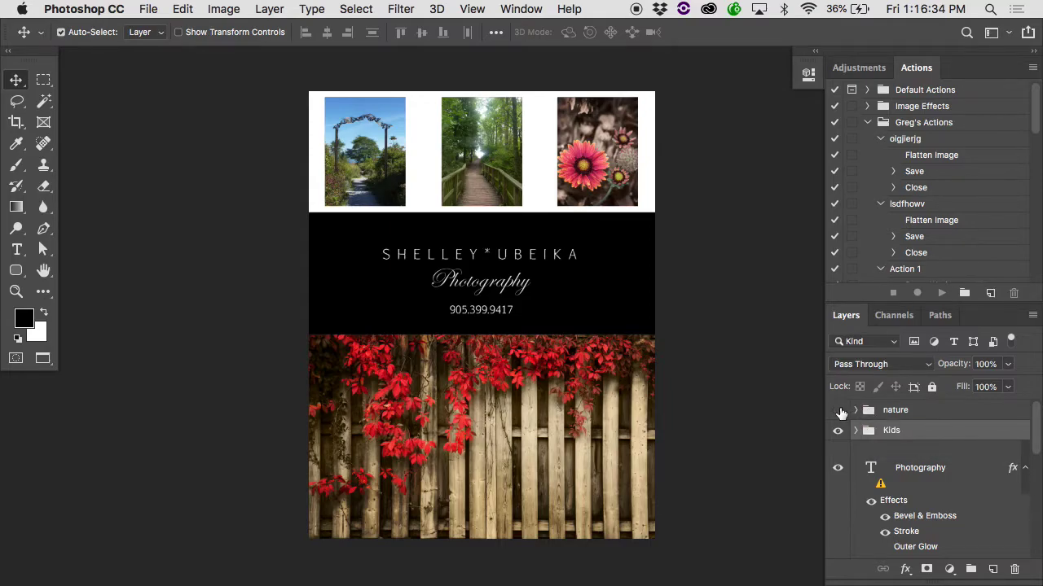
left_click(840, 411)
left_click(839, 411)
left_click(840, 411)
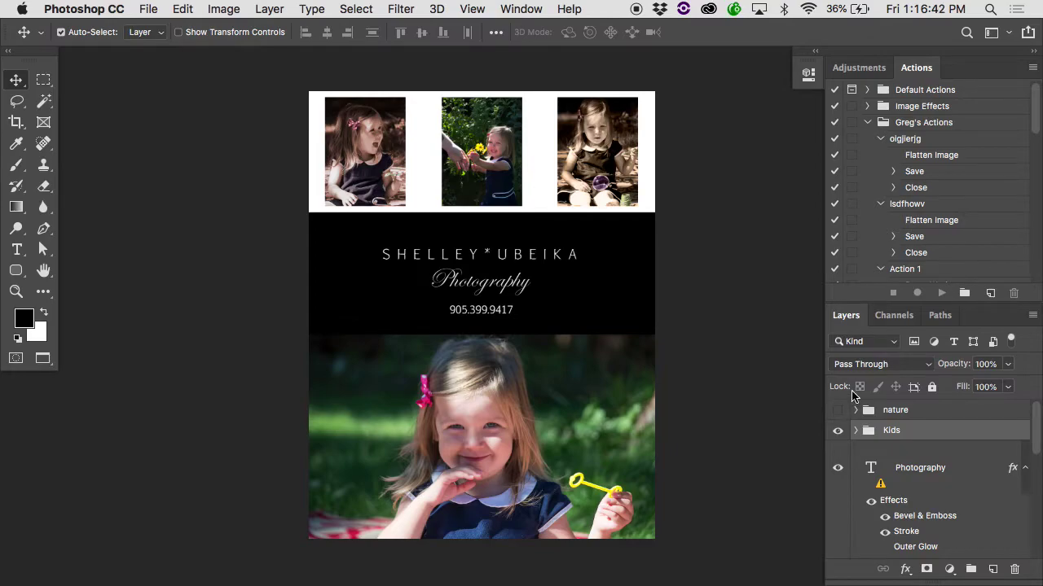
key("super+w")
Step: Open QuickMockup.psd with its embedded sRGB profile, full screen and zoomed out to the whole card
left_click(407, 238)
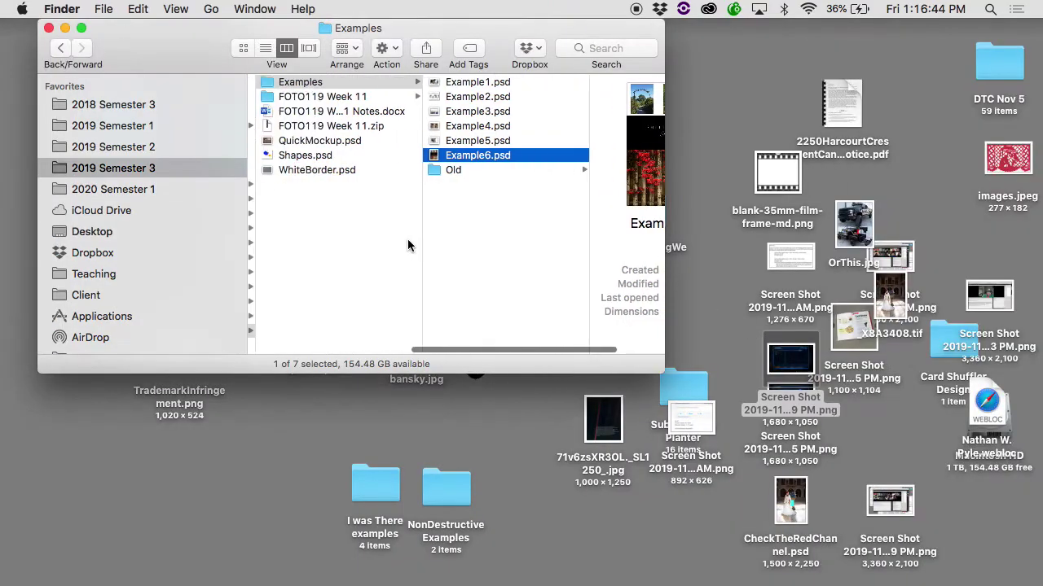
double_click(393, 141)
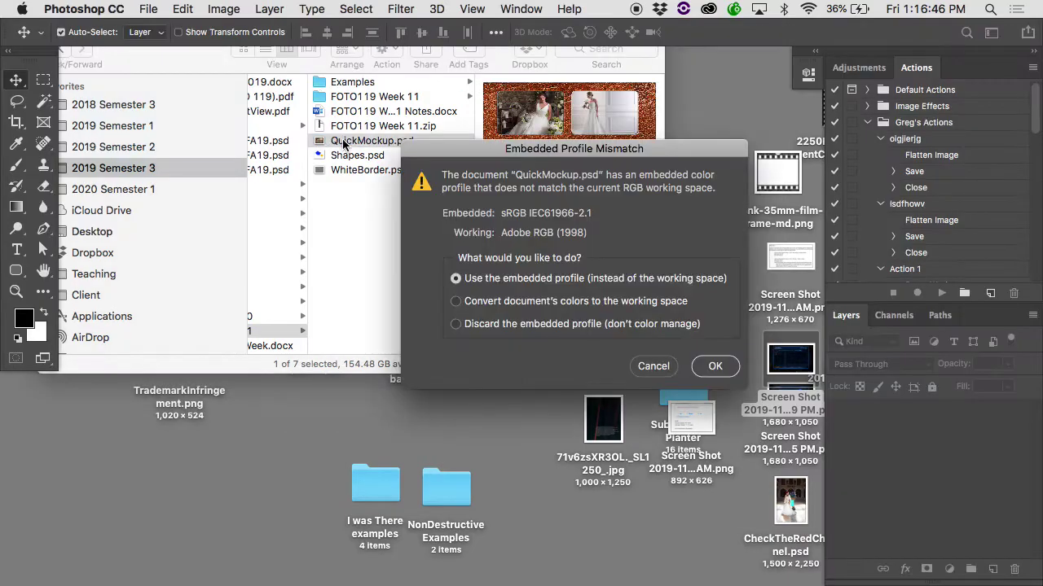
left_click(714, 367)
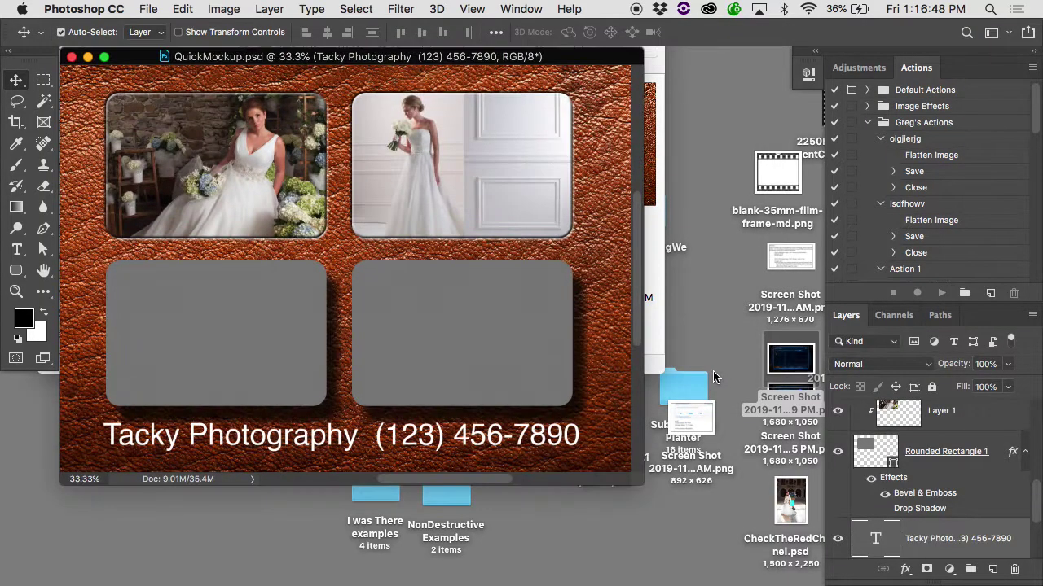
key("super+minus")
key("f")
key("super+minus")
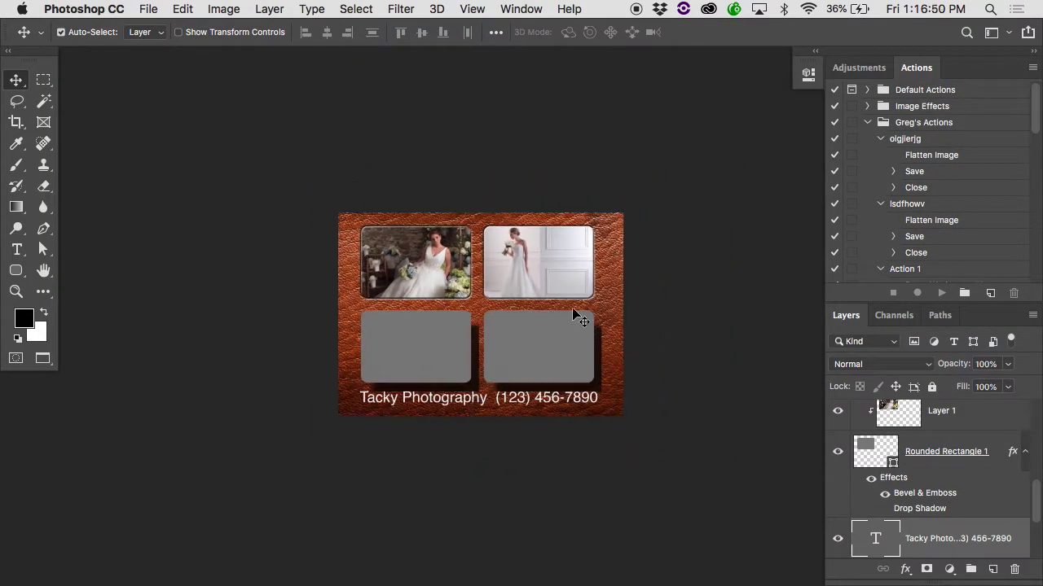
scroll(927, 444, "up", 3)
scroll(926, 444, "up", 2)
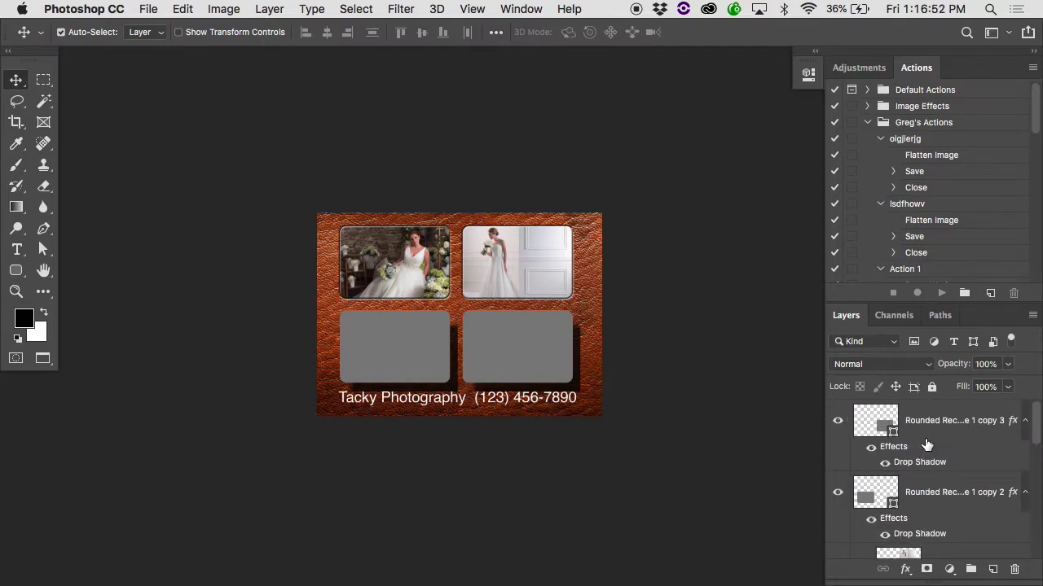
scroll(926, 444, "down", 8)
scroll(908, 456, "up", 5)
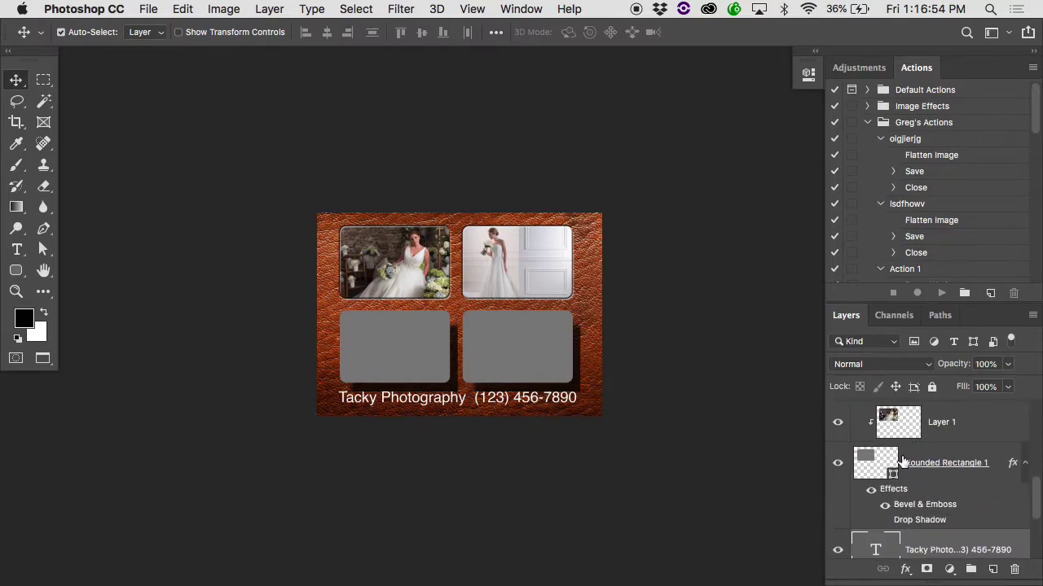
scroll(902, 461, "up", 5)
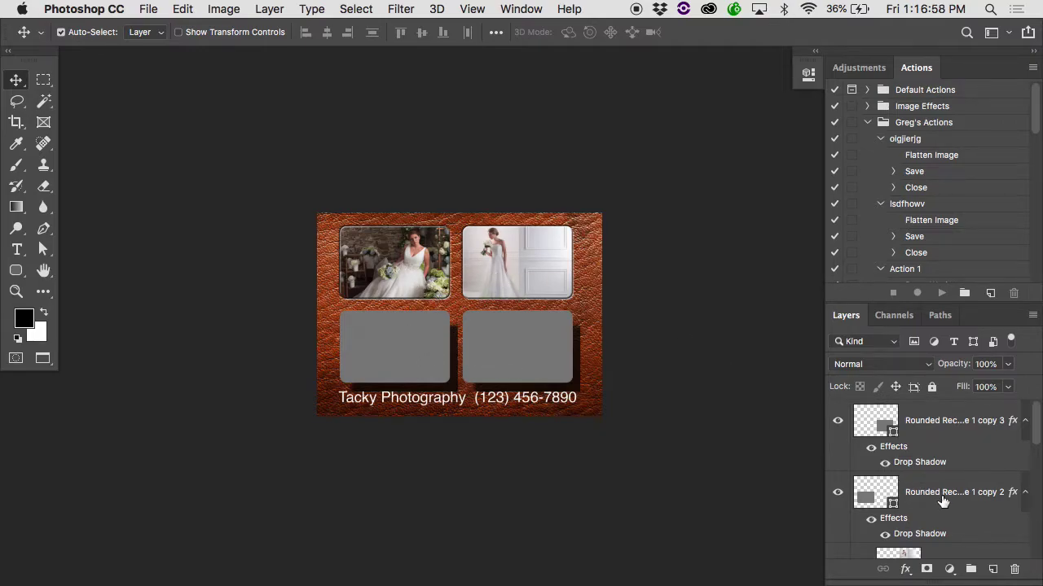
left_click(937, 422)
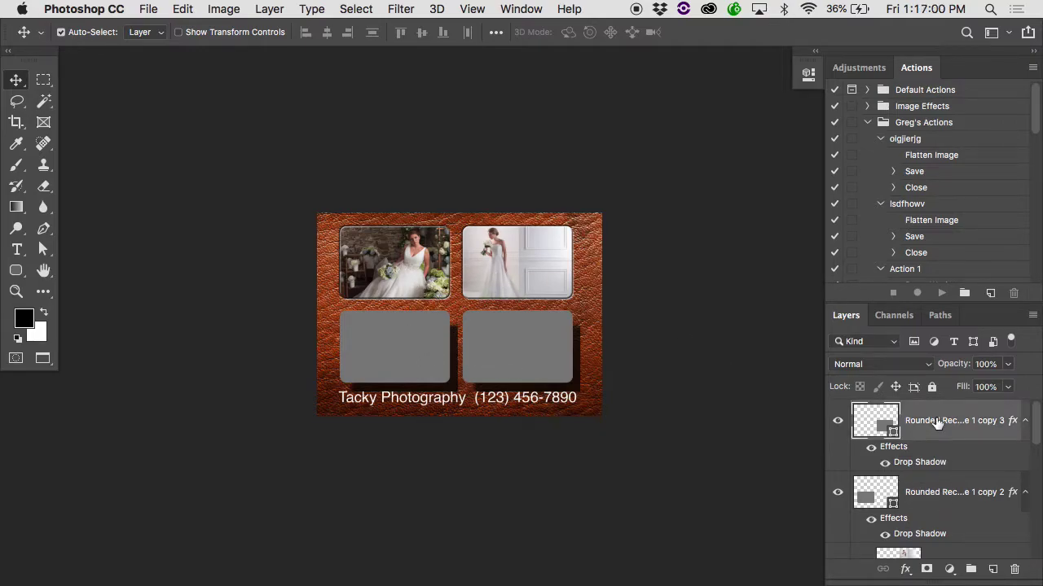
left_click(837, 420)
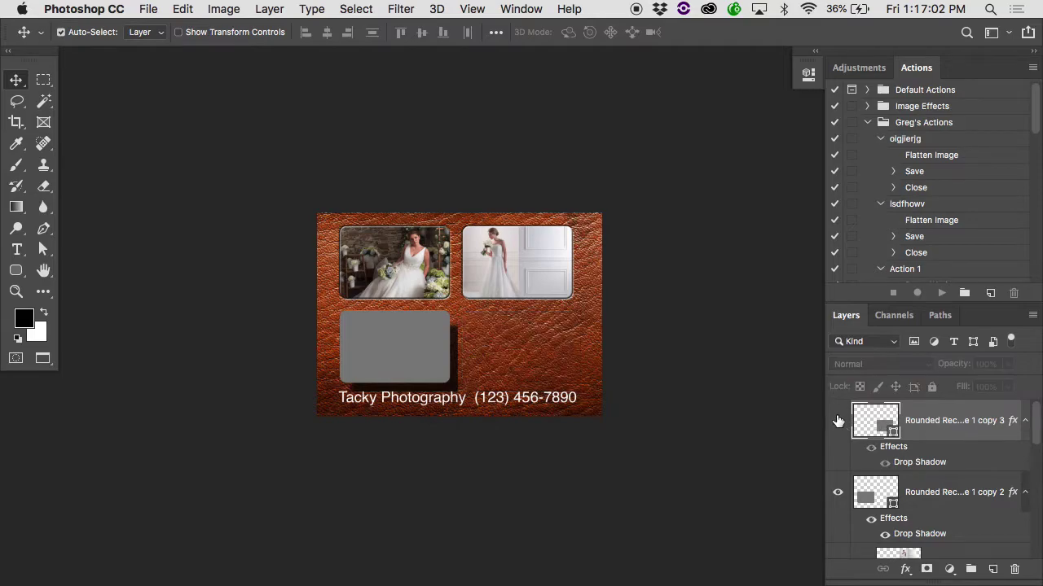
left_click(839, 420)
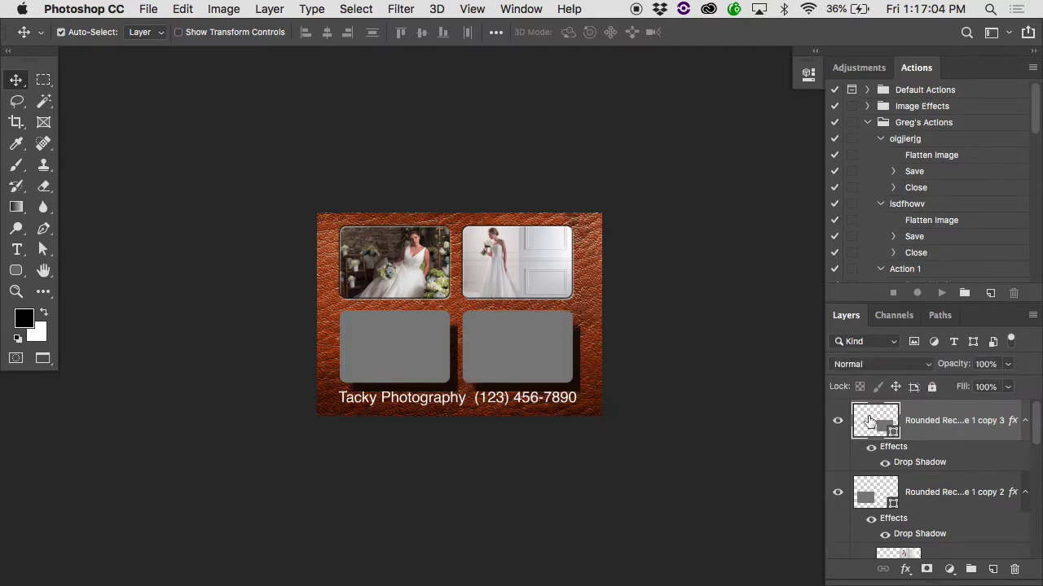
scroll(870, 419, "down", 10)
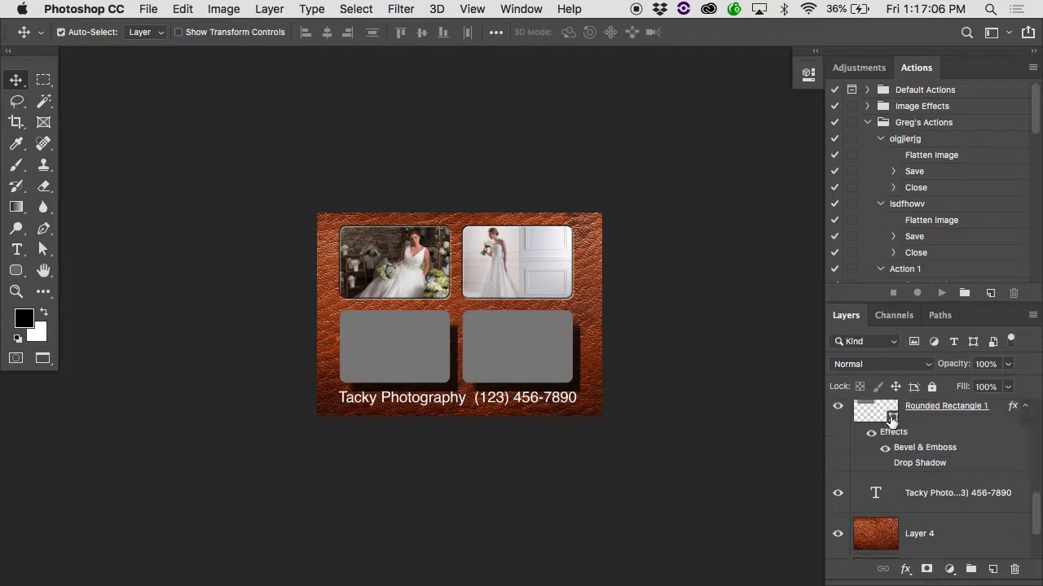
scroll(891, 550, "down", 5)
scroll(892, 550, "up", 3)
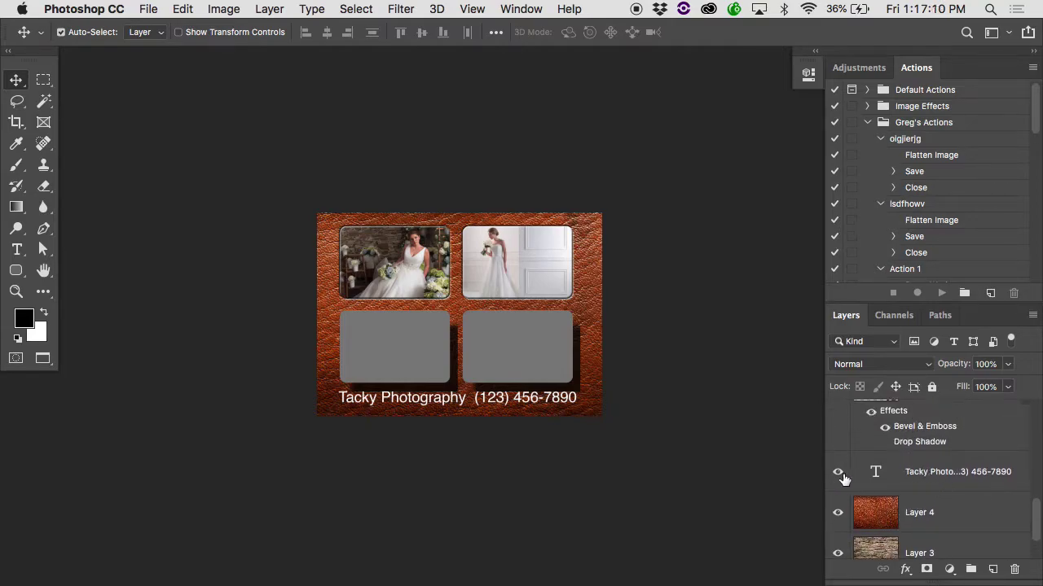
scroll(888, 465, "up", 3)
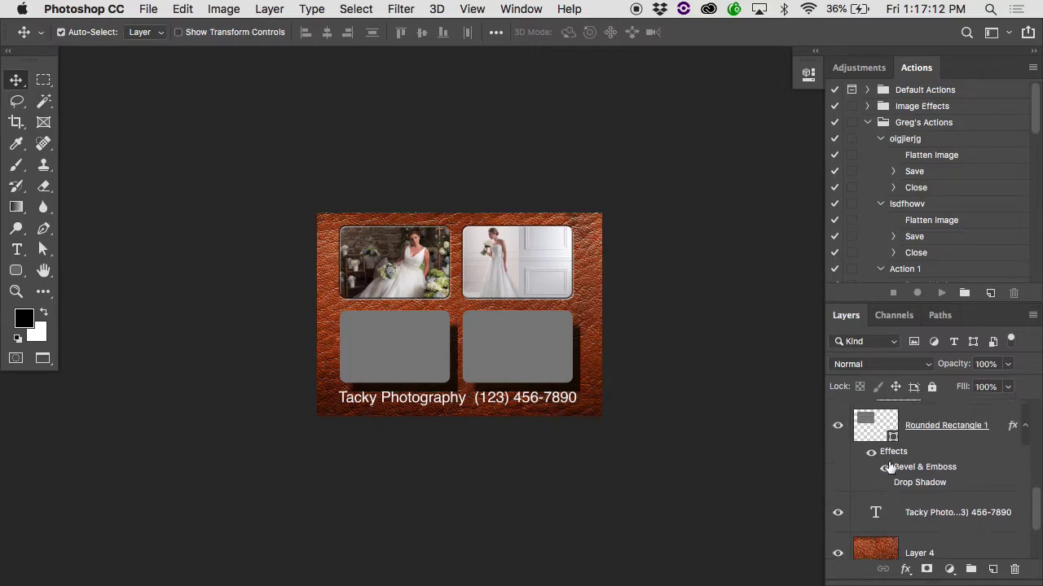
left_click(931, 440)
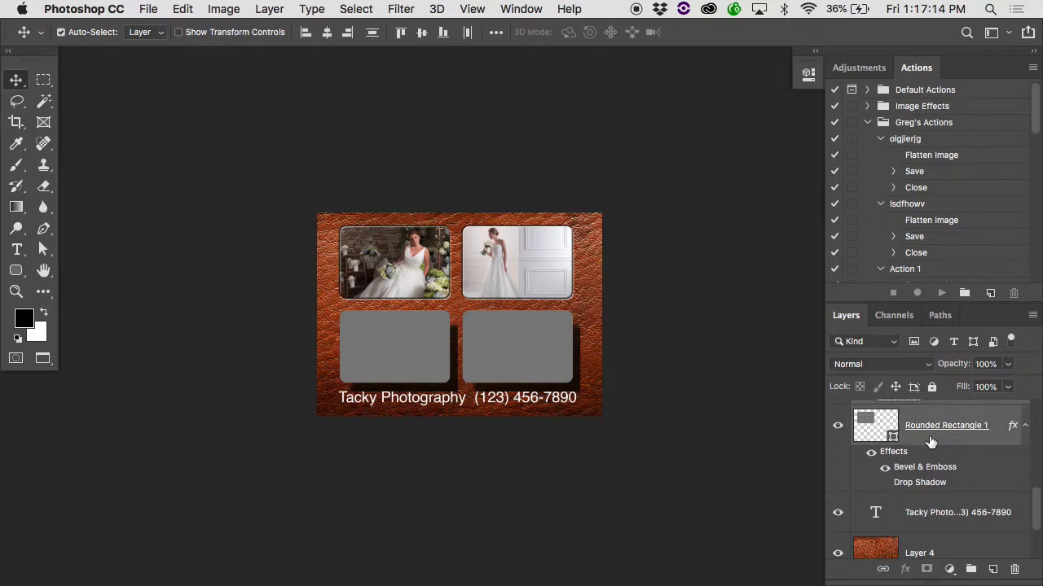
scroll(931, 441, "up", 5)
scroll(931, 441, "up", 5)
scroll(931, 441, "down", 10)
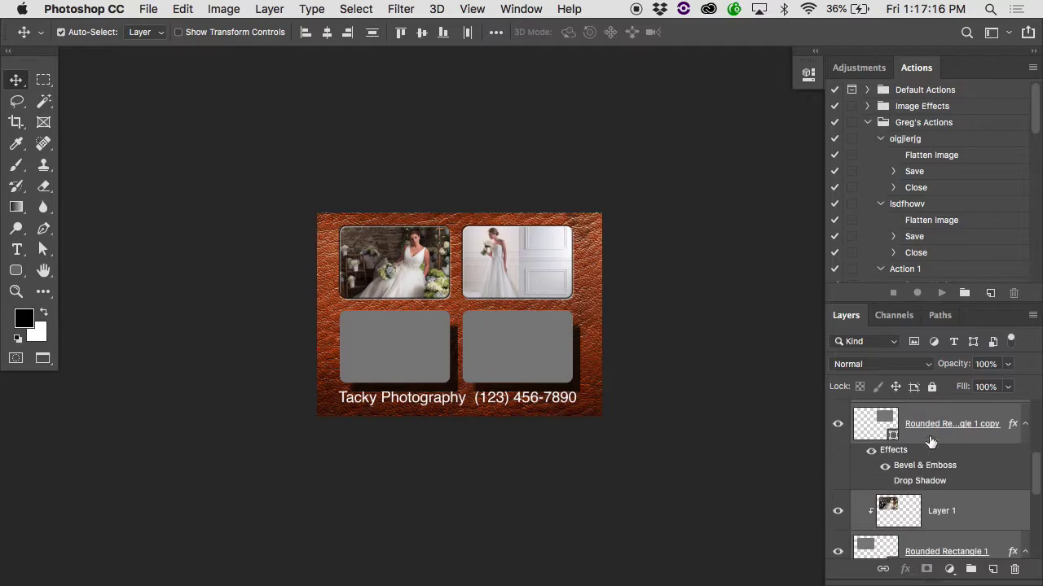
scroll(931, 441, "up", 10)
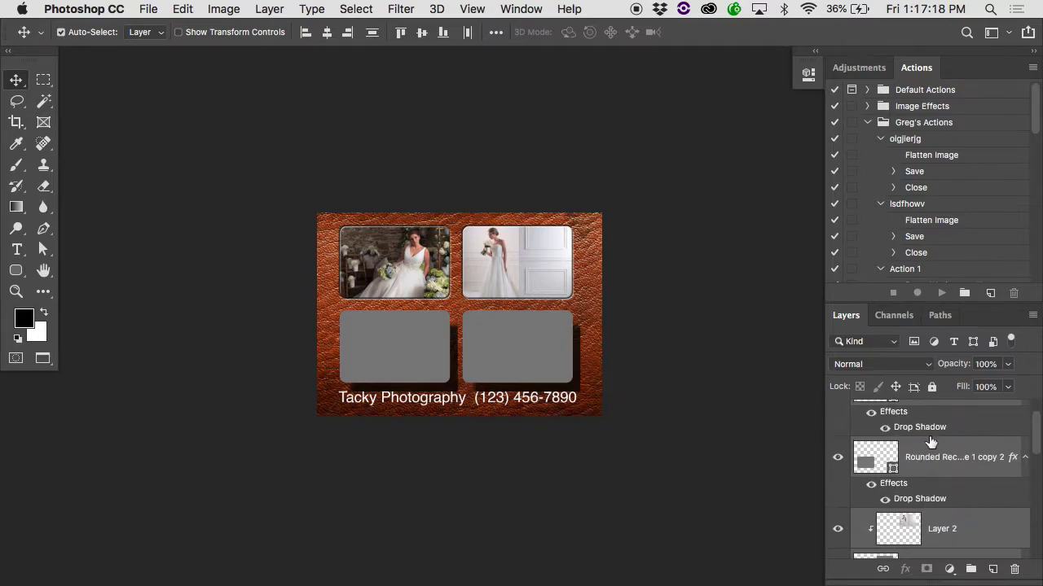
Step: Group the selected frame and photo layers into a new layer group named 'Bridal'
right_click(931, 415)
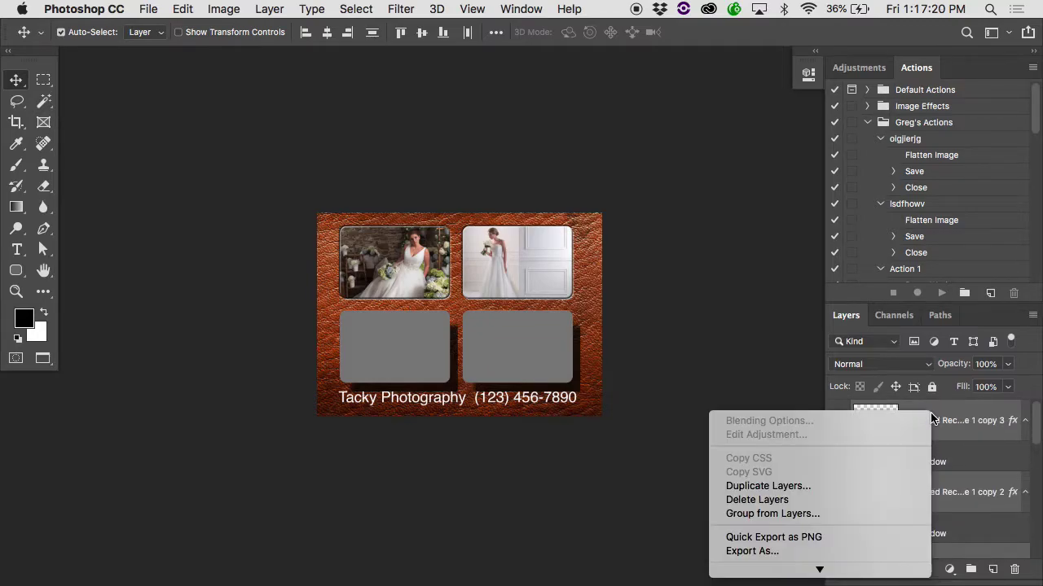
left_click(793, 515)
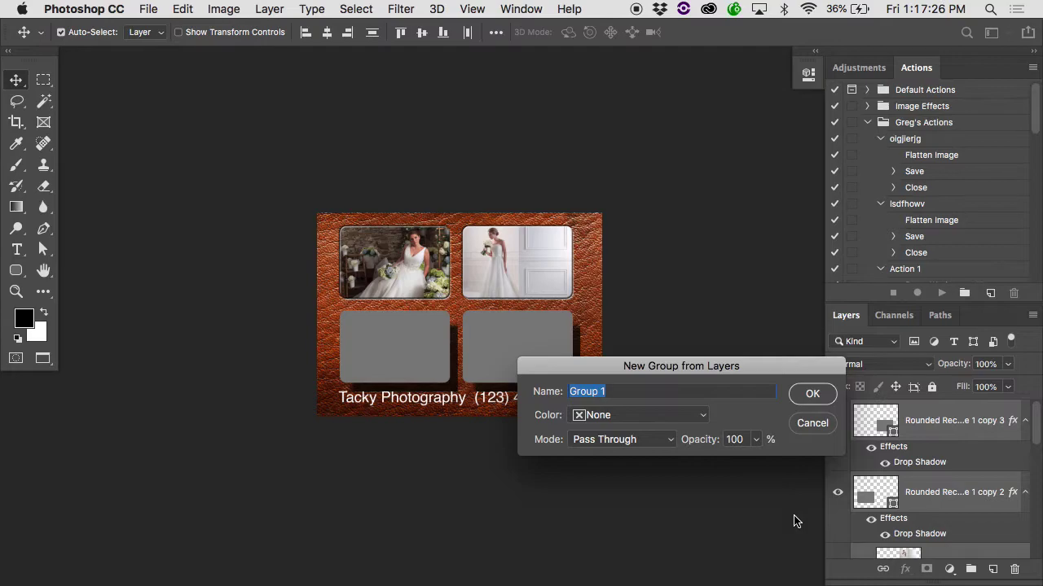
type("Bridal")
key("Return")
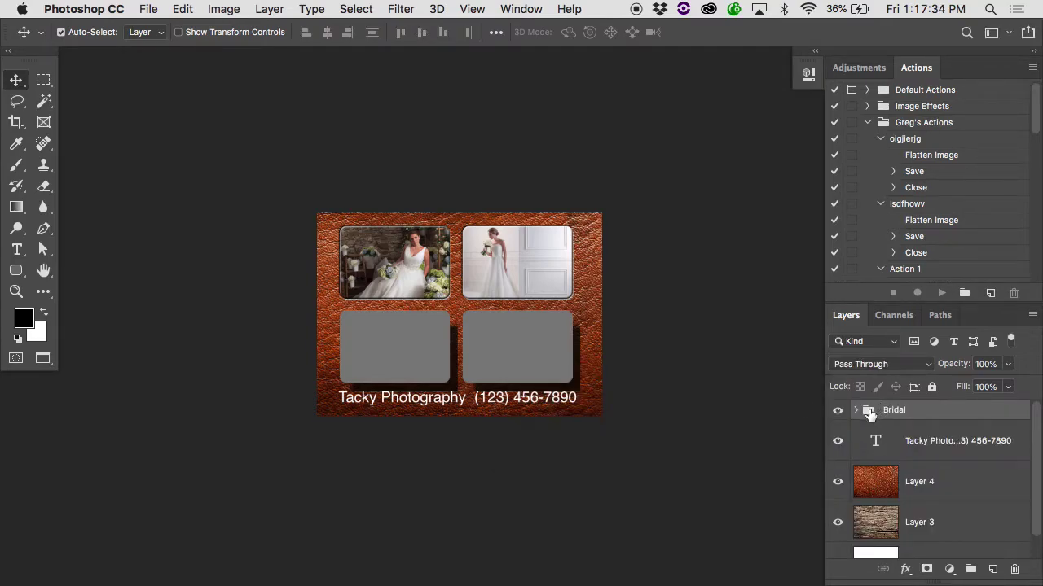
Step: Duplicate the Bridal group as Bridal copy, hide the original, and expand the copy
left_click_drag(869, 413, 992, 569)
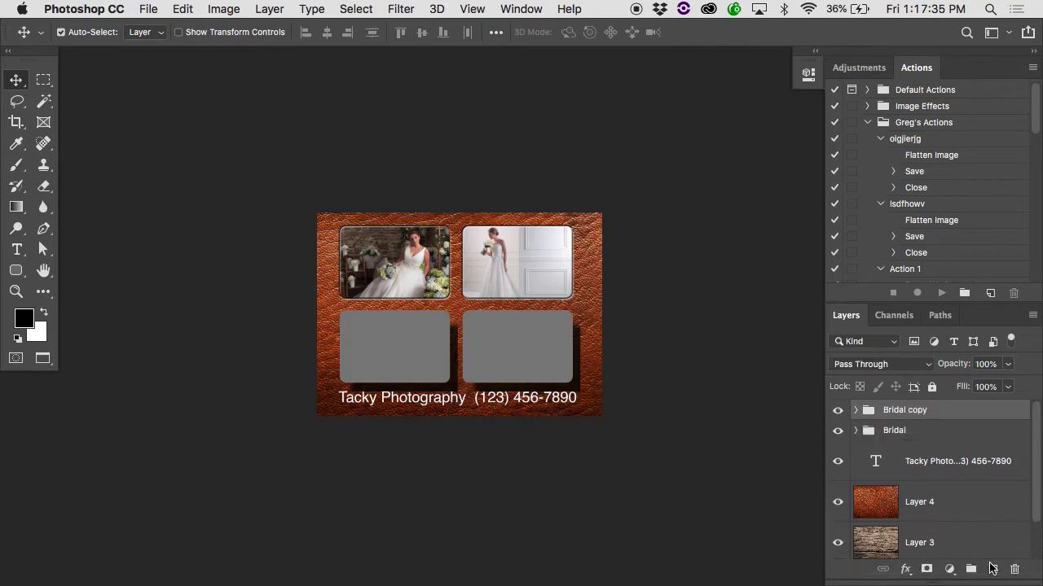
left_click(837, 430)
left_click(856, 410)
scroll(890, 461, "down", 3)
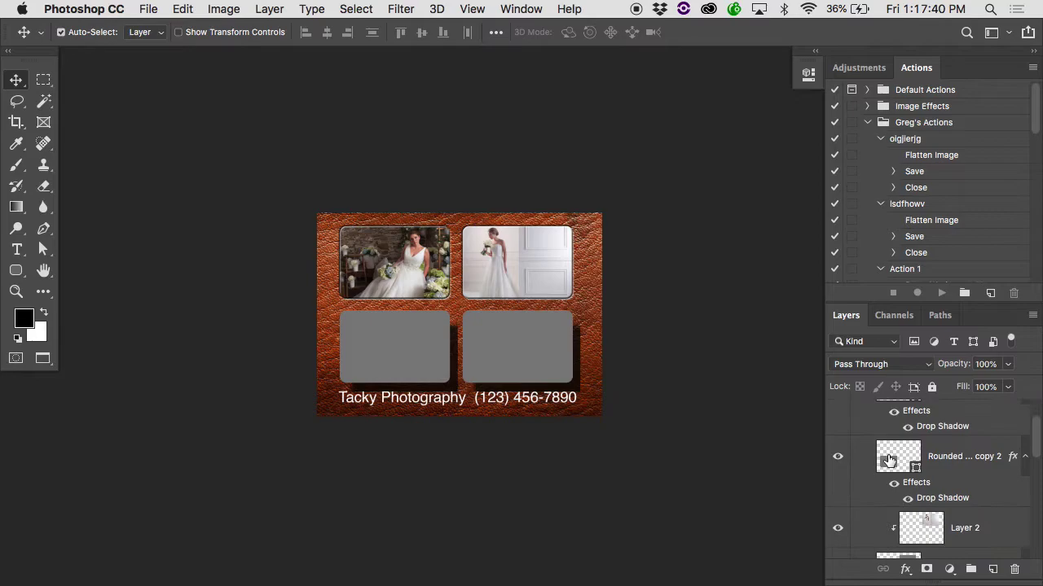
scroll(890, 461, "down", 5)
Step: Hide the top-right and top-left photos in Bridal copy, then show Bridal and hide Bridal copy
left_click(838, 455)
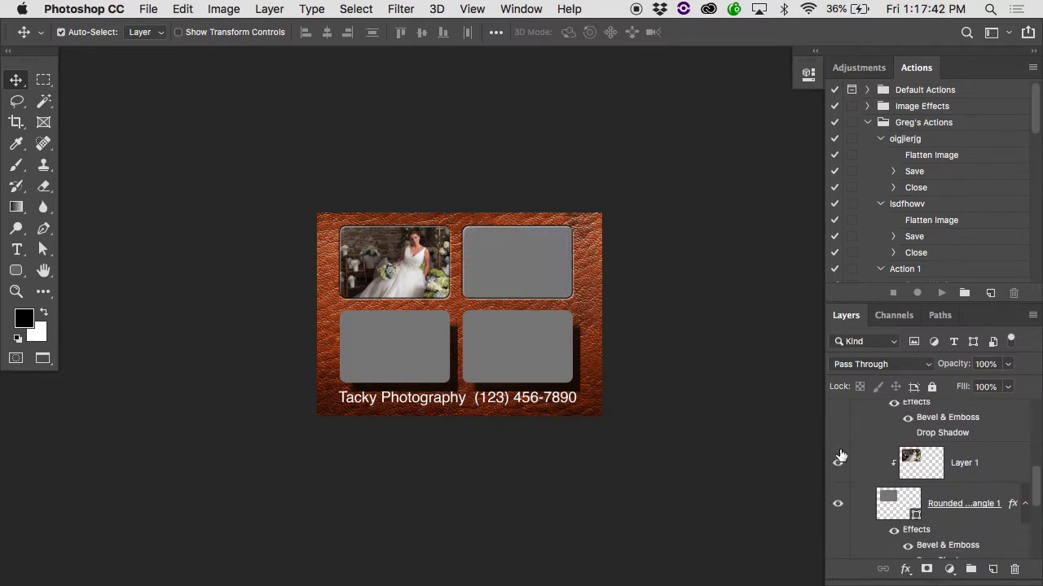
scroll(839, 454, "down", 1)
left_click(832, 440)
scroll(832, 440, "up", 8)
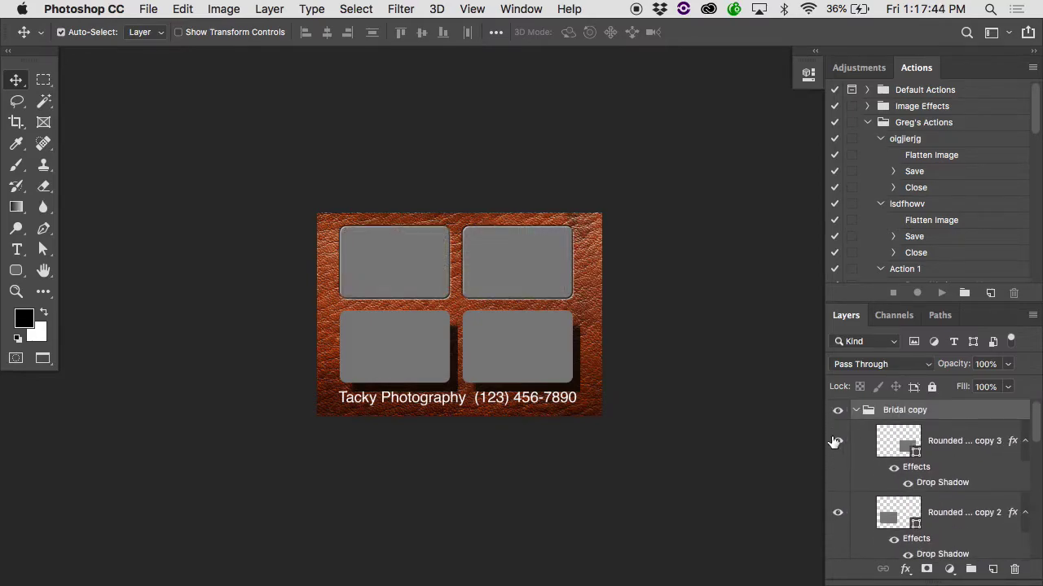
left_click(856, 410)
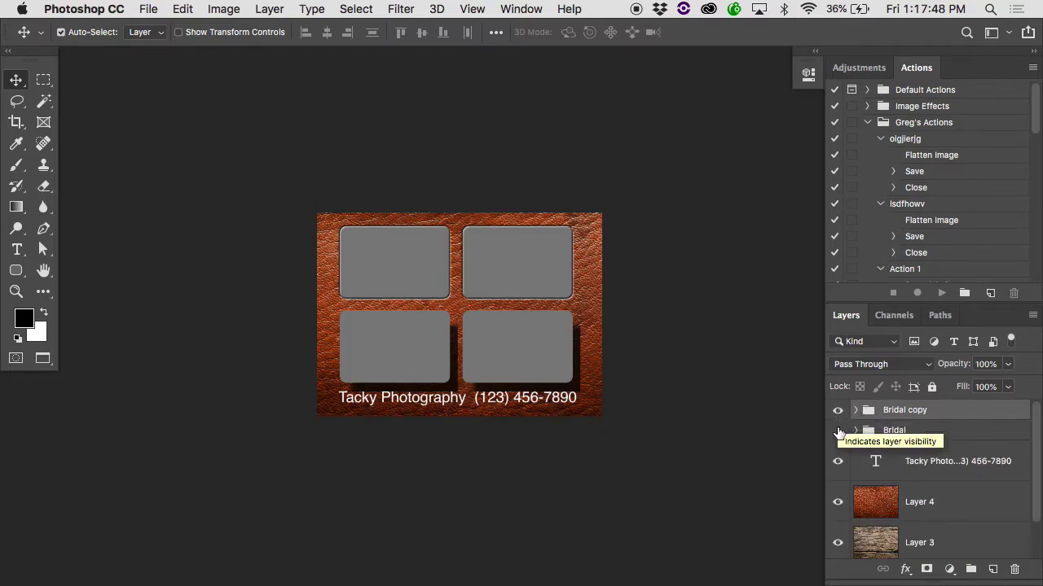
left_click(838, 428)
left_click(837, 411)
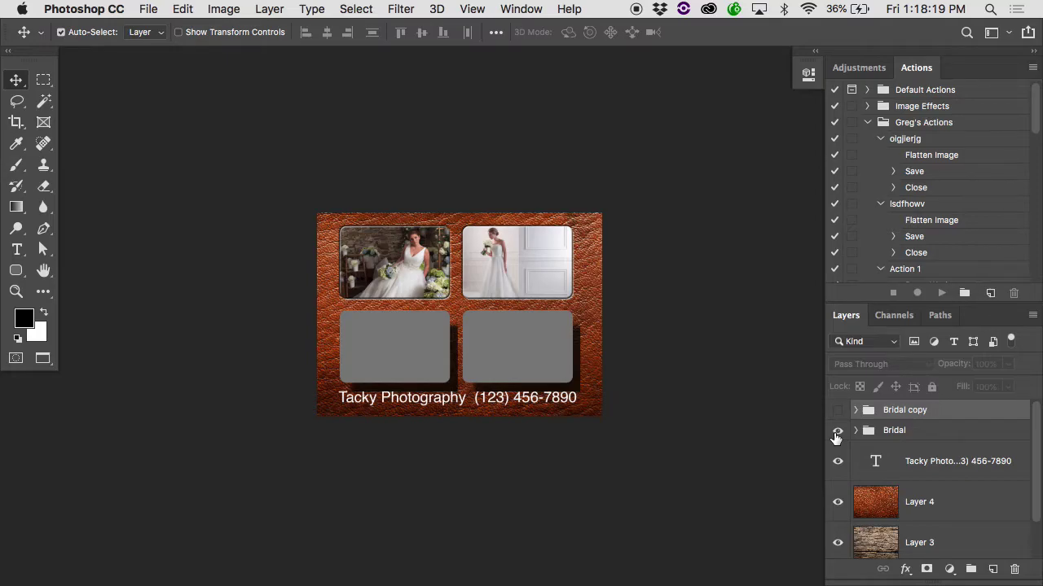
Step: Zoom in on the top-left photo and expand the Bridal group to identify its layer
left_click_drag(492, 261, 408, 152)
scroll(408, 152, "up", 3)
scroll(408, 152, "left", 5)
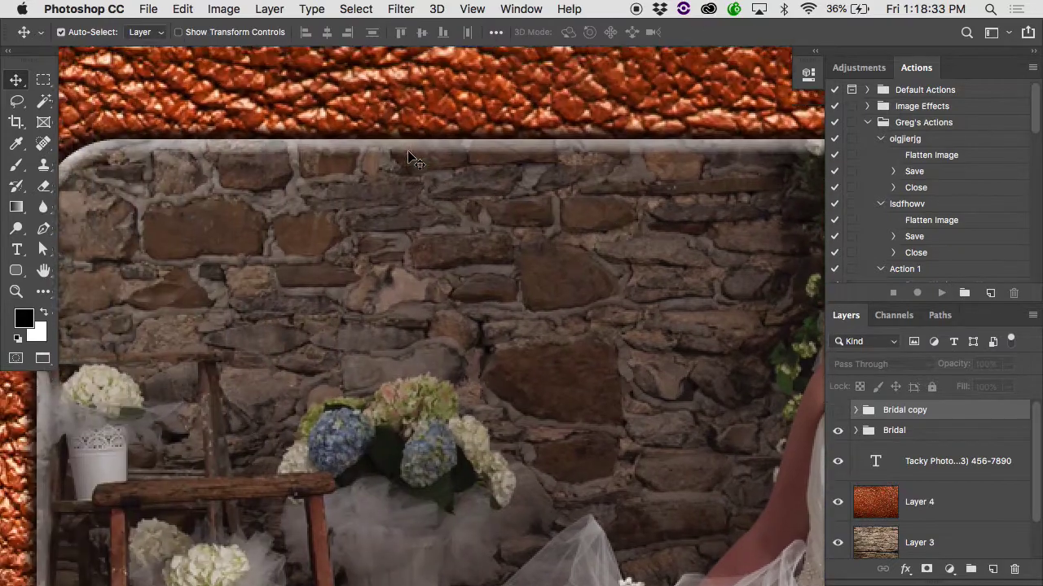
left_click(855, 430)
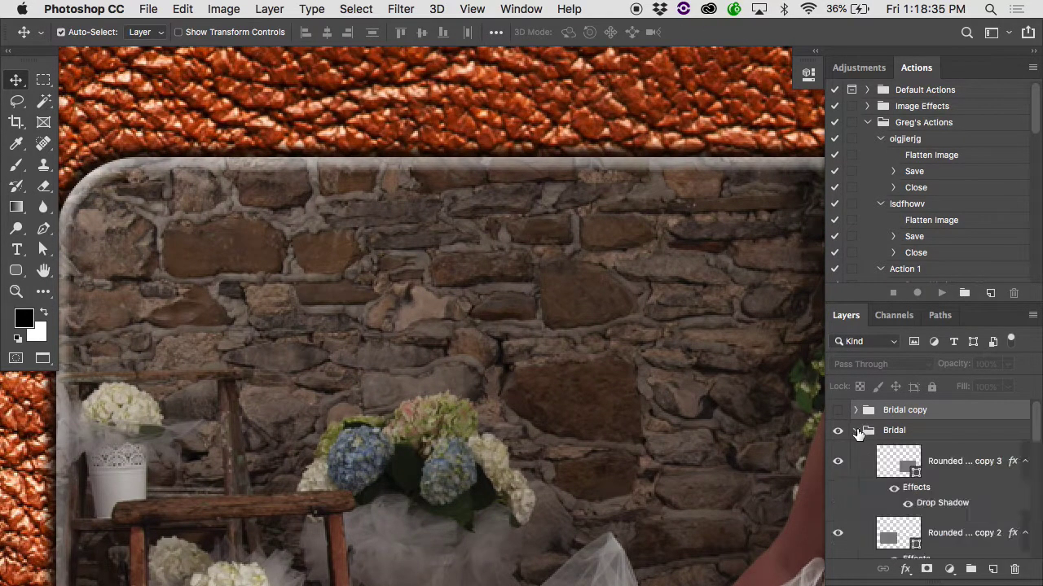
scroll(900, 477, "down", 3)
scroll(905, 479, "down", 3)
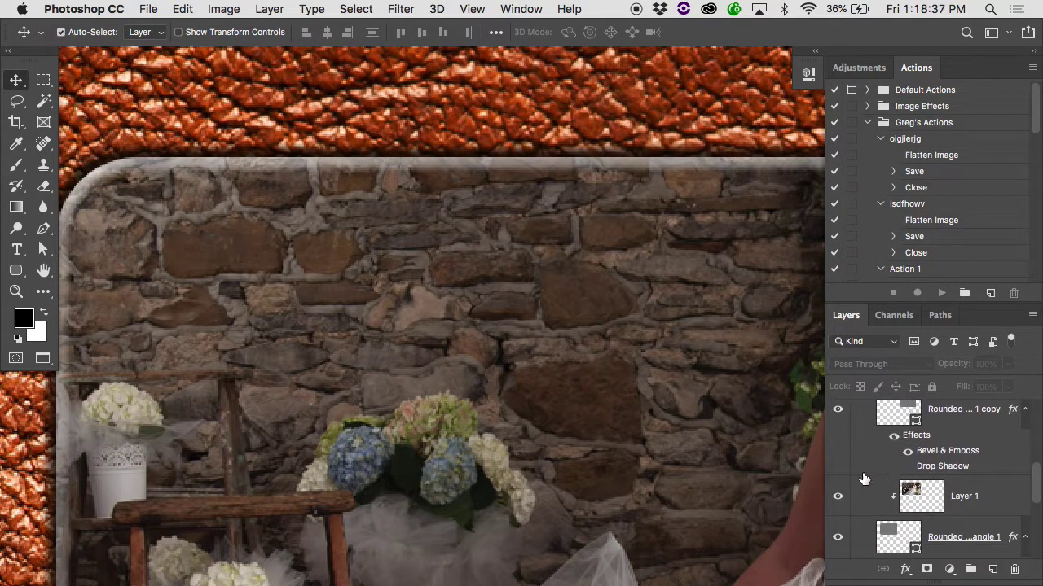
left_click(838, 495)
left_click(838, 495)
scroll(868, 494, "down", 2)
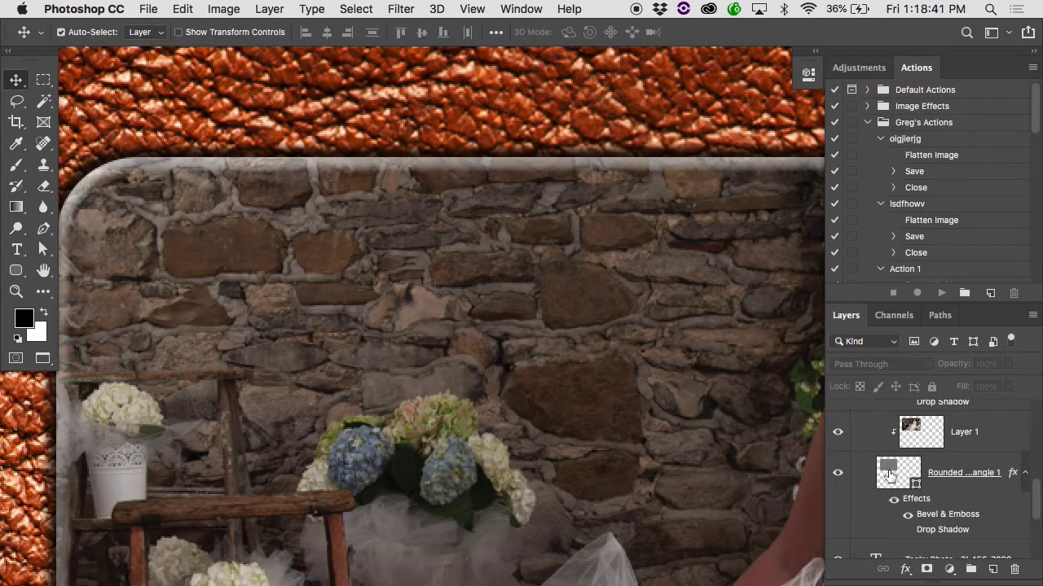
Step: Release Layer 1's clipping mask, move the photo slightly higher, and clip it back into its frame
left_click(907, 448, "alt")
scroll(668, 350, "down", 6)
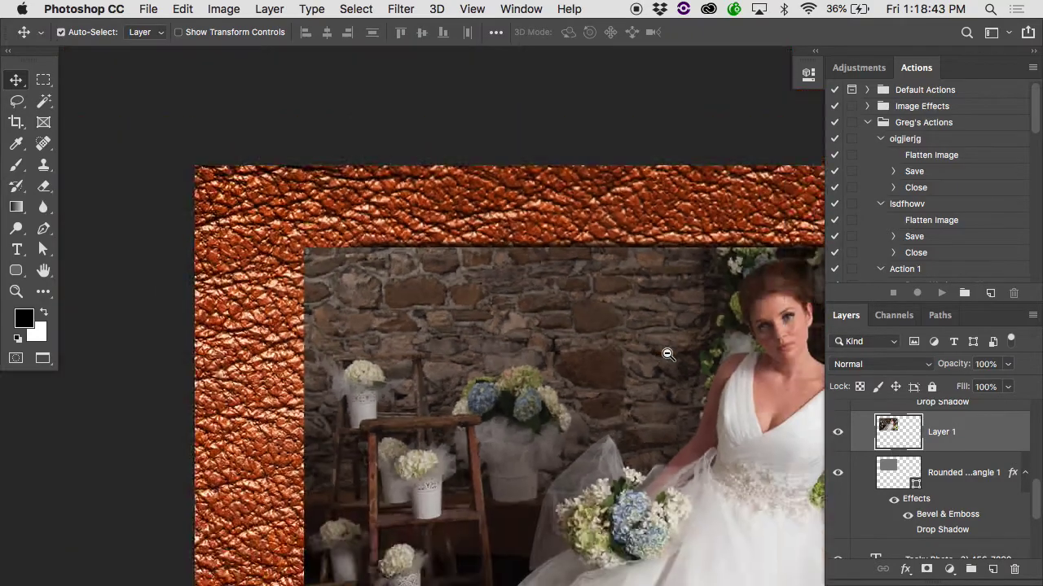
mouse_move(639, 376)
left_mouse_down()
mouse_move(629, 334)
mouse_move(603, 340)
mouse_move(635, 354)
mouse_move(626, 367)
left_mouse_up()
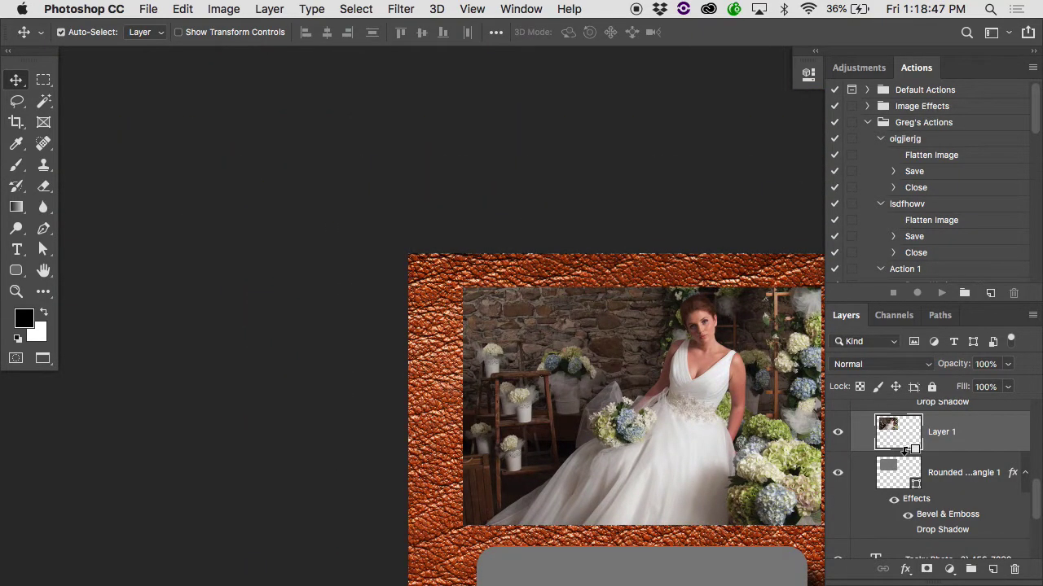
left_click(906, 448, "alt")
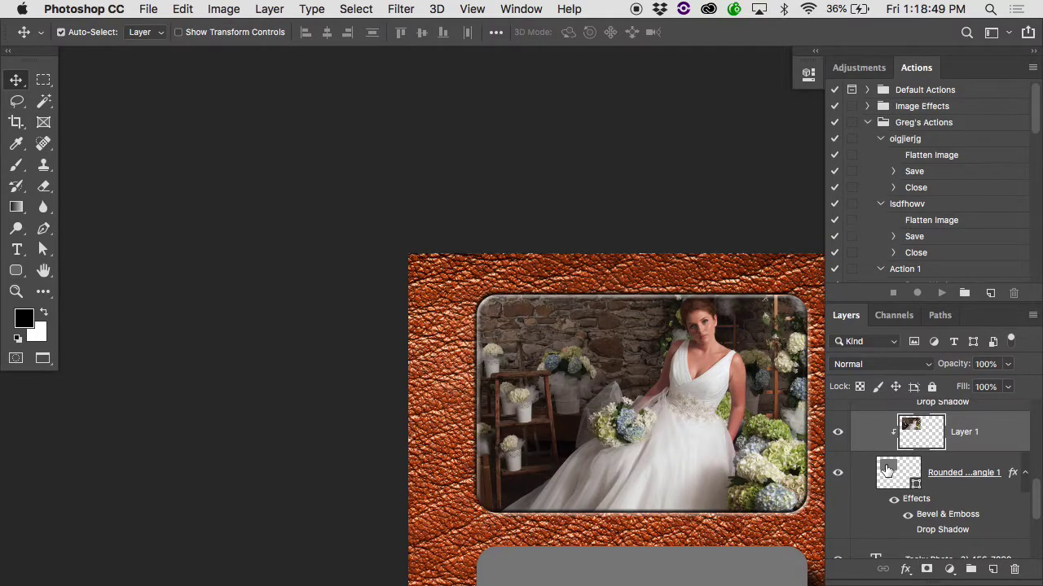
left_click(838, 432)
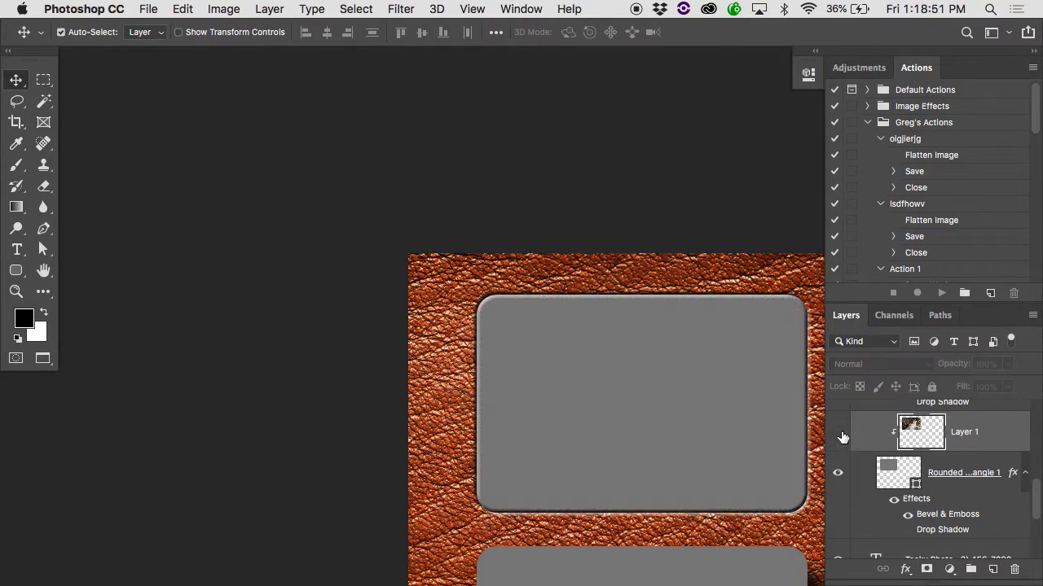
left_click(838, 432)
left_click_drag(768, 400, 766, 401)
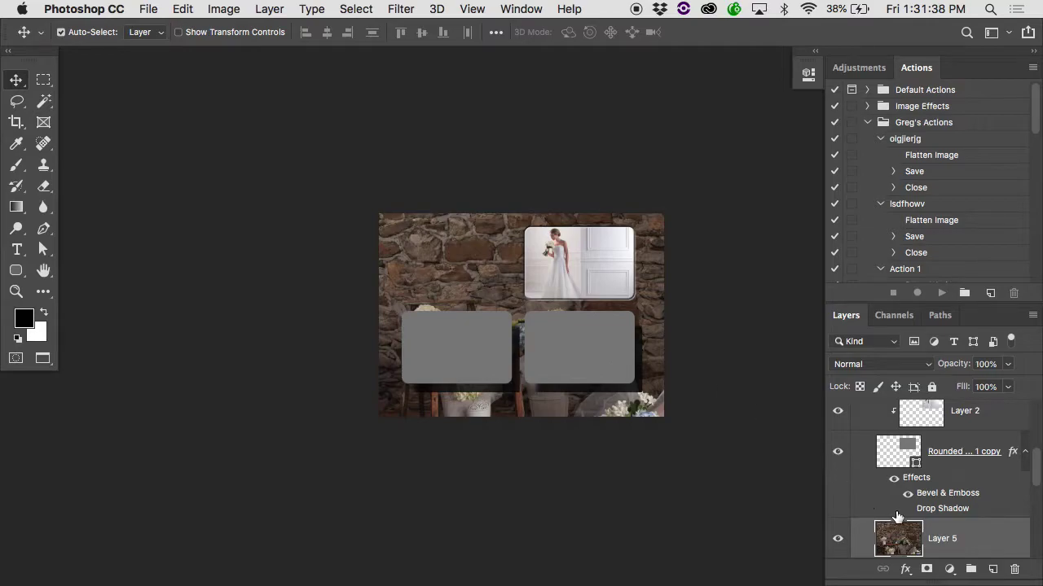
Step: Move Layer 5 above Rounded Rectangle 1 copy 3 and clip it into the bottom-right frame
scroll(896, 515, "down", 3)
scroll(896, 515, "down", 1)
scroll(896, 511, "up", 2)
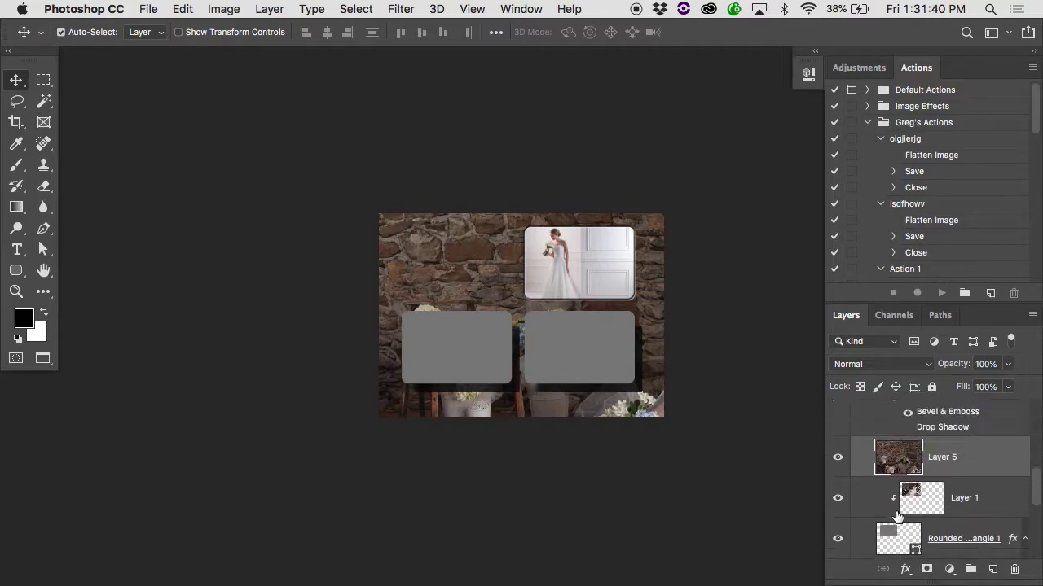
left_click_drag(892, 465, 937, 466)
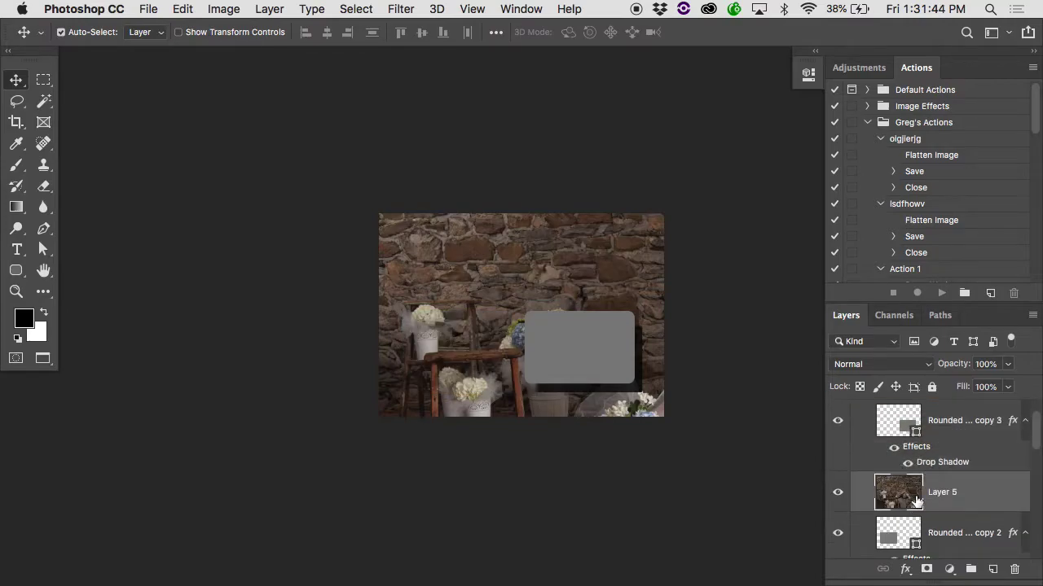
left_click_drag(919, 500, 916, 414)
left_click(916, 440, "alt")
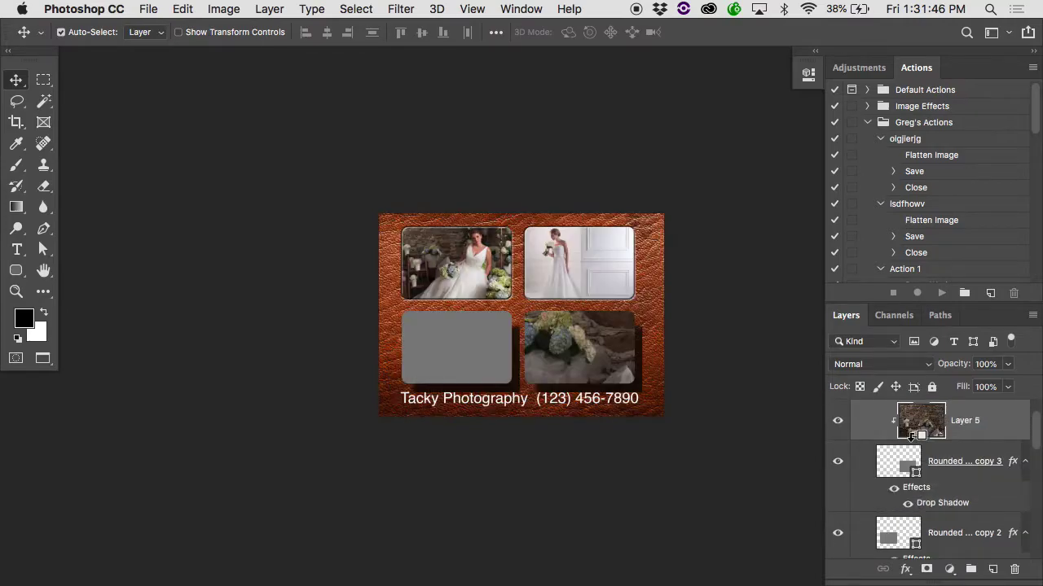
right_click(963, 420)
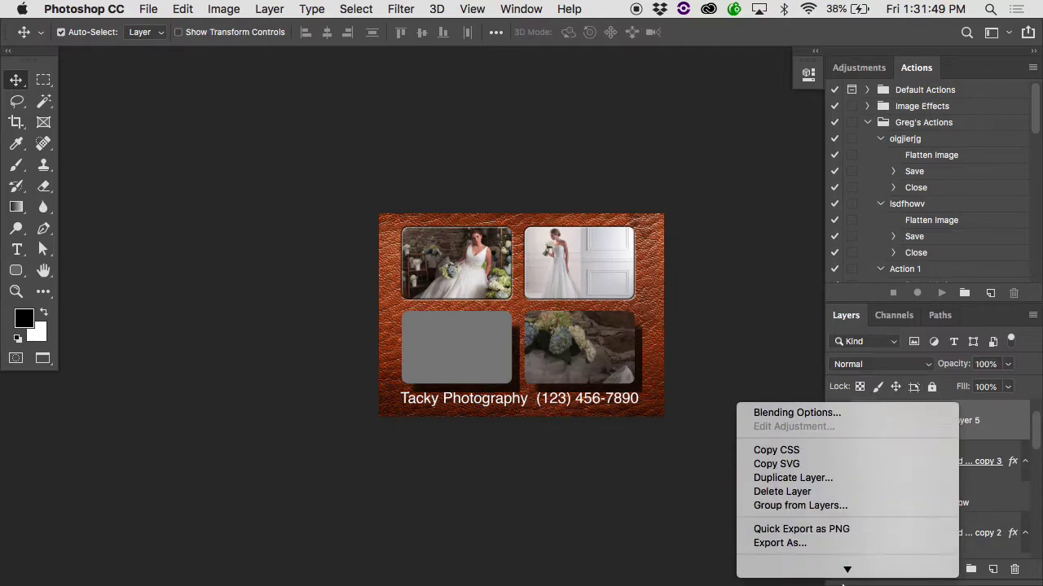
Step: Convert Layer 5 to a smart object and start scaling it down with Free Transform
left_click(847, 493)
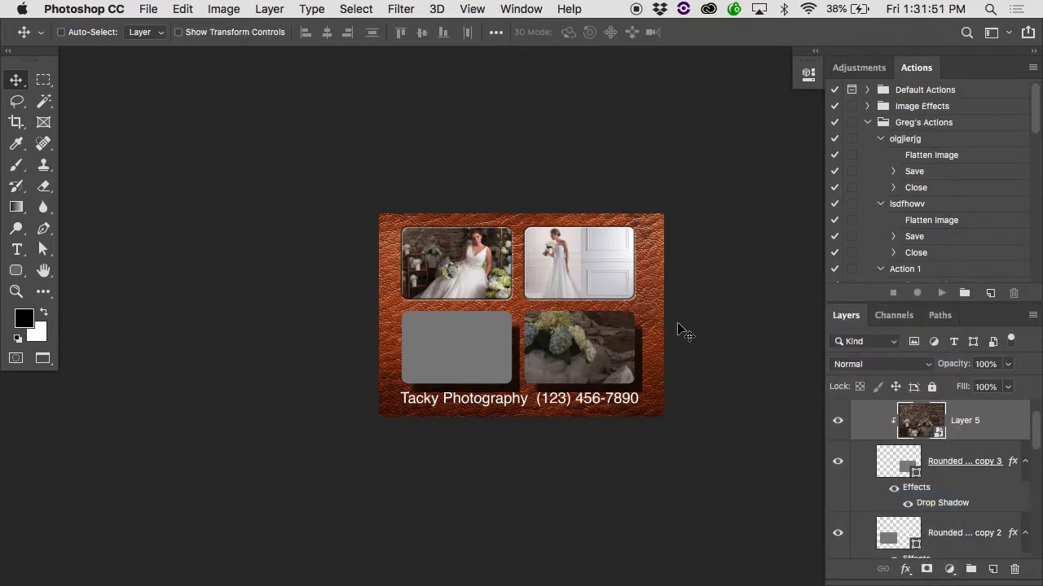
key("ctrl+t")
scroll(560, 275, "down", 5)
scroll(560, 276, "right", 8)
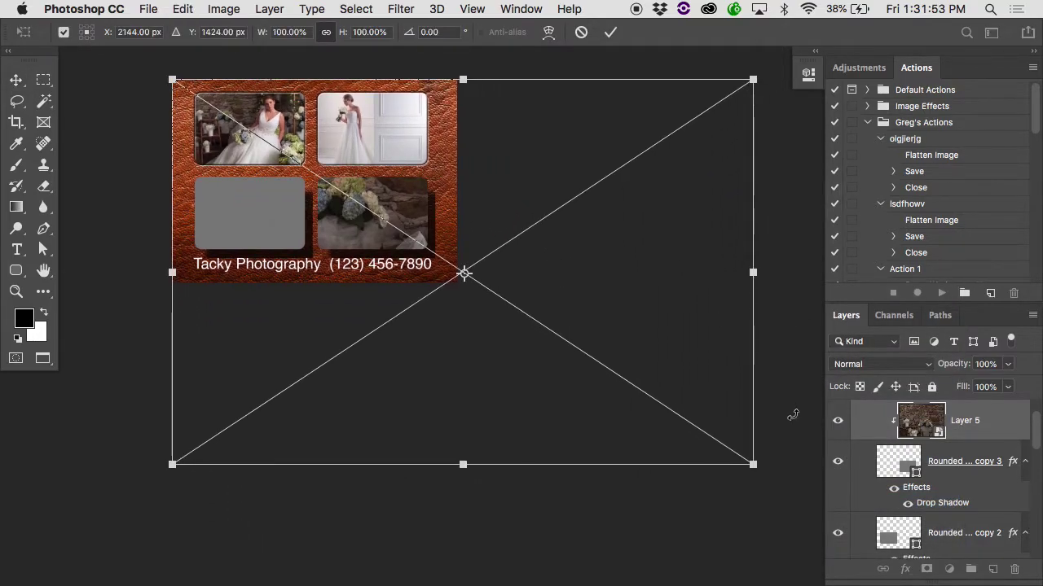
left_click_drag(758, 460, 506, 301)
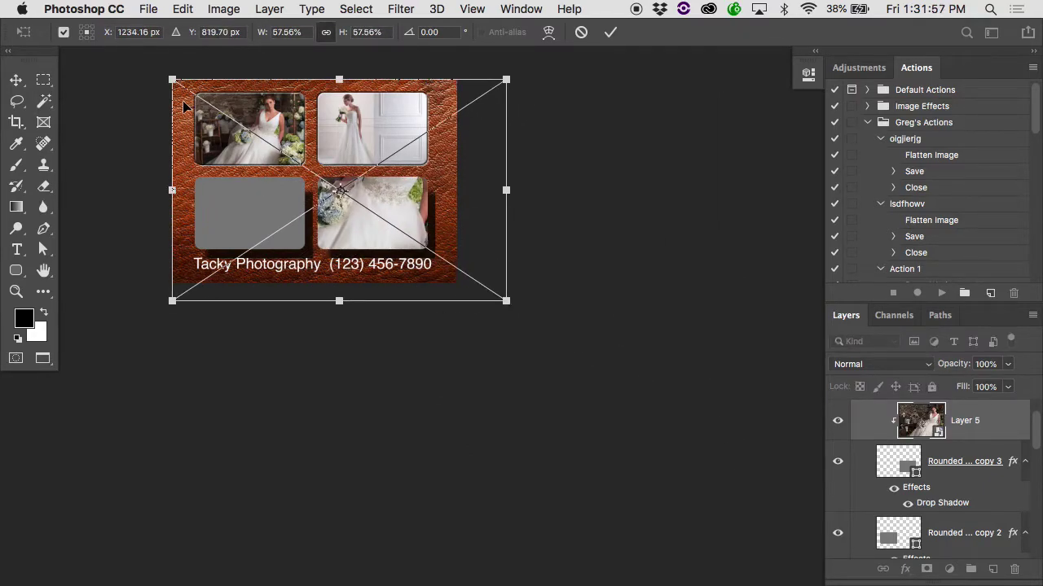
left_click_drag(214, 114, 240, 128)
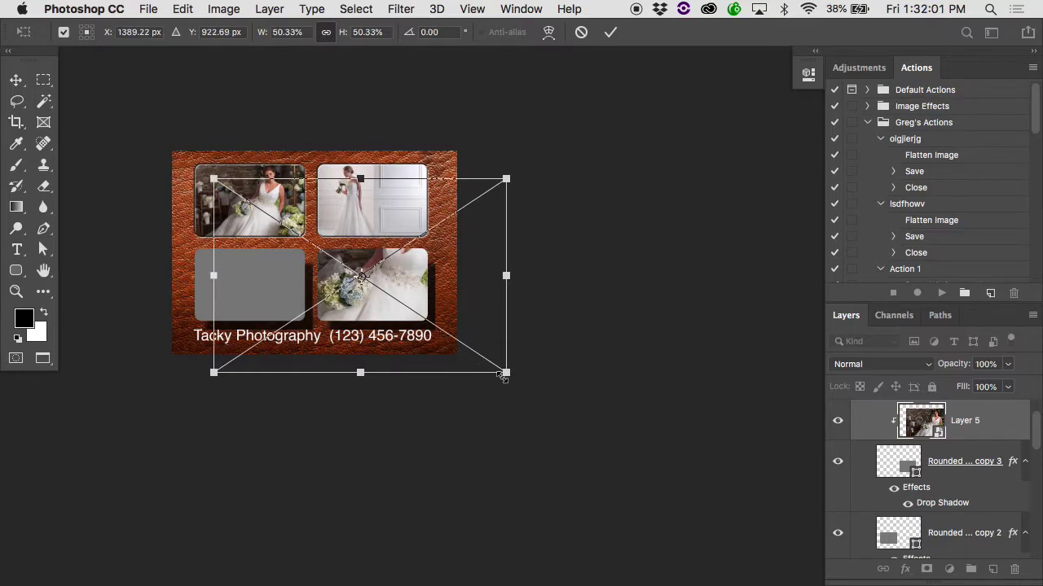
left_click_drag(506, 372, 457, 341)
Step: Scale the photo about its centre to about 21.76% so it fits the bottom-right frame
left_click_drag(376, 292, 399, 271)
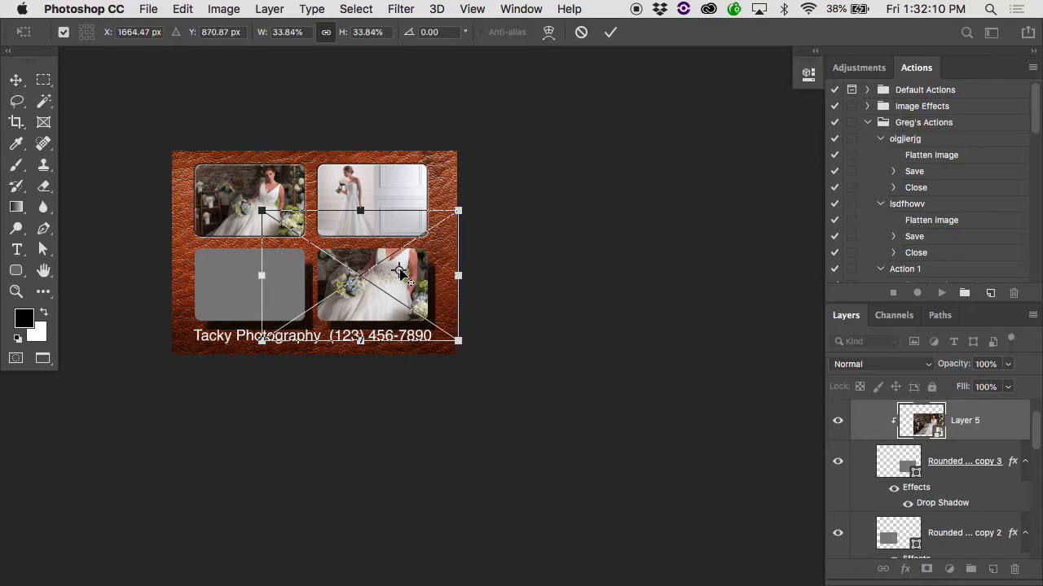
mouse_move(494, 226)
left_mouse_down()
mouse_move(502, 266)
mouse_move(498, 217)
left_mouse_up()
key("super+z")
left_click(65, 32)
left_click(64, 33)
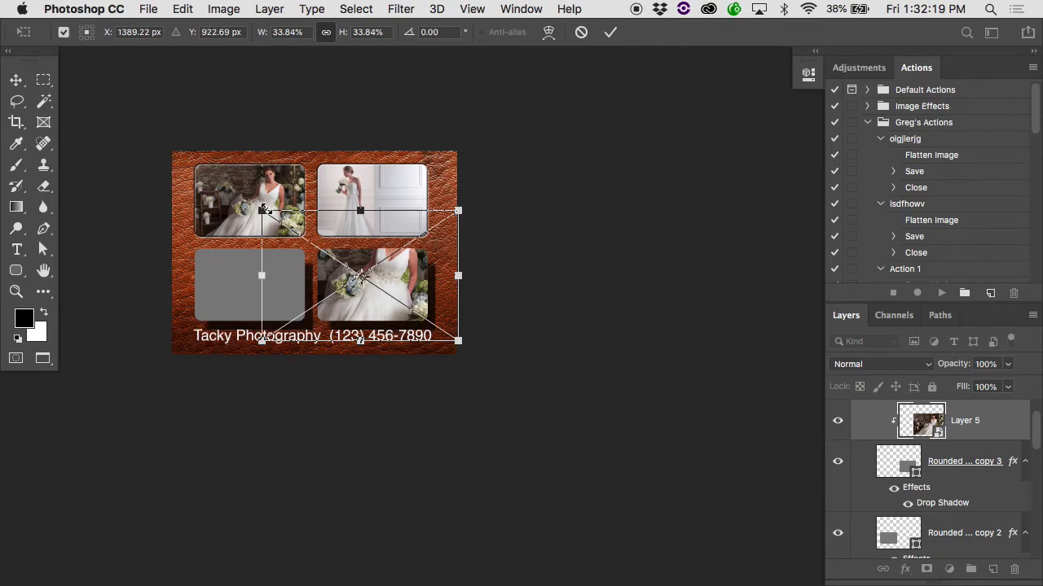
left_click_drag(262, 209, 296, 234)
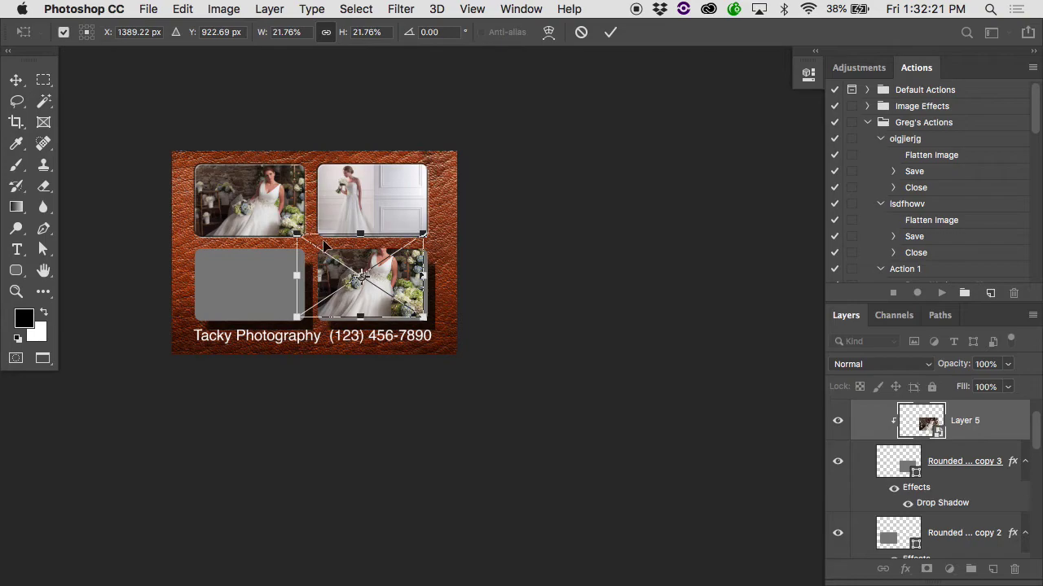